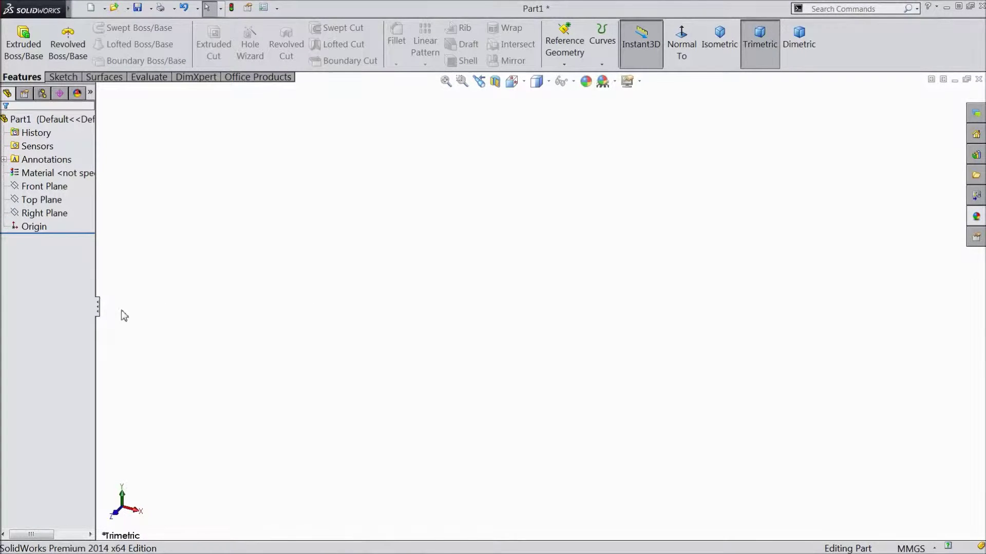
# Step: Drag the FeatureManager design tree's right edge wider so the entry names fit
pyautogui.moveTo(98, 311); pyautogui.dragTo(128, 308)
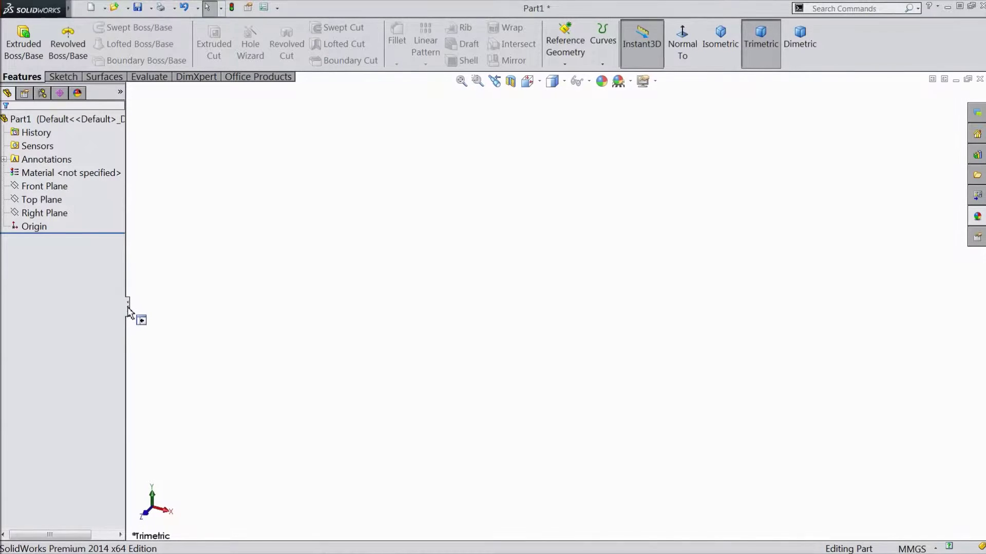
# Step: On the Top Plane, sketch a tall construction corner rectangle starting at the origin
pyautogui.click(43, 199)
pyautogui.click(48, 186)
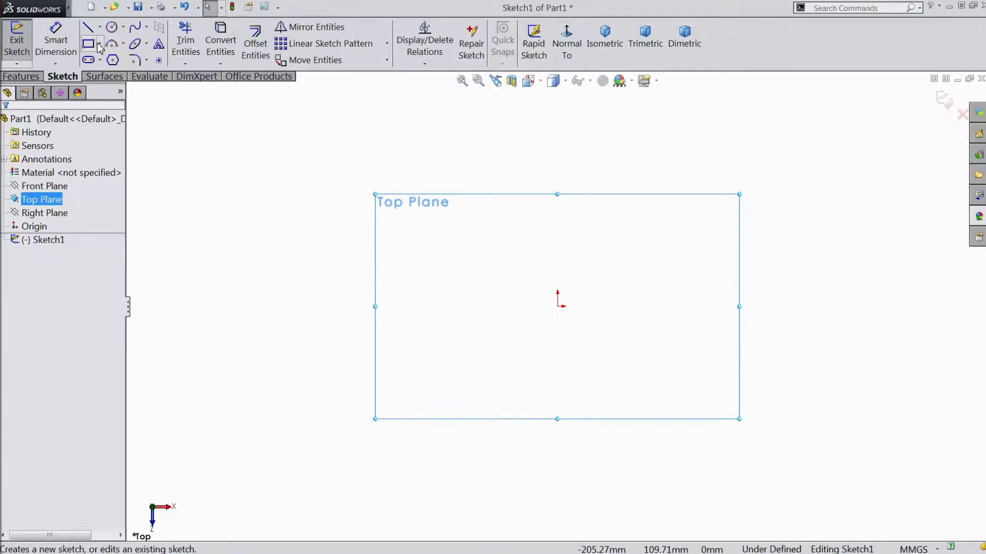
pyautogui.click(100, 45)
pyautogui.click(120, 59)
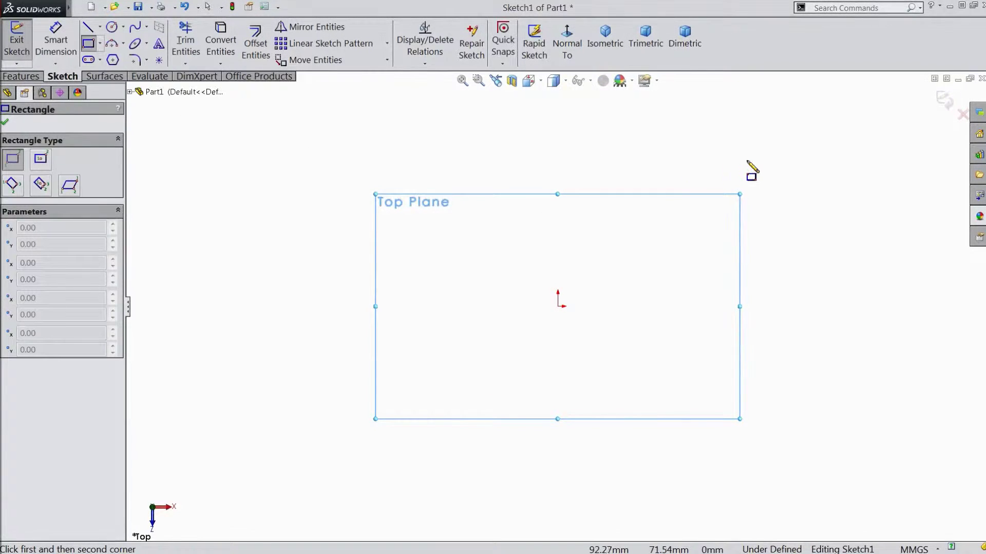
pyautogui.scroll(-2, 751, 170)
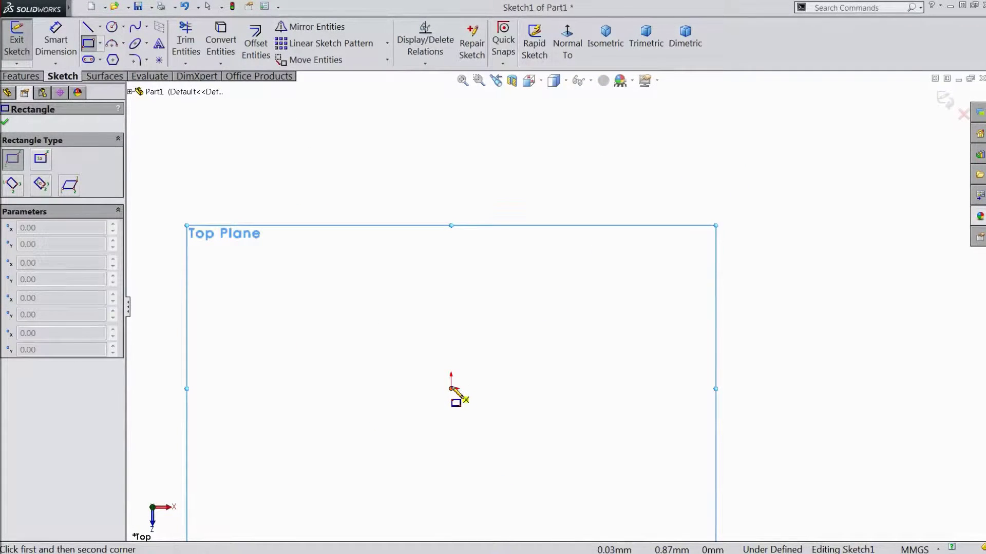
pyautogui.click(452, 389)
pyautogui.click(552, 138)
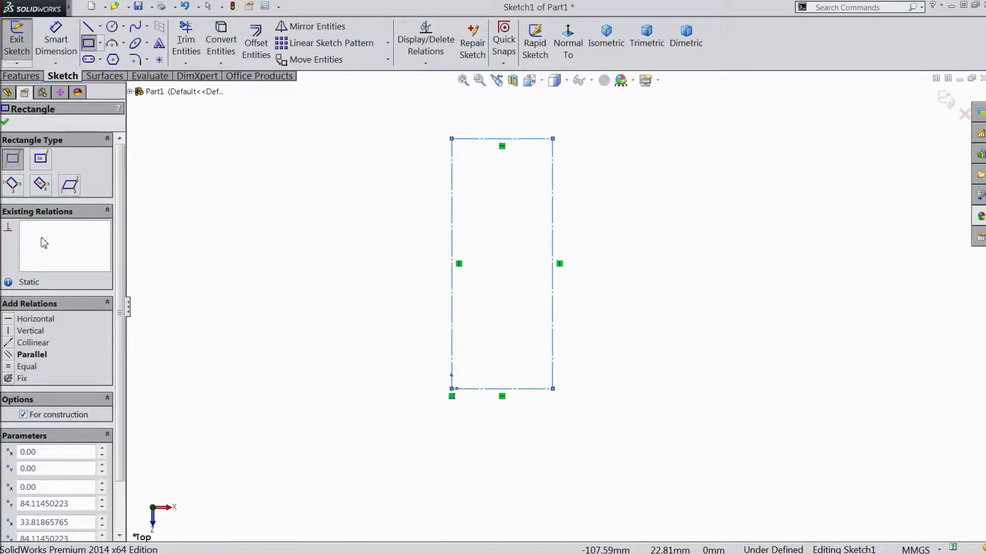
pyautogui.click(5, 124)
pyautogui.scroll(-3, 555, 231)
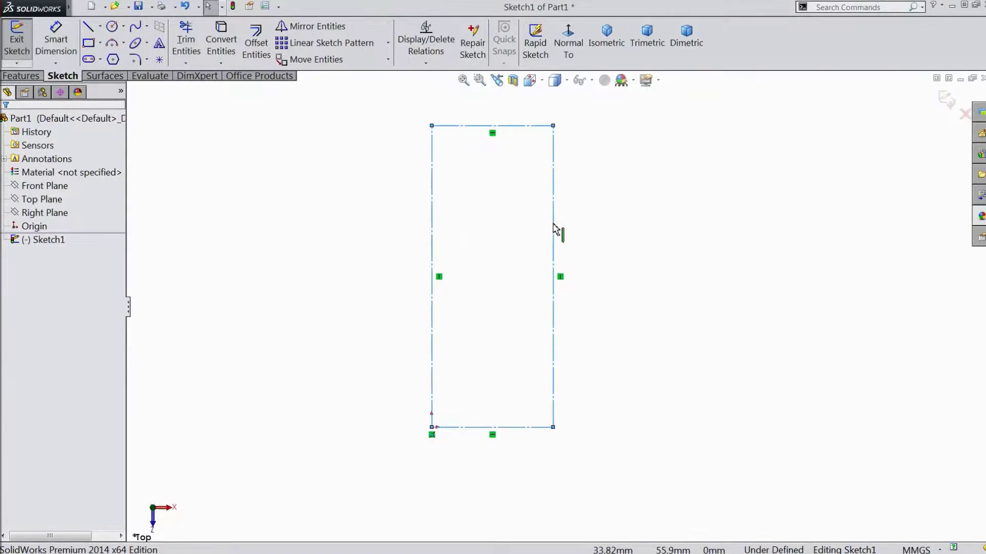
# Step: Dimension the rectangle's left side to 78 mm and its bottom side to 12 mm
pyautogui.press('d')
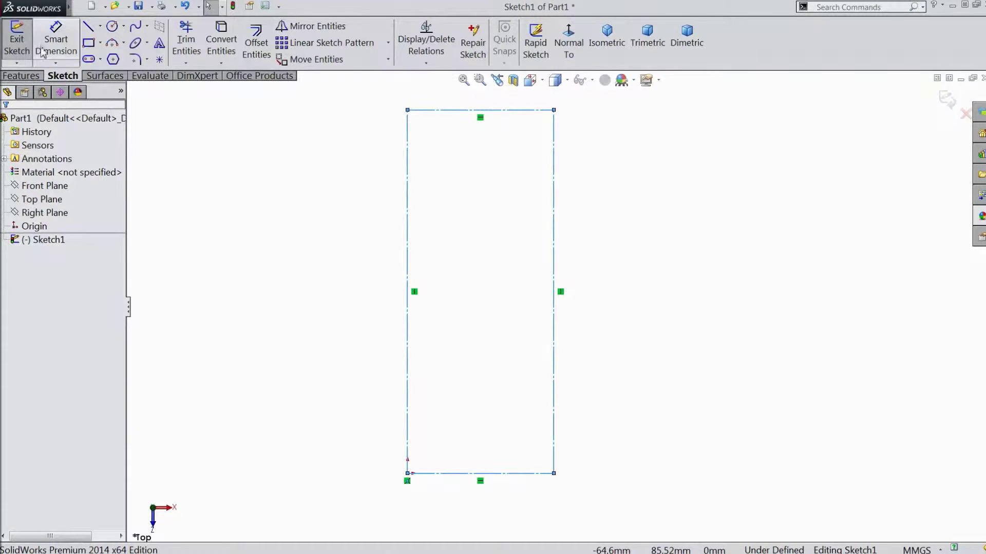
pyautogui.click(408, 268)
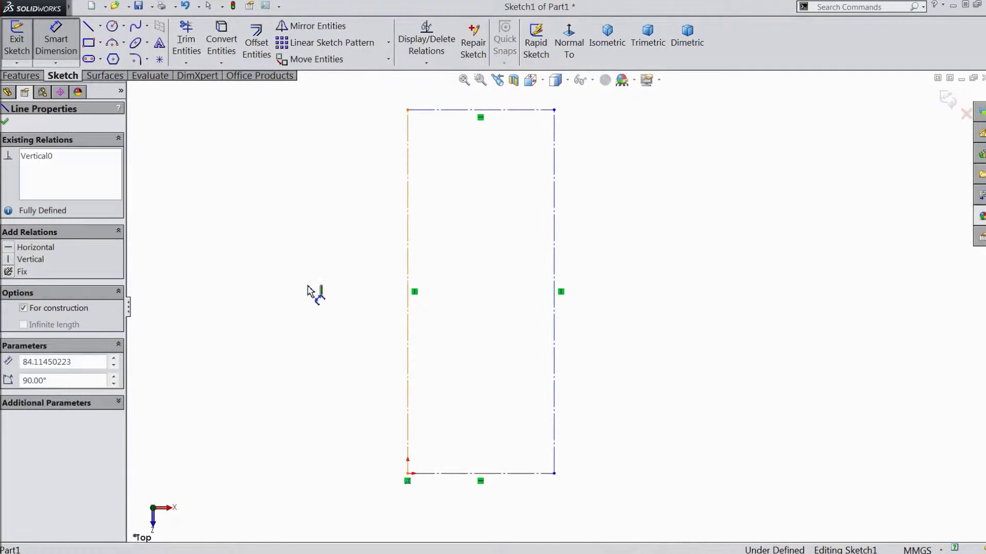
pyautogui.click(309, 296)
pyautogui.write('78')
pyautogui.press('Return')
pyautogui.click(448, 475)
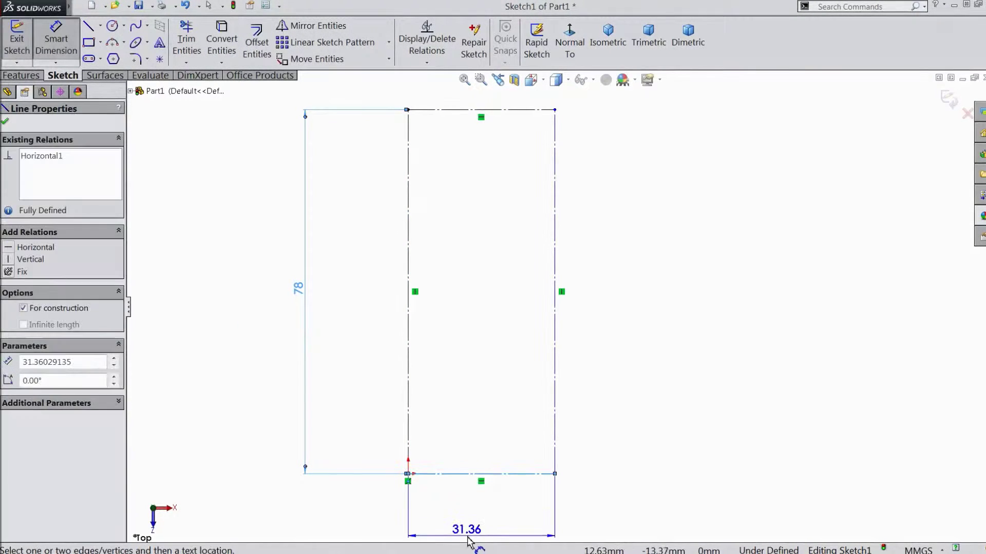
pyautogui.click(470, 519)
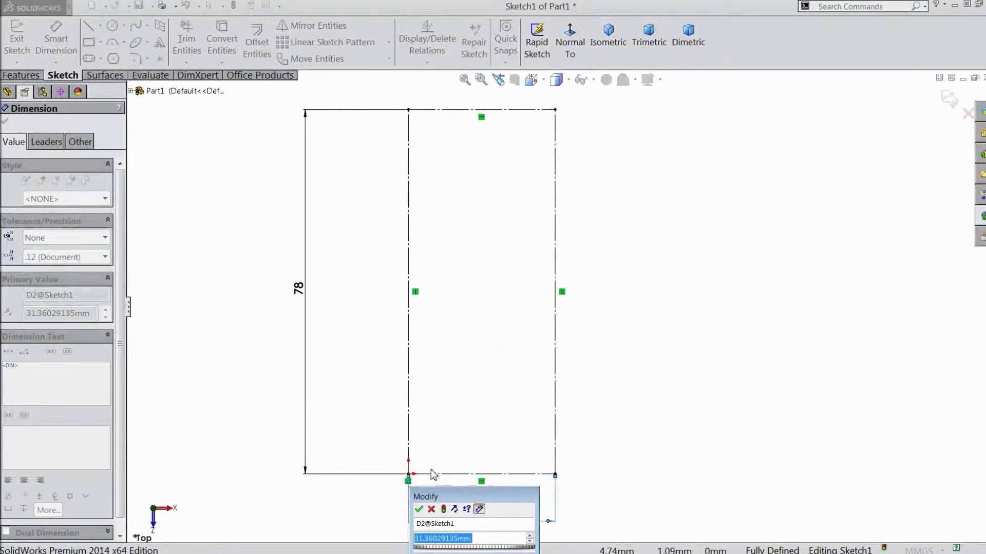
pyautogui.write('12')
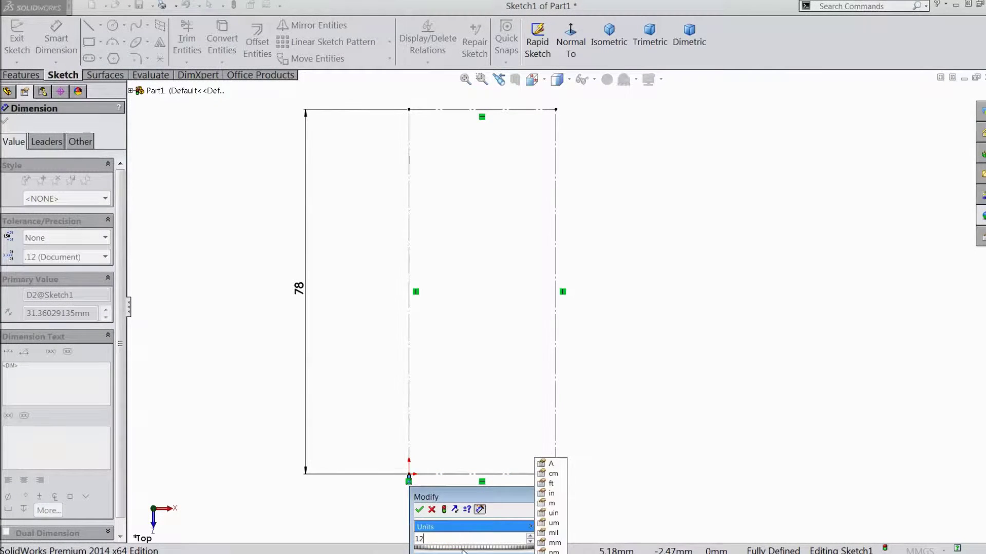
pyautogui.click(420, 509)
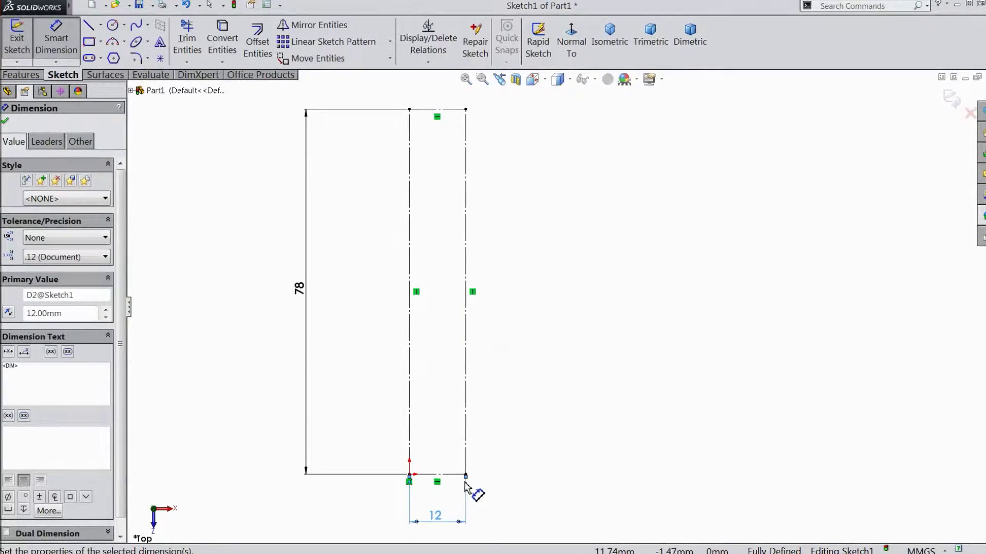
pyautogui.scroll(-1, 460, 467)
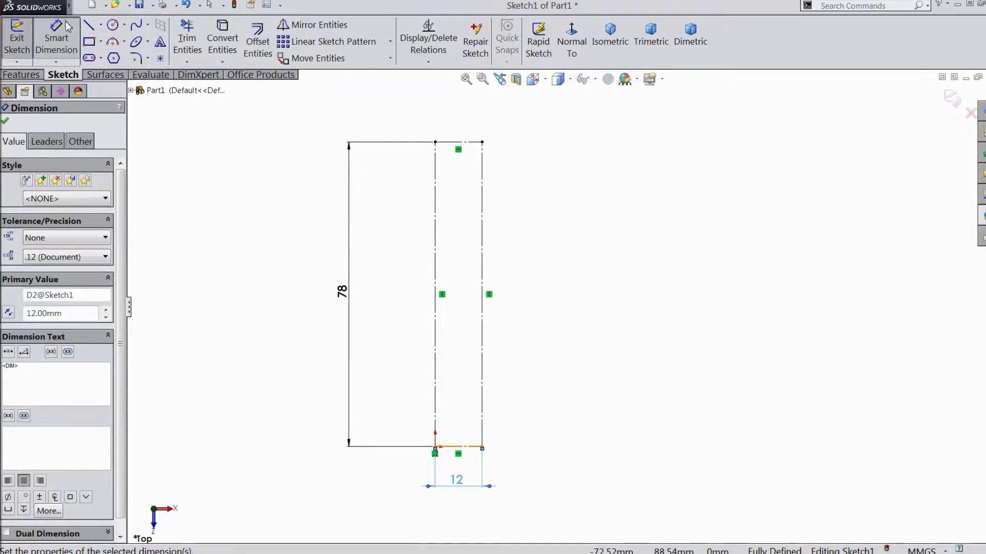
pyautogui.click(95, 32)
# Step: Draw lines from the bottom-left corner up a sloped edge to a short flat along the top
pyautogui.scroll(1, 462, 416)
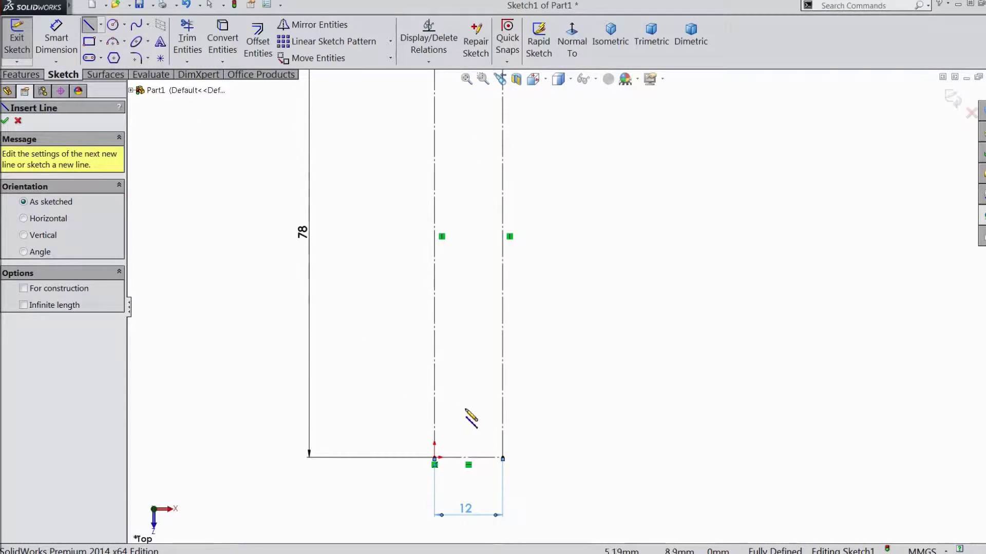
pyautogui.click(434, 458)
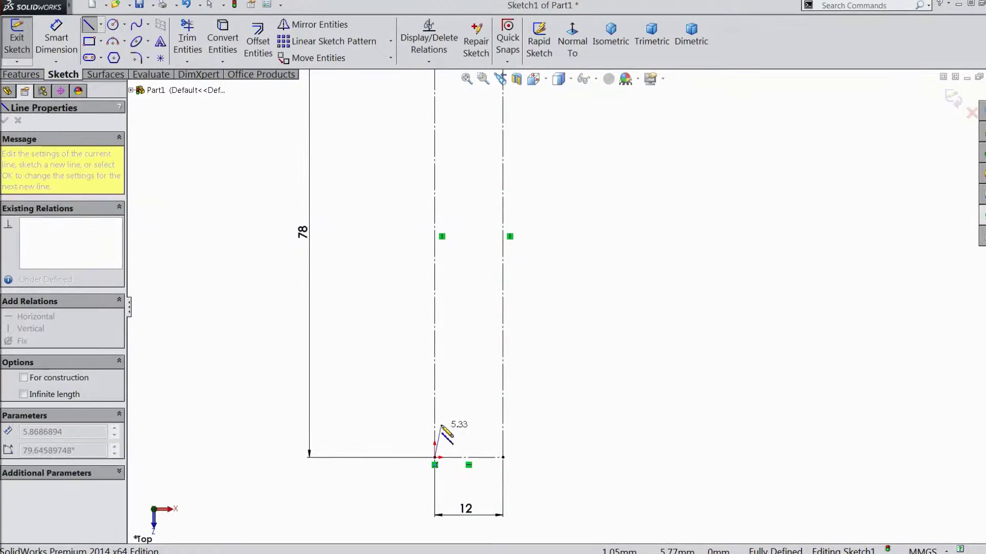
pyautogui.scroll(-2, 441, 405)
pyautogui.click(435, 416)
pyautogui.scroll(2, 493, 124)
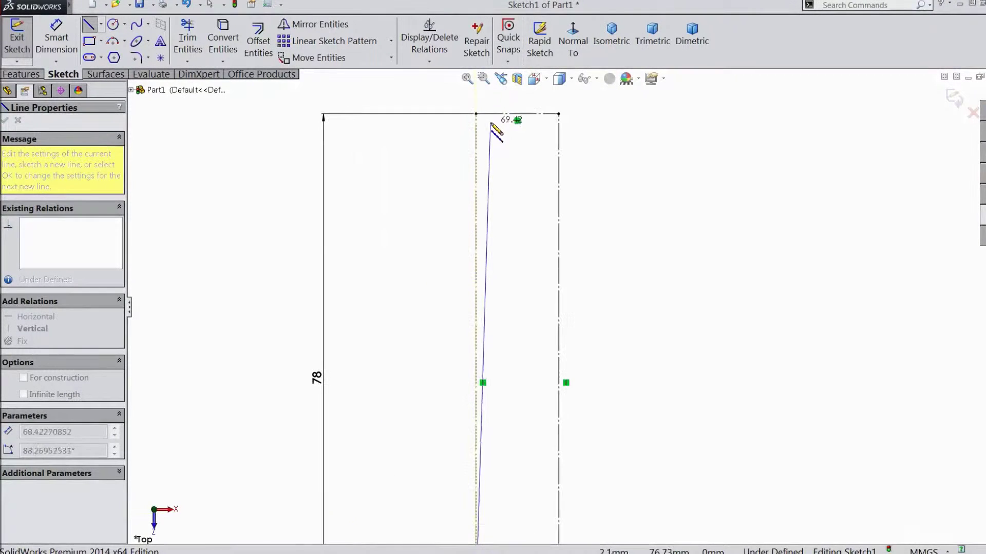
pyautogui.click(507, 114)
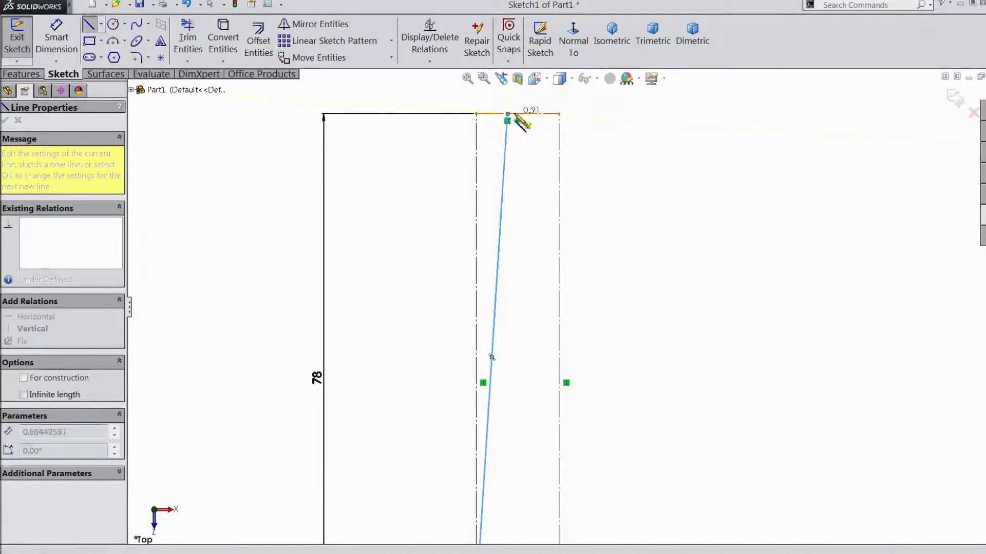
pyautogui.click(531, 114)
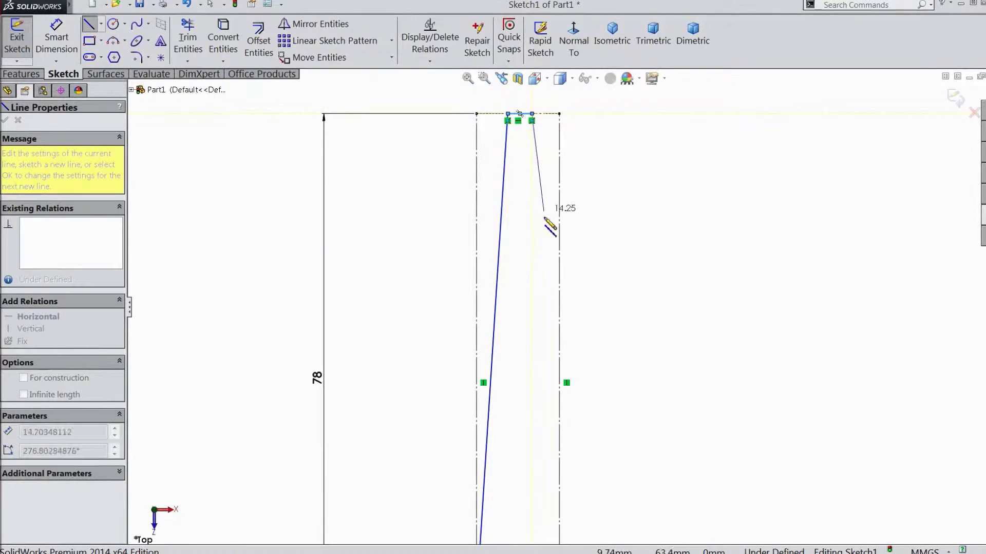
# Step: Continue the outline down into a step notch and a slanted bottom edge to close it
pyautogui.click(531, 421)
pyautogui.click(560, 421)
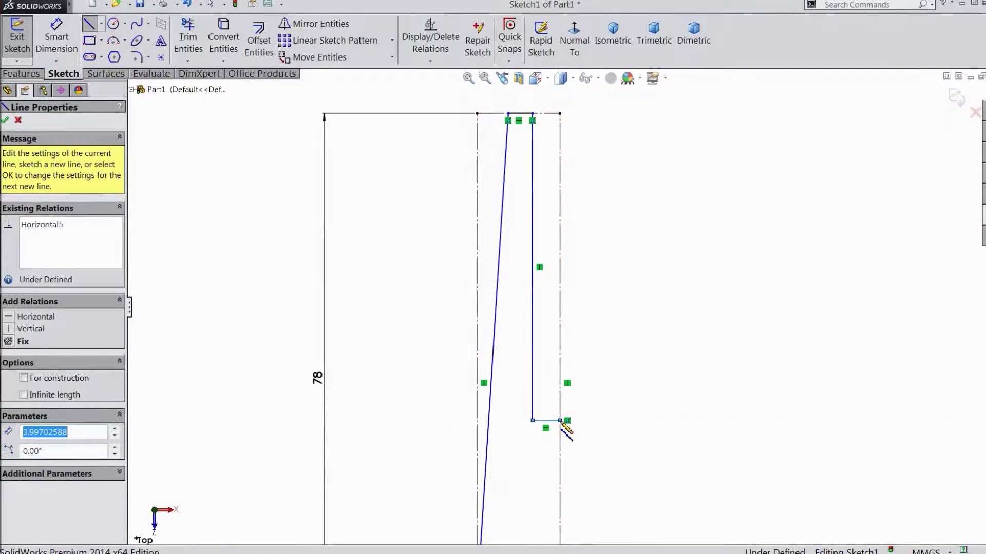
pyautogui.scroll(3, 563, 424)
pyautogui.scroll(-1, 567, 460)
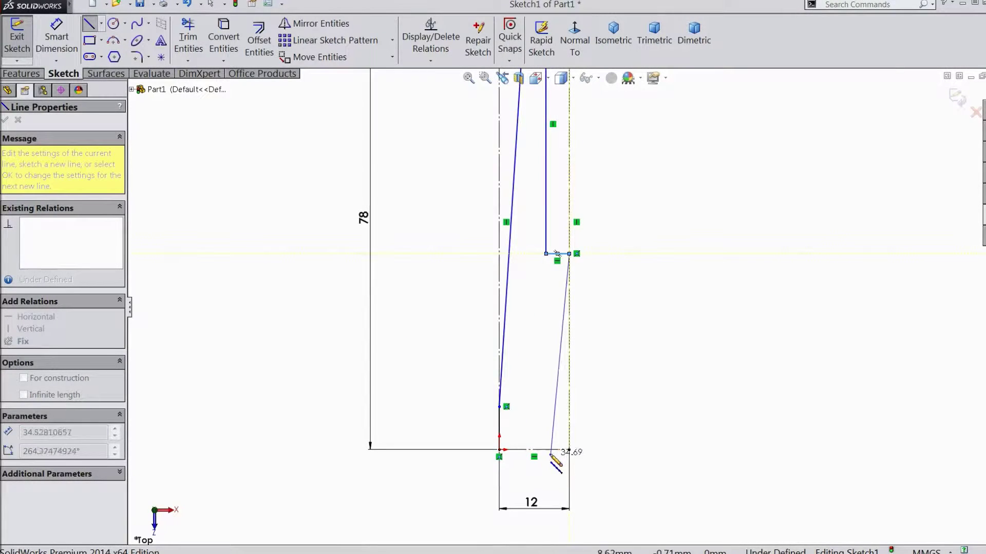
pyautogui.click(550, 450)
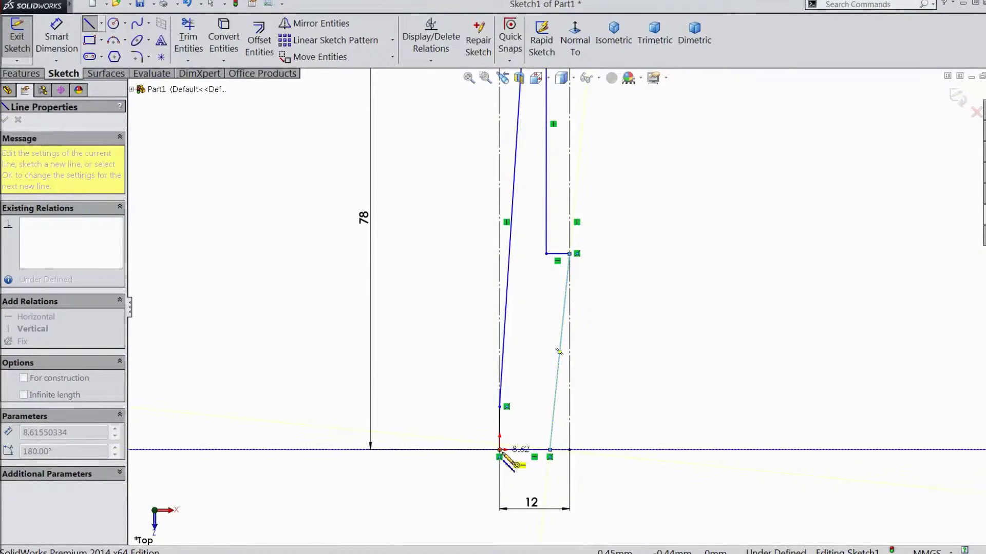
pyautogui.rightClick(623, 354)
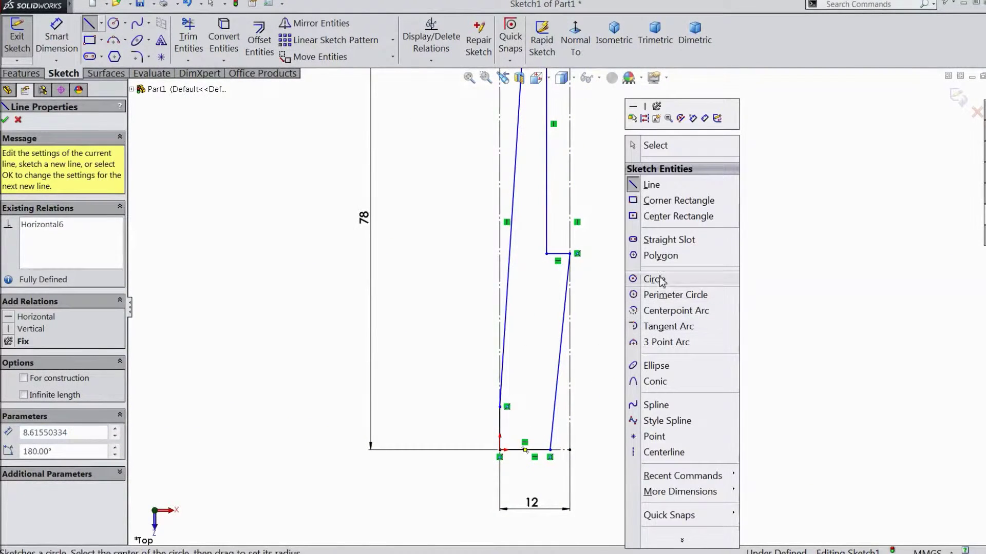
pyautogui.click(662, 195)
# Step: Dimension the profile's bottom edge to 10 mm and its short vertical edge to 6 mm
pyautogui.press('f')
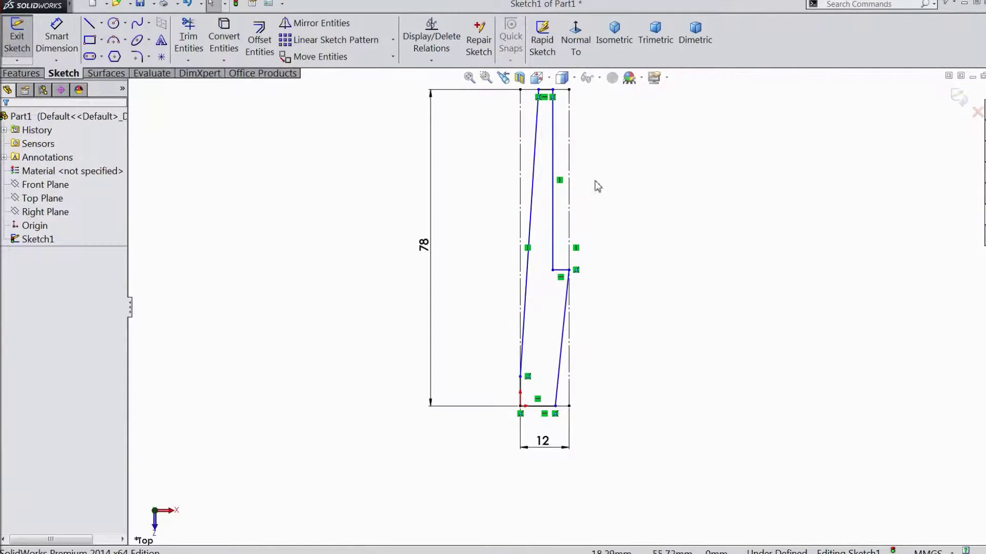
pyautogui.click(57, 41)
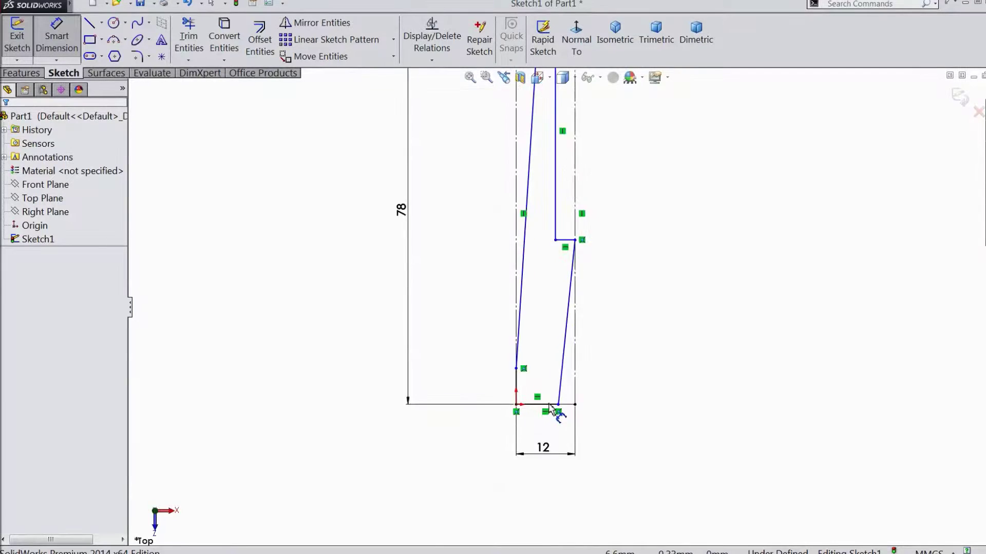
pyautogui.scroll(-4, 550, 400)
pyautogui.click(545, 387)
pyautogui.click(531, 420)
pyautogui.write('10')
pyautogui.click(473, 402)
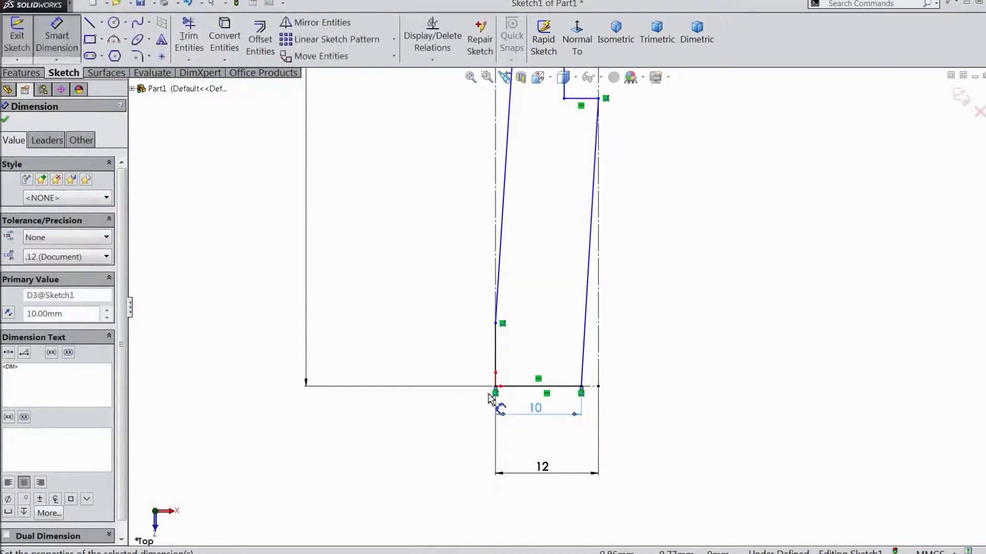
pyautogui.click(495, 370)
pyautogui.click(452, 359)
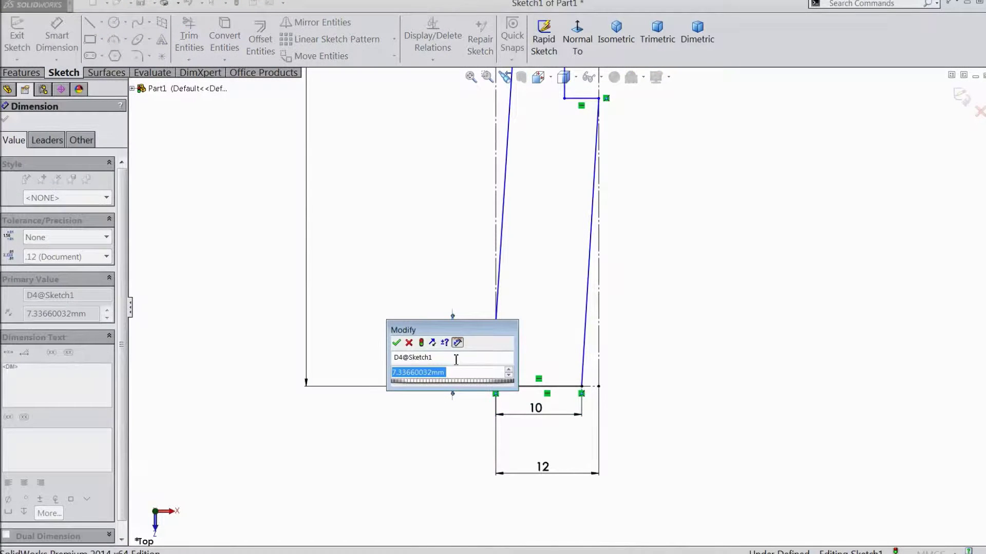
pyautogui.write('6')
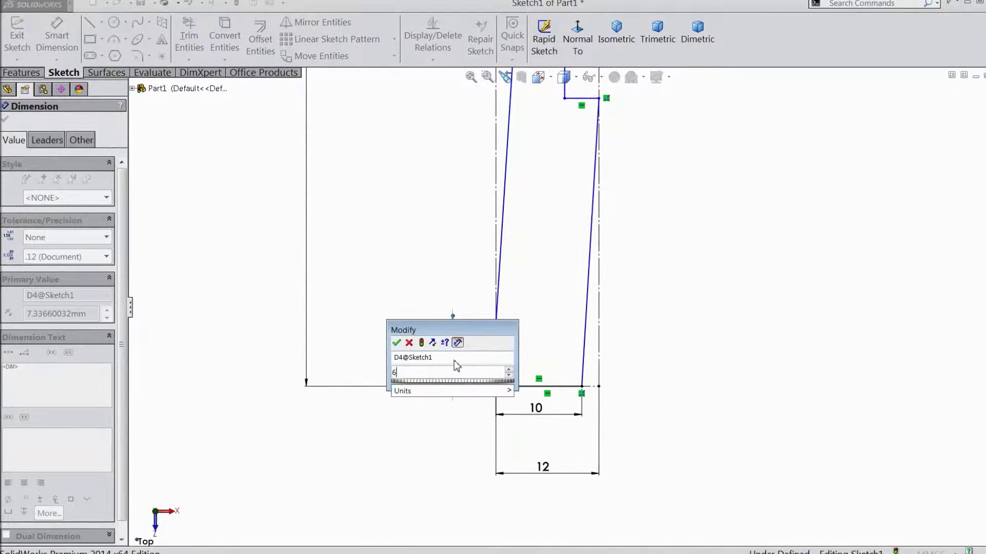
pyautogui.click(397, 344)
# Step: Set the notch's short horizontal step to 3 mm
pyautogui.scroll(3, 418, 378)
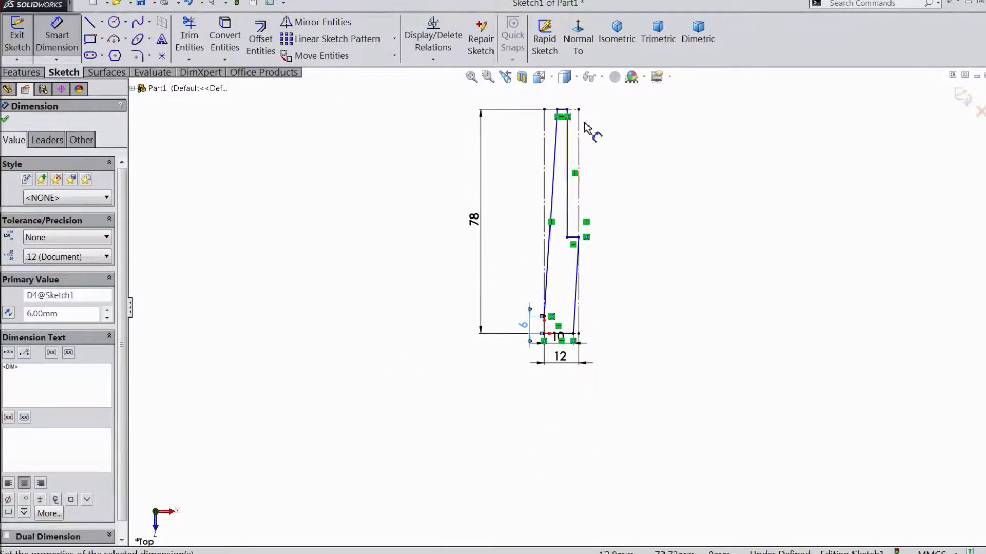
pyautogui.scroll(-5, 585, 127)
pyautogui.scroll(4, 590, 411)
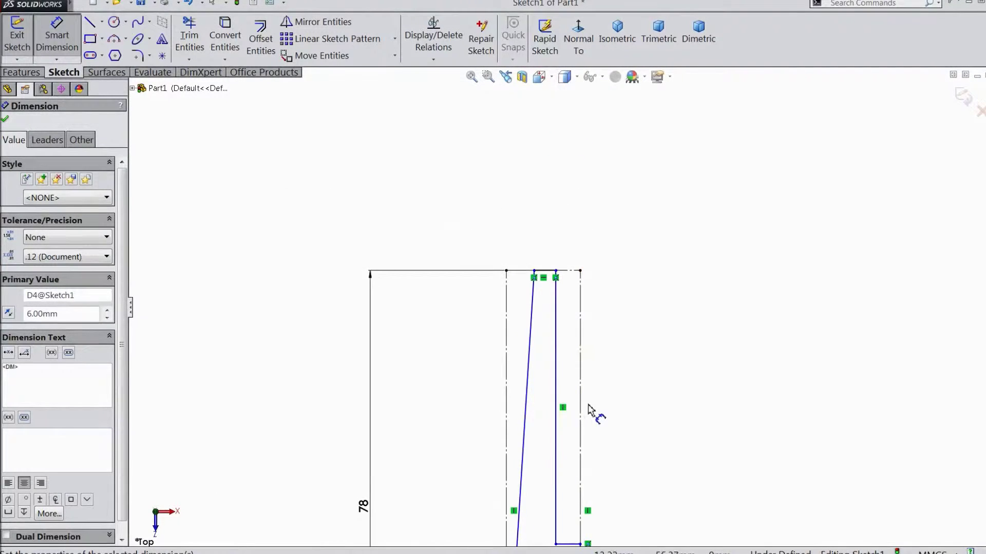
pyautogui.scroll(-5, 575, 411)
pyautogui.click(548, 383)
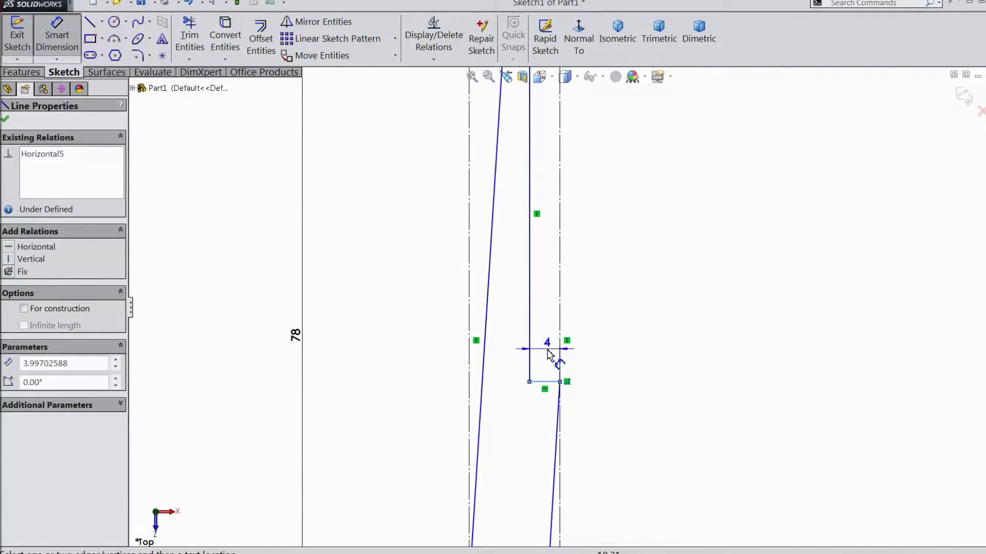
pyautogui.click(598, 337)
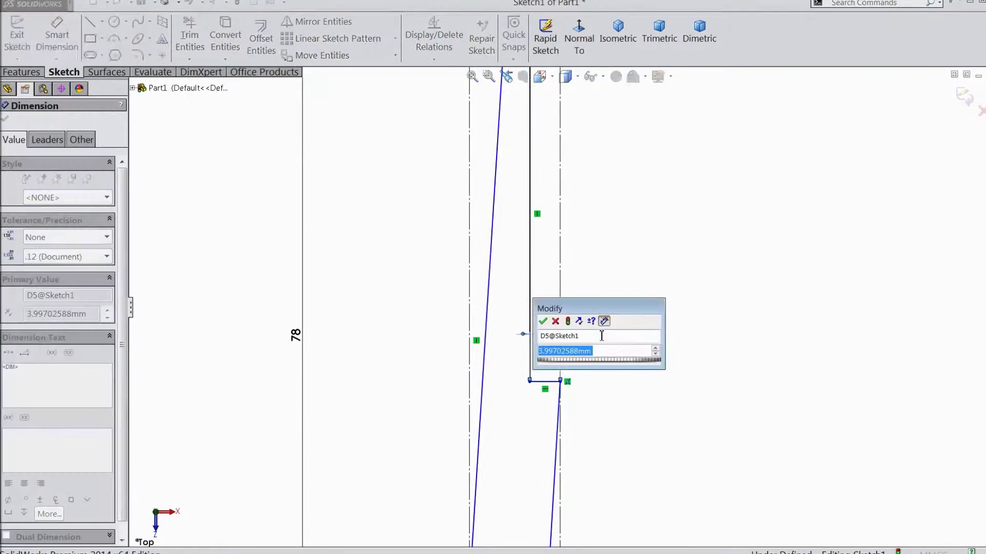
pyautogui.write('3')
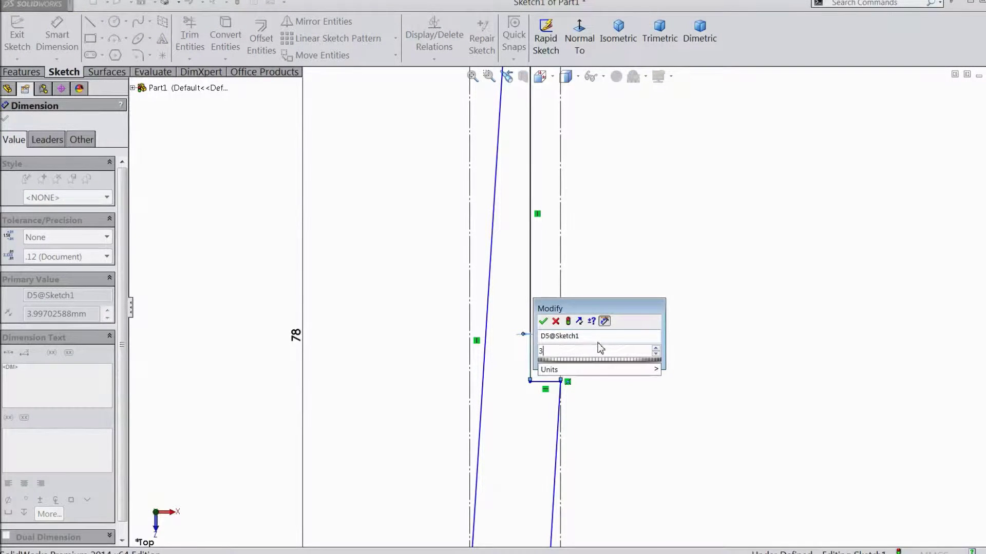
pyautogui.click(543, 322)
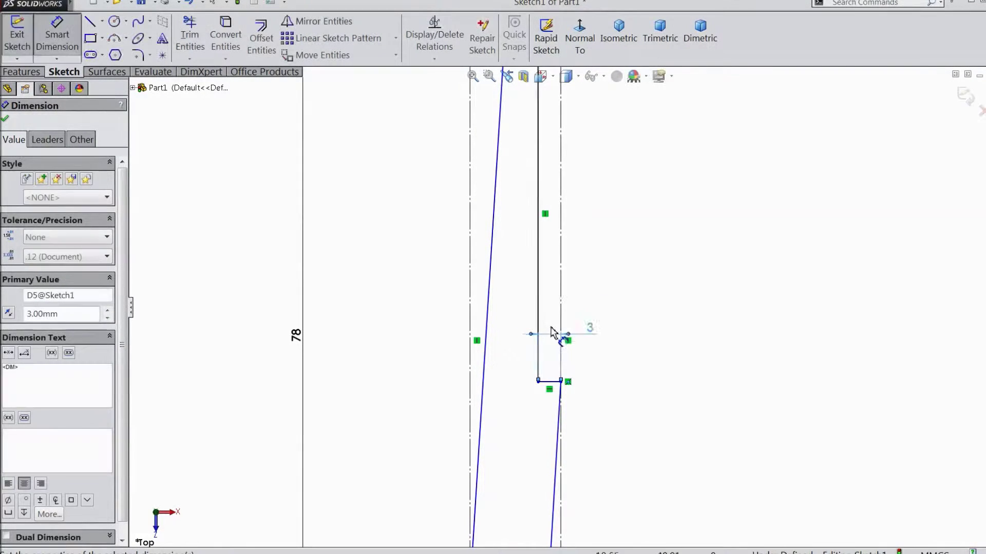
pyautogui.scroll(3, 555, 287)
pyautogui.scroll(-3, 553, 183)
pyautogui.click(545, 226)
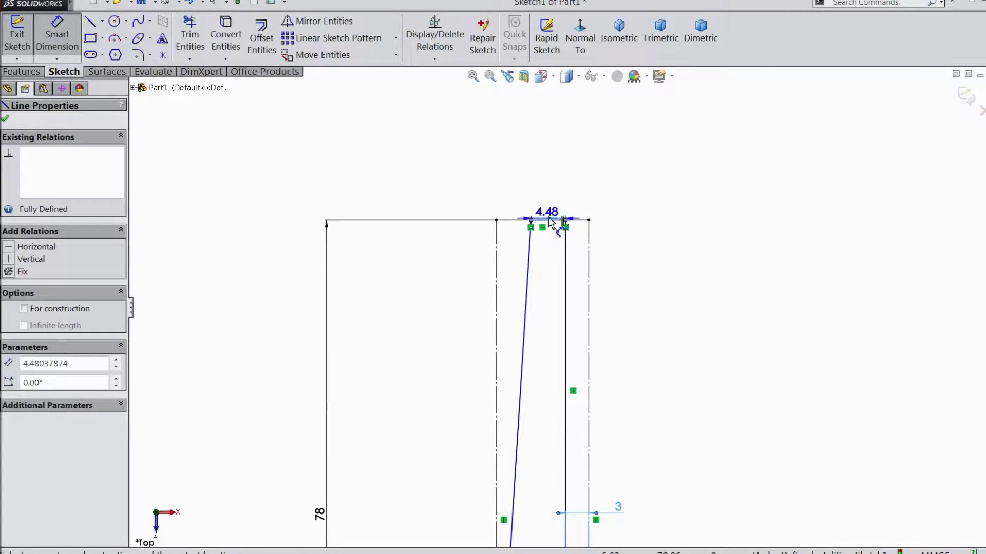
# Step: Set the profile's short top edge width to 5 mm
pyautogui.click(549, 195)
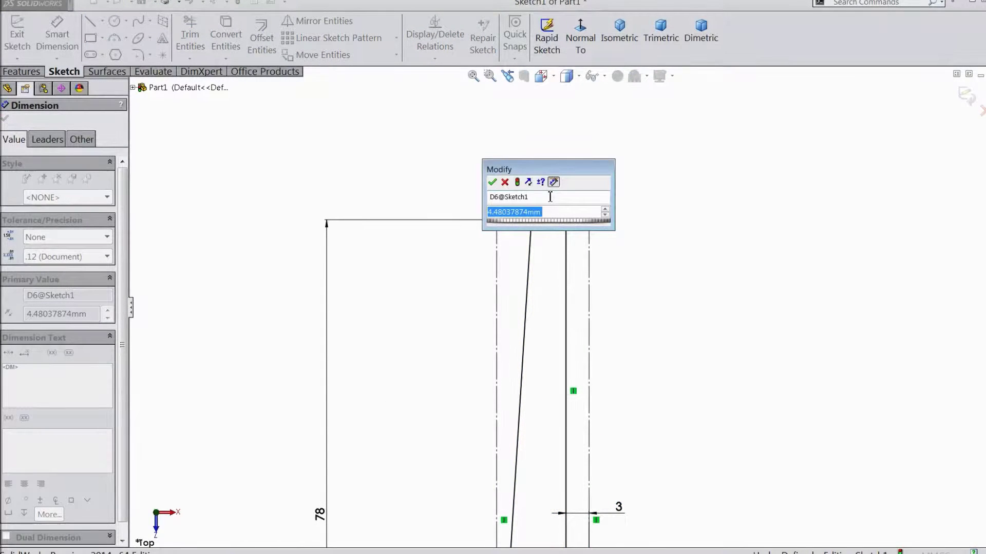
pyautogui.write('5')
pyautogui.click(493, 183)
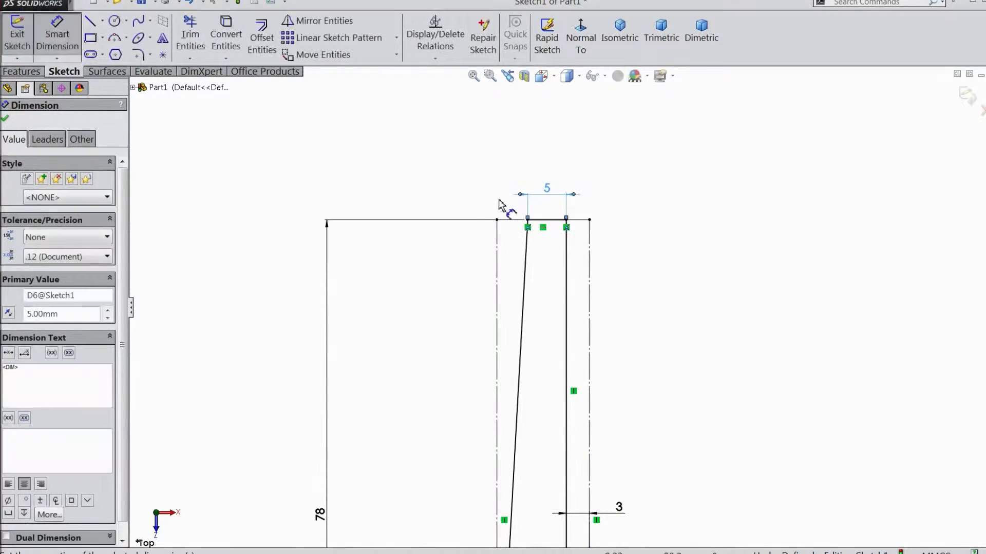
pyautogui.scroll(4, 512, 220)
pyautogui.scroll(-3, 591, 458)
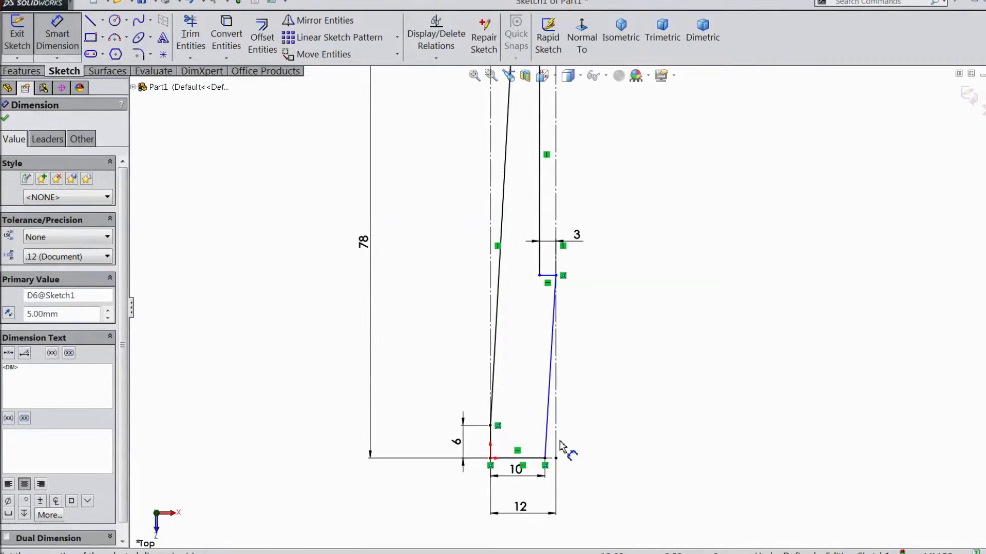
pyautogui.scroll(3, 522, 308)
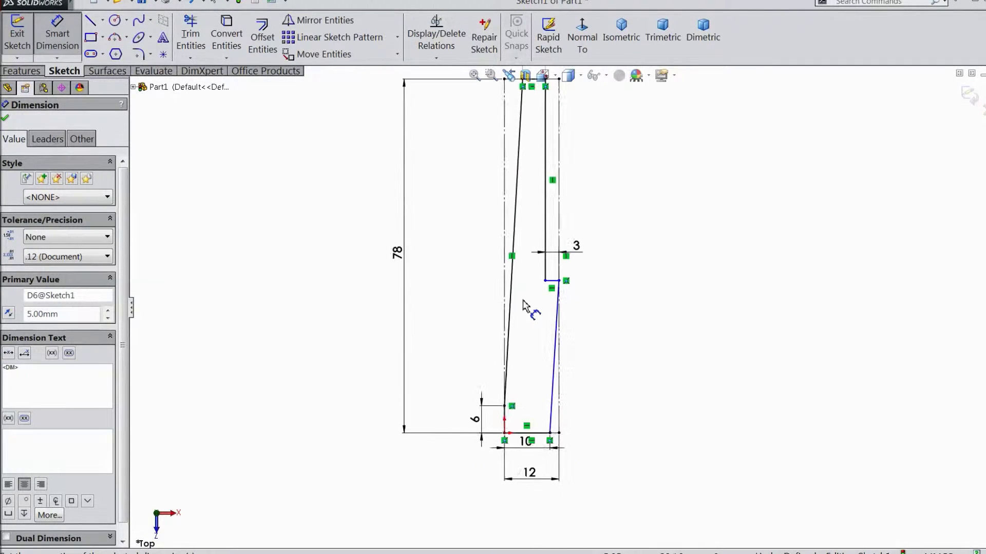
pyautogui.scroll(-3, 569, 246)
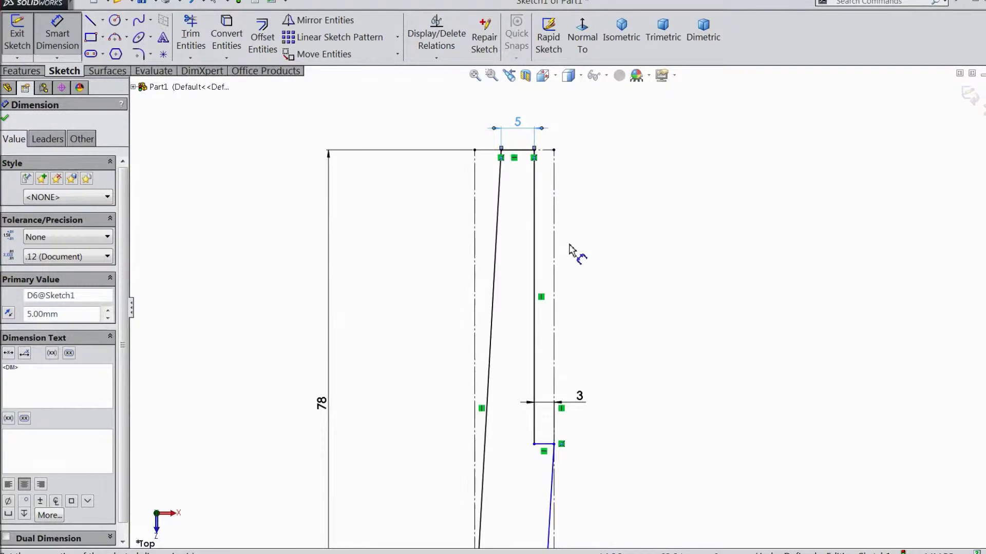
# Step: Dimension the long inner vertical edge of the notch to 60 mm
pyautogui.click(537, 292)
pyautogui.click(655, 311)
pyautogui.write('60')
pyautogui.press('Return')
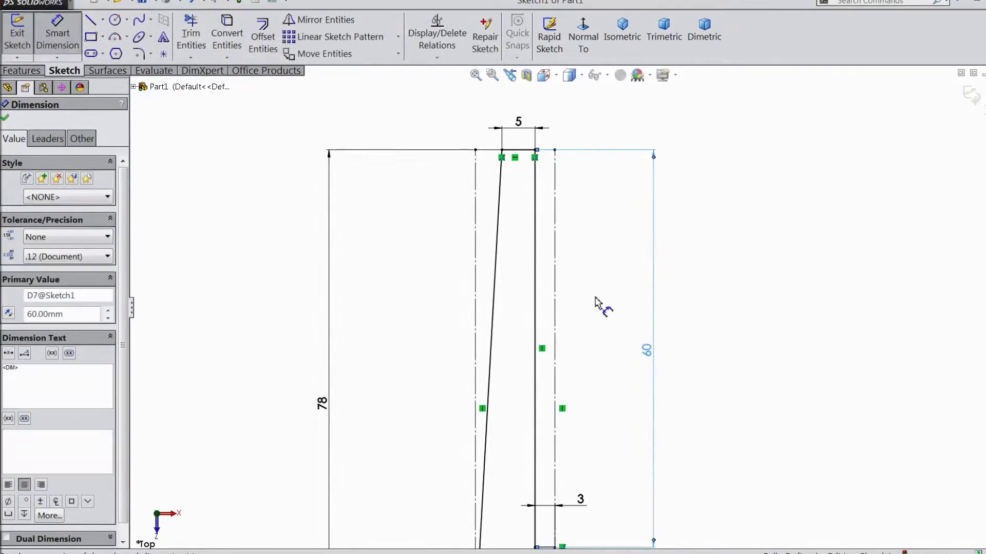
pyautogui.scroll(3, 601, 316)
pyautogui.scroll(-3, 591, 422)
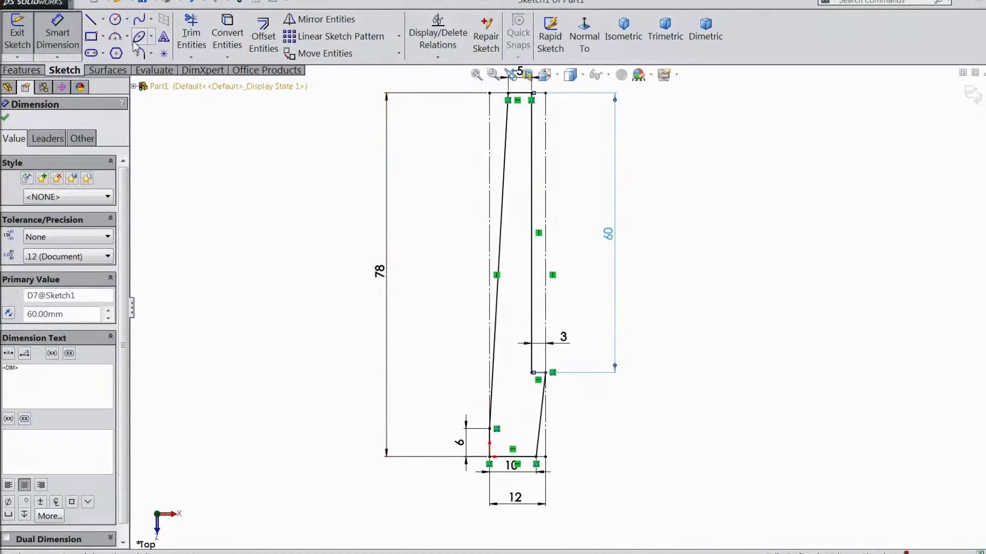
pyautogui.click(115, 19)
# Step: Draw a circle in the blade base and give it a 2 mm diameter
pyautogui.scroll(-4, 554, 480)
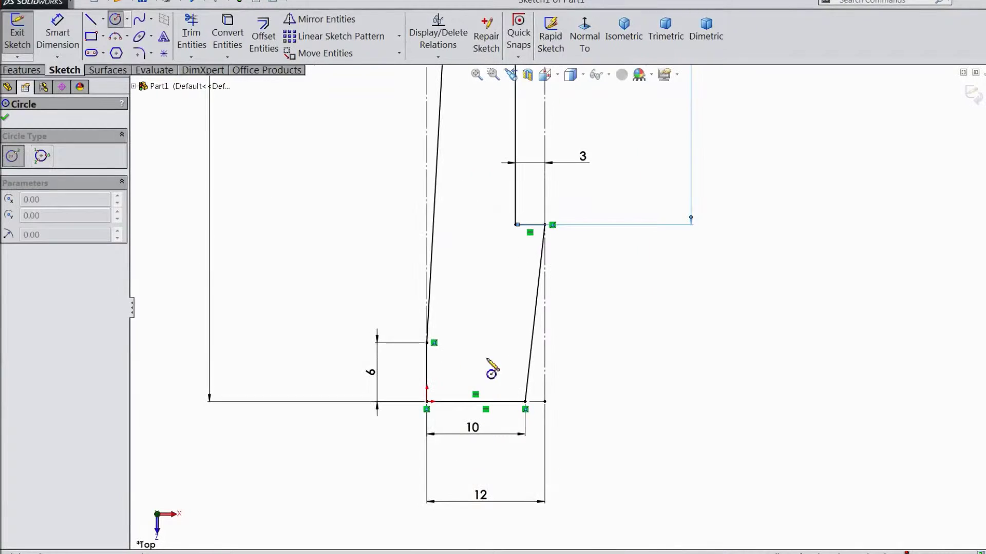
pyautogui.click(485, 330)
pyautogui.click(506, 330)
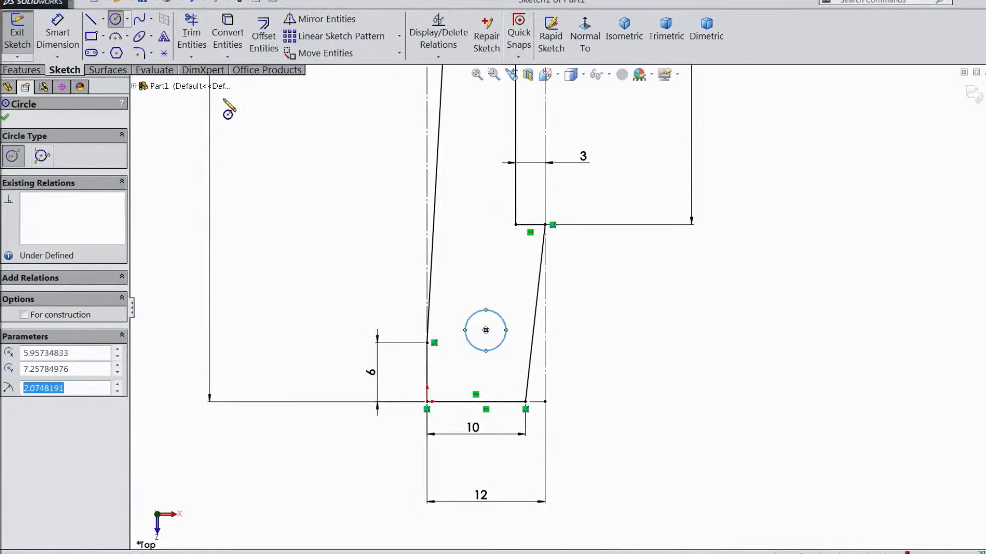
pyautogui.click(57, 32)
pyautogui.scroll(-3, 518, 354)
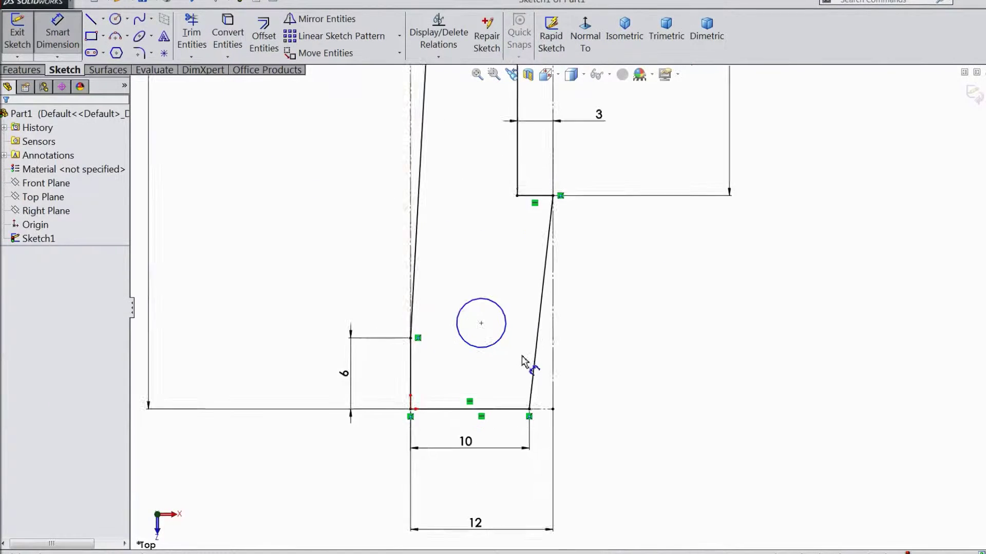
pyautogui.click(497, 335)
pyautogui.click(600, 314)
pyautogui.write('2')
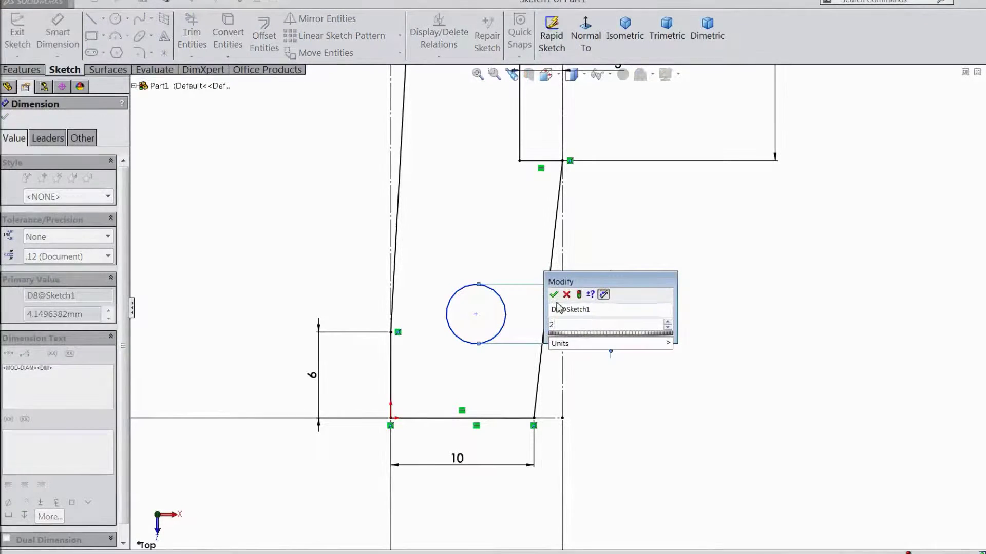
pyautogui.click(554, 295)
# Step: Locate the circle centre 4 mm above the bottom edge and 6.5 mm from the left edge
pyautogui.click(487, 325)
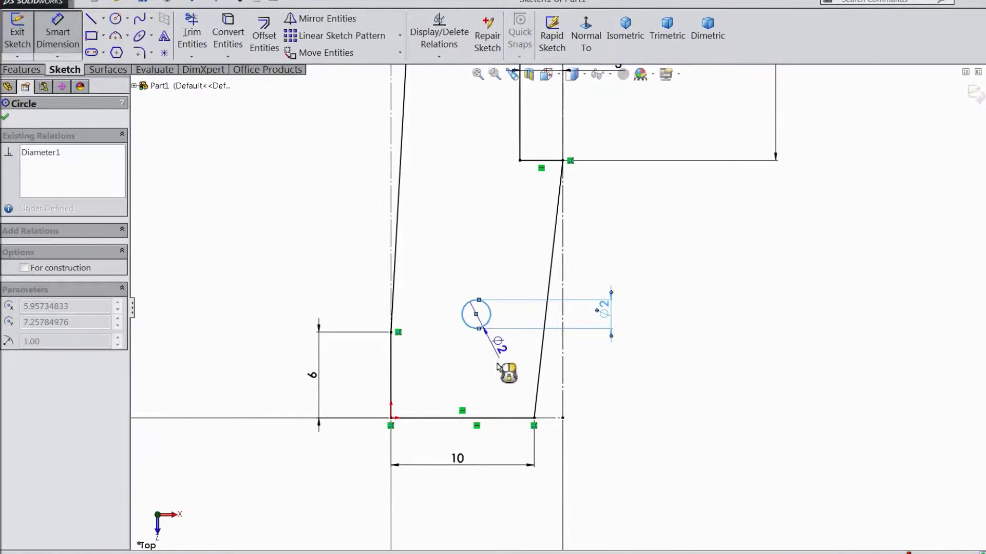
pyautogui.click(508, 417)
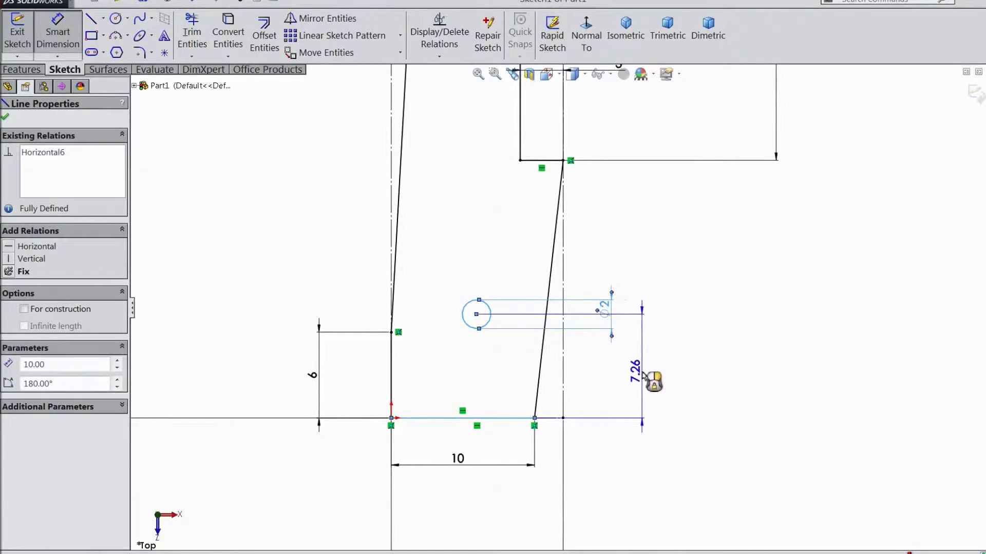
pyautogui.click(648, 376)
pyautogui.write('4')
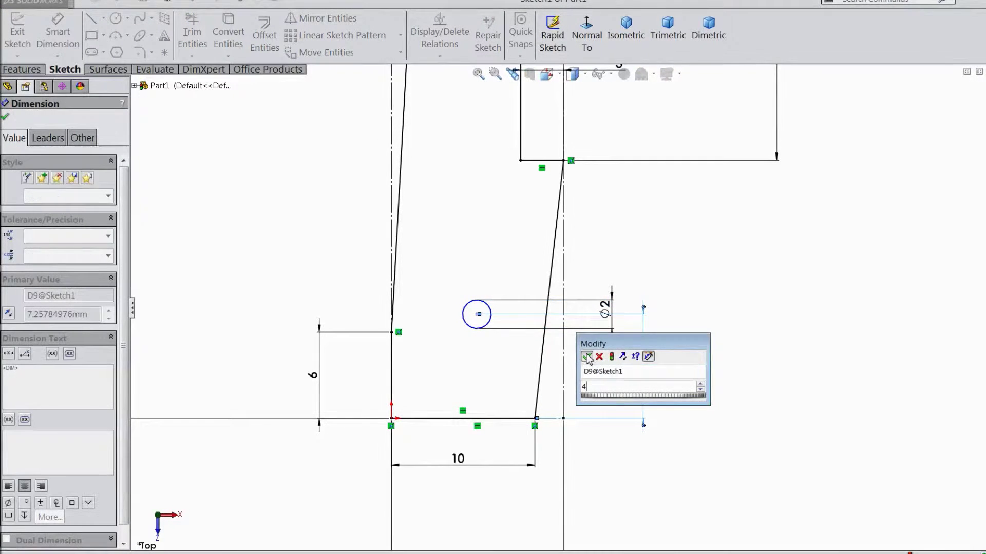
pyautogui.click(586, 357)
pyautogui.click(468, 371)
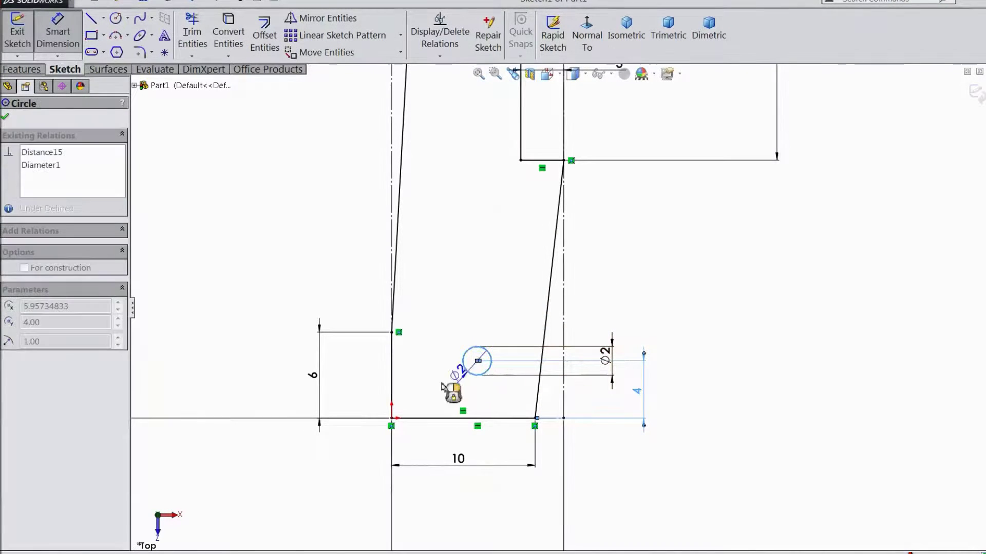
pyautogui.click(392, 376)
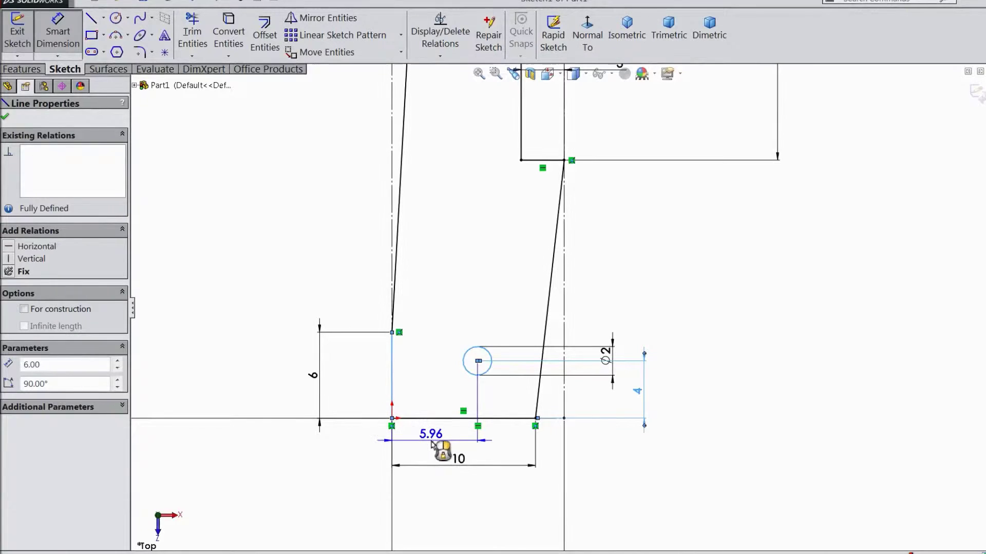
pyautogui.click(431, 454)
pyautogui.write('6.5')
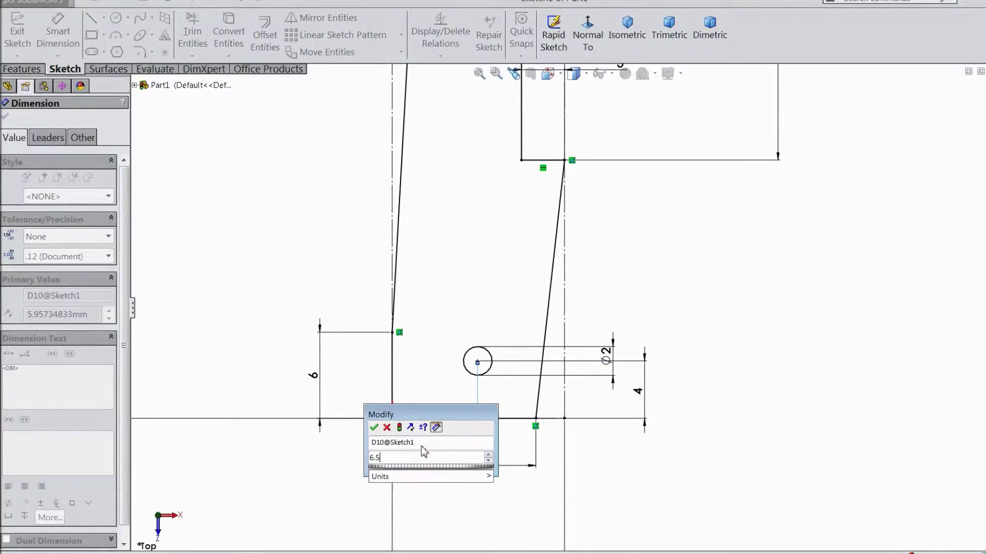
pyautogui.click(374, 430)
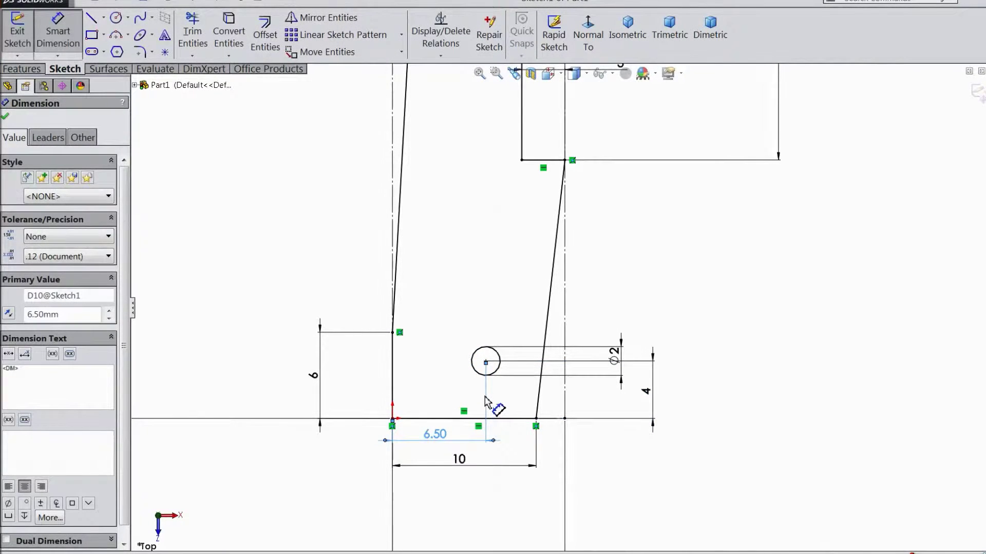
pyautogui.click(4, 119)
# Step: Extrude the profile 1.6 mm with a Mid Plane end condition
pyautogui.click(25, 67)
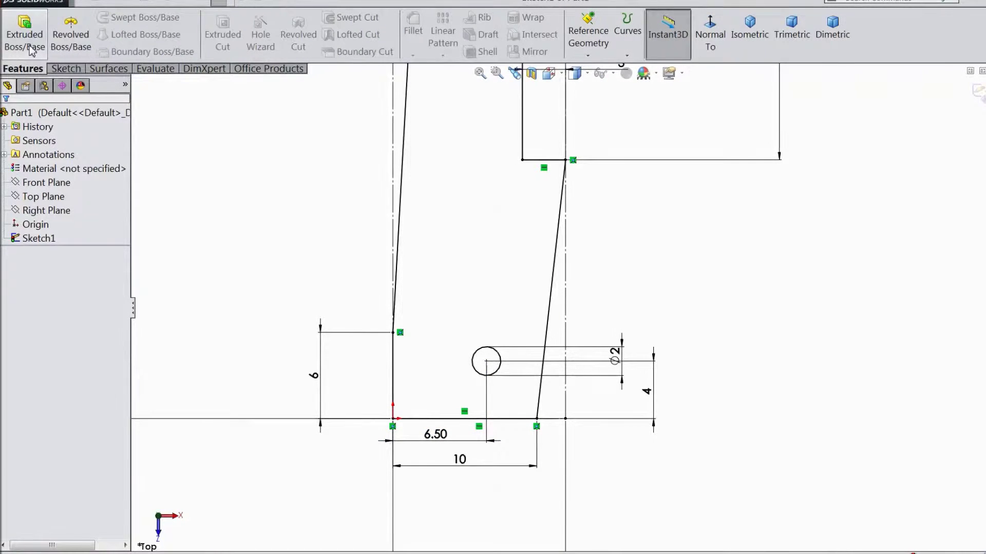
pyautogui.click(29, 50)
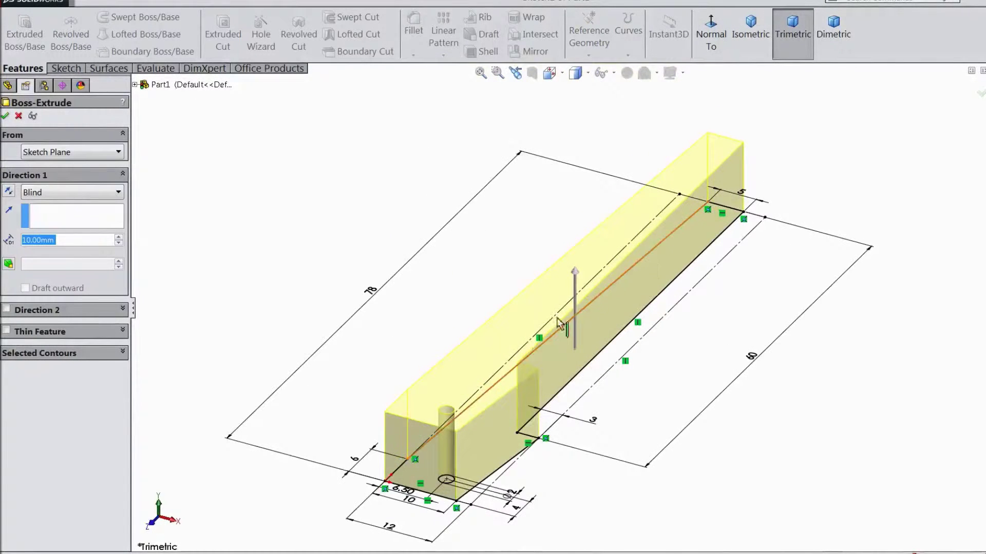
pyautogui.write('1.6')
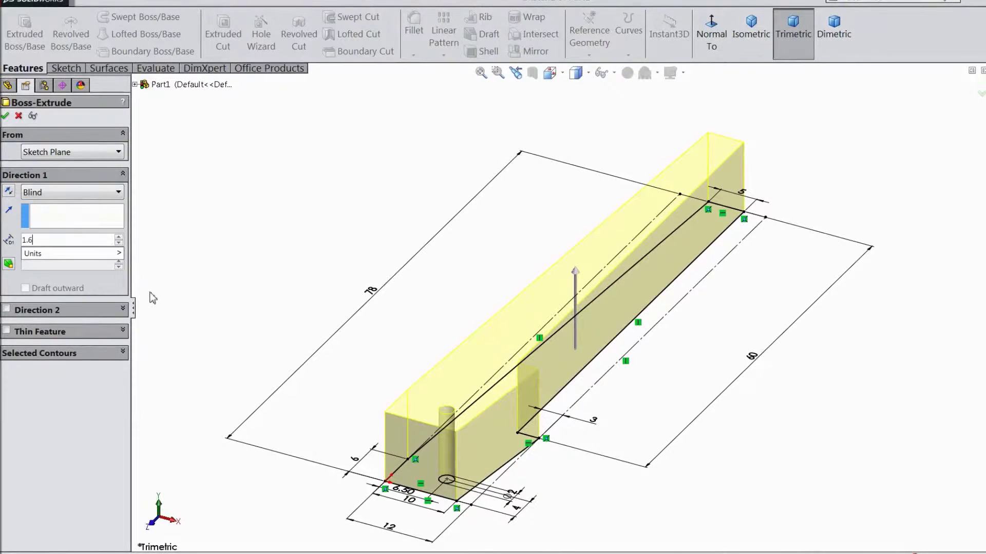
pyautogui.press('Return')
pyautogui.scroll(-2, 570, 407)
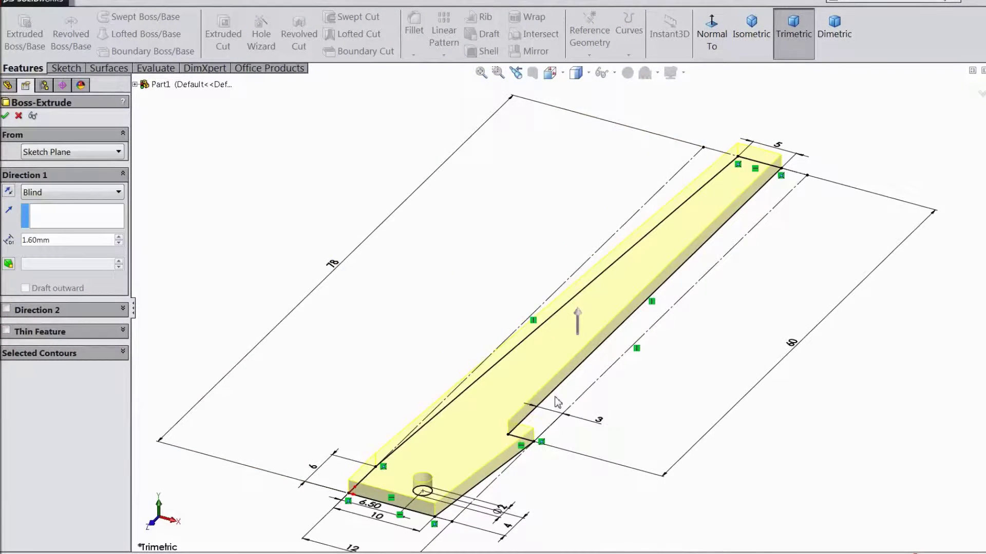
pyautogui.click(32, 192)
pyautogui.click(49, 264)
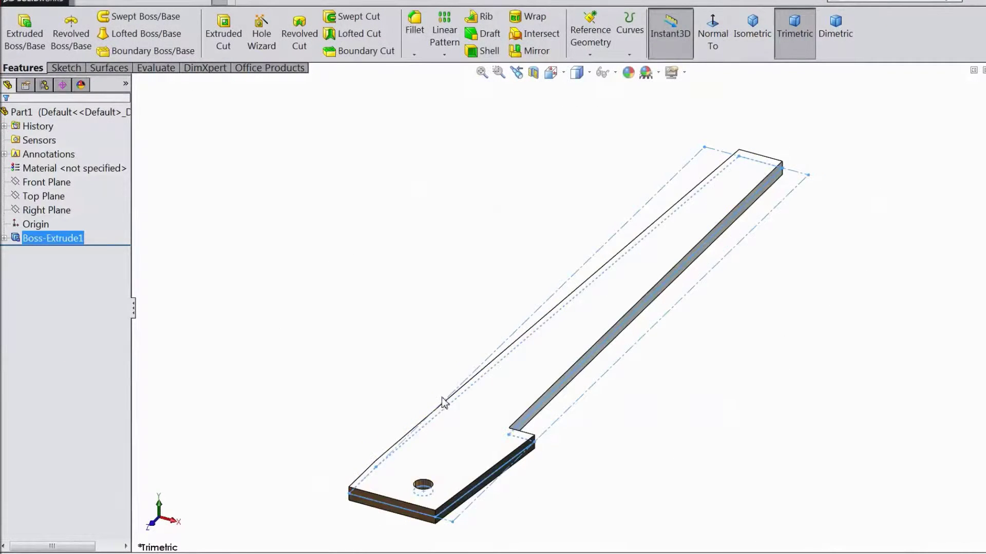
pyautogui.scroll(1, 601, 412)
pyautogui.moveTo(645, 374); pyautogui.dragTo(596, 359, button='middle')
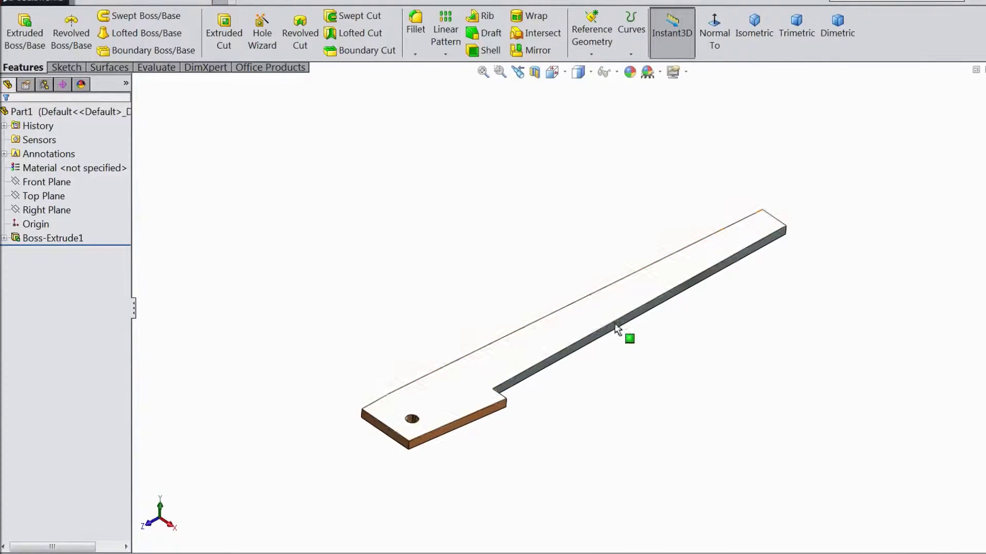
pyautogui.press('f')
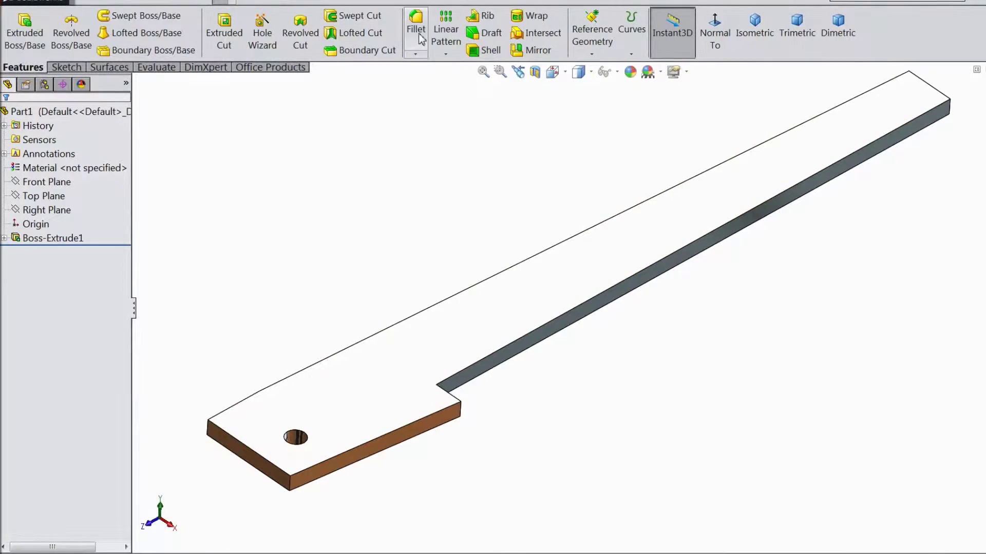
# Step: Fillet the base's front corner edge with a 3 mm radius
pyautogui.click(416, 31)
pyautogui.write('3')
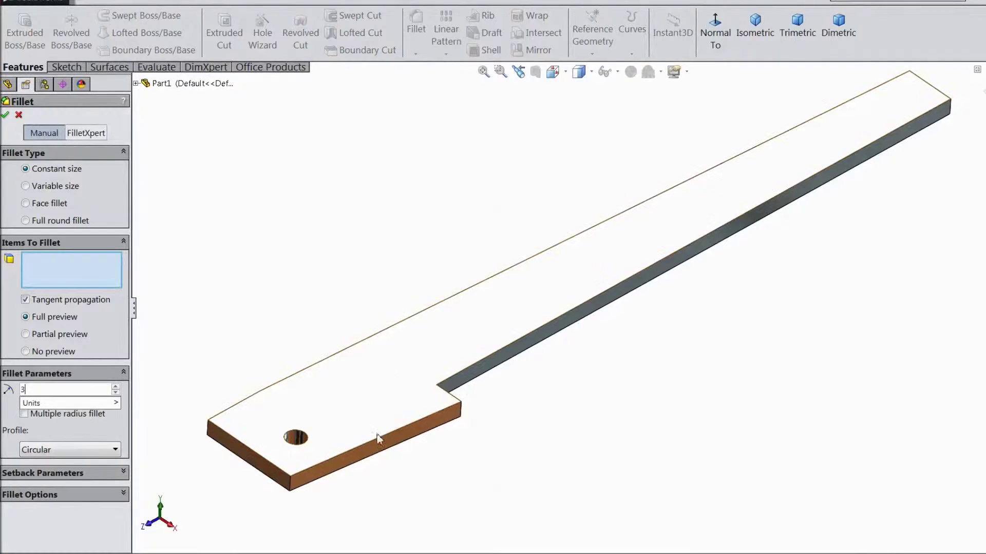
pyautogui.click(291, 485)
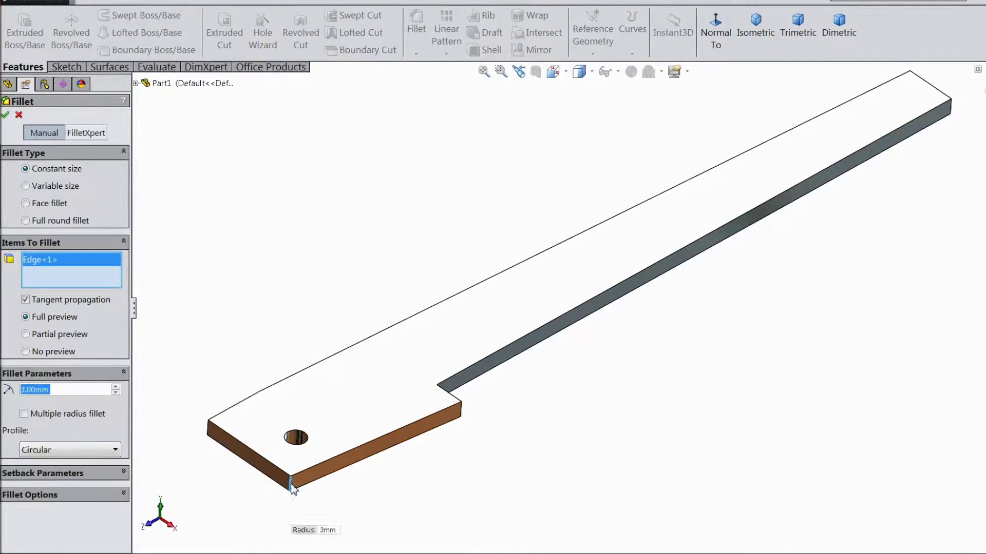
pyautogui.click(5, 115)
pyautogui.scroll(3, 321, 303)
pyautogui.moveTo(320, 300); pyautogui.dragTo(345, 423, button='middle')
pyautogui.click(603, 288)
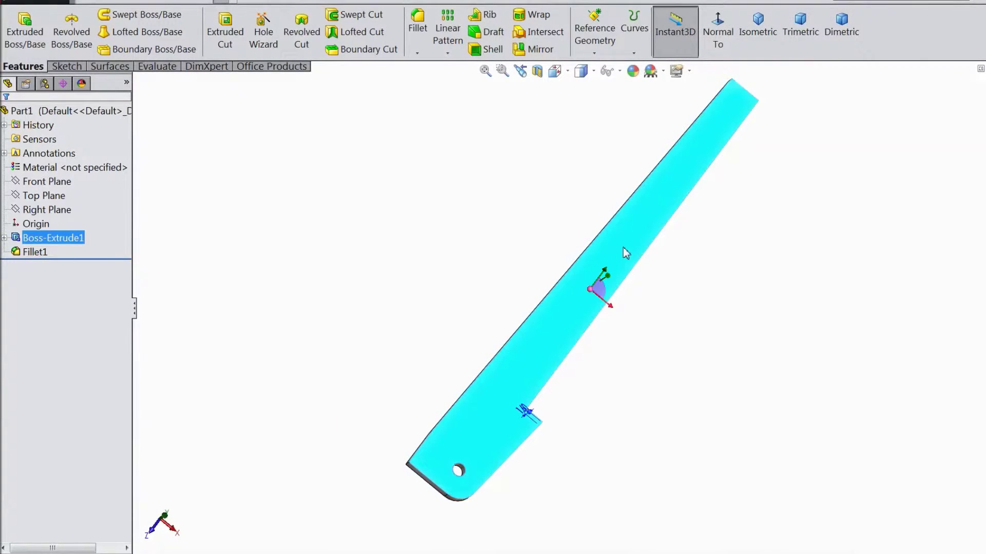
# Step: Sketch a construction corner rectangle against the blade's right edge, viewed normal to the face
pyautogui.click(642, 242)
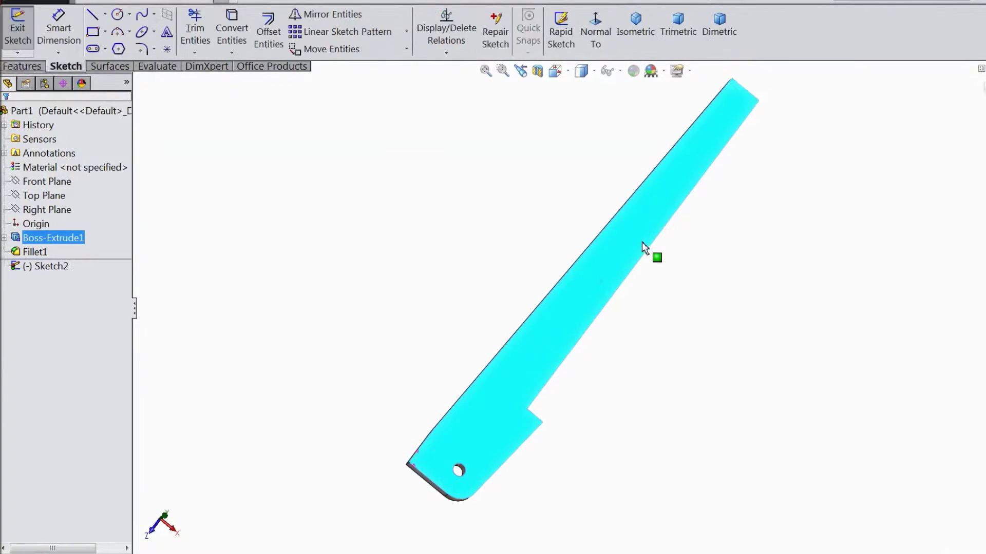
pyautogui.click(598, 44)
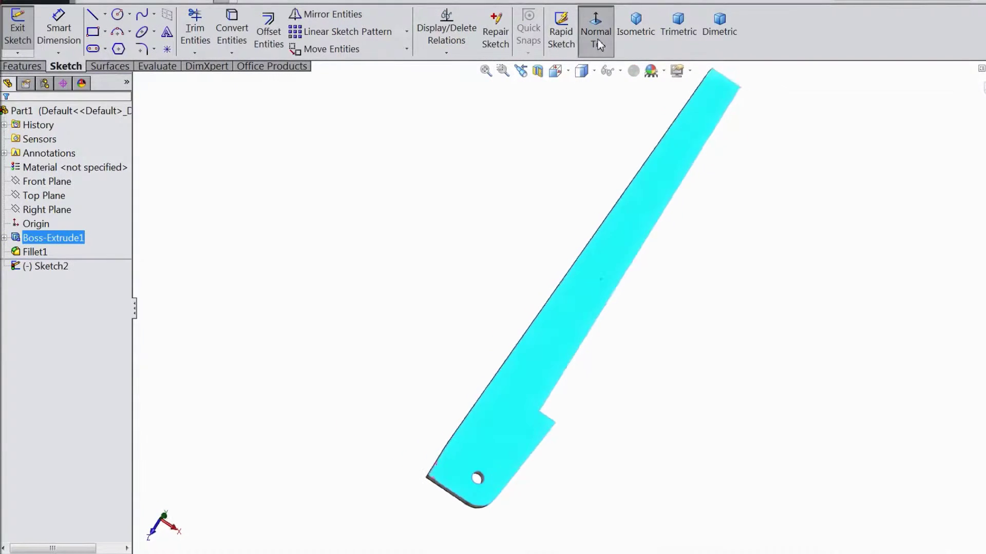
pyautogui.click(105, 32)
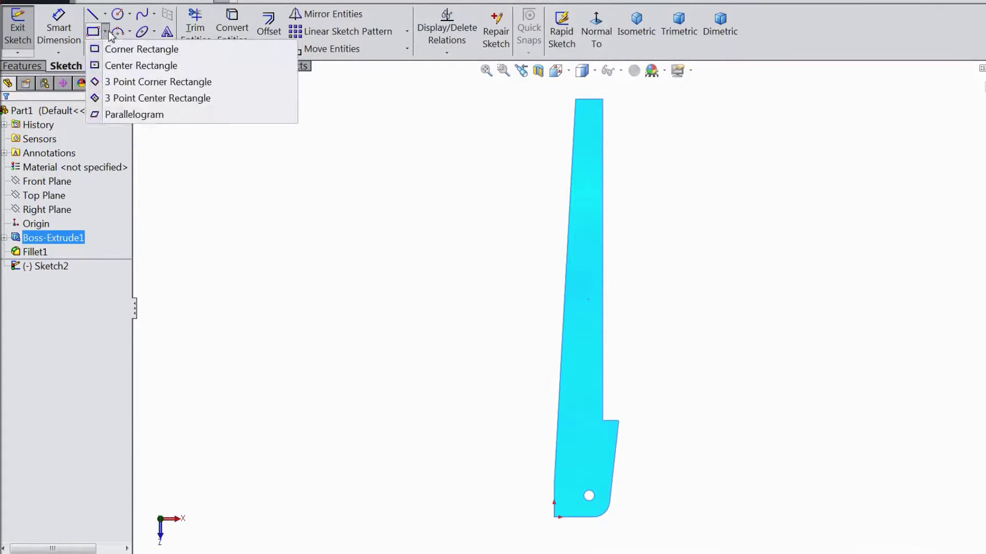
pyautogui.click(105, 33)
pyautogui.click(105, 33)
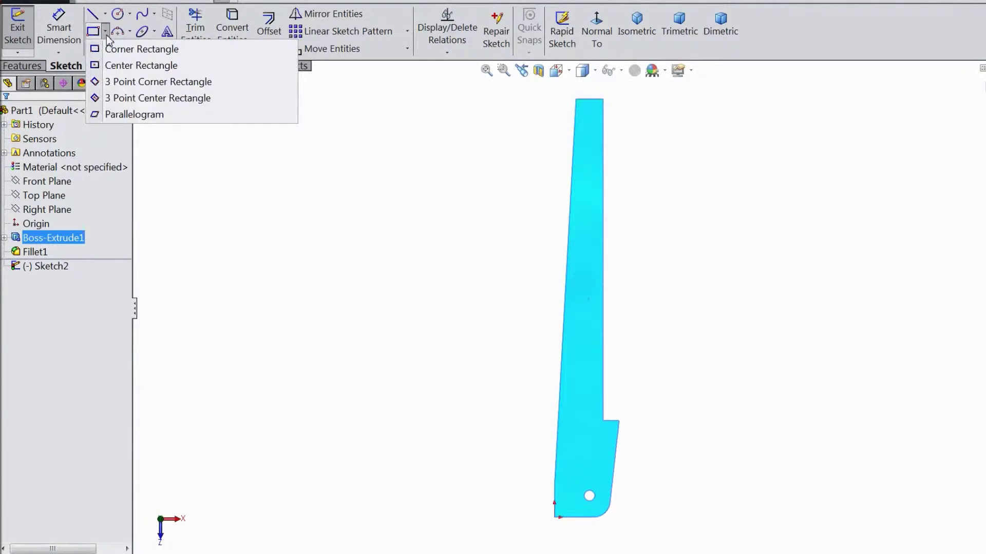
pyautogui.click(128, 46)
pyautogui.scroll(-5, 603, 145)
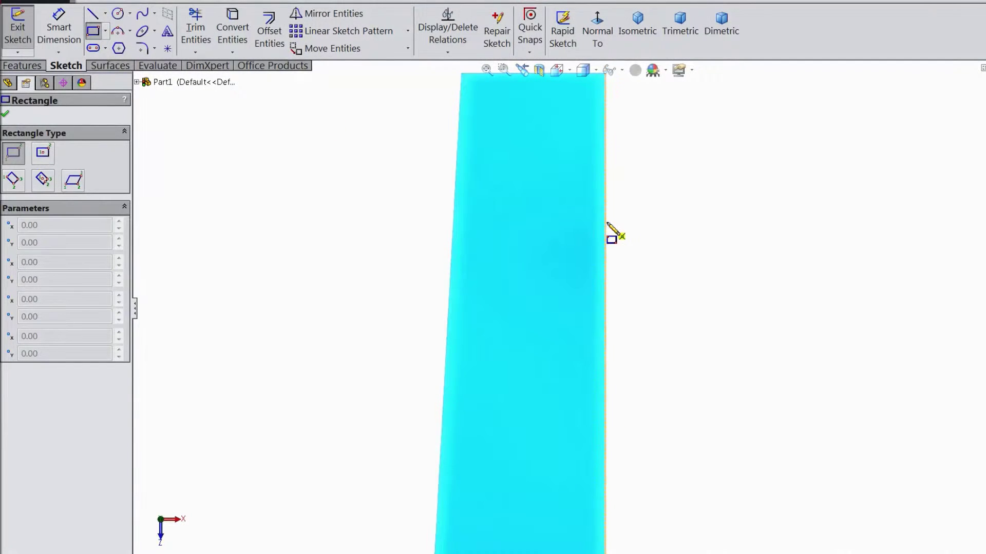
pyautogui.moveTo(606, 221)
pyautogui.mouseDown()
pyautogui.moveTo(572, 269)
pyautogui.moveTo(567, 374)
pyautogui.moveTo(552, 358)
pyautogui.mouseUp()
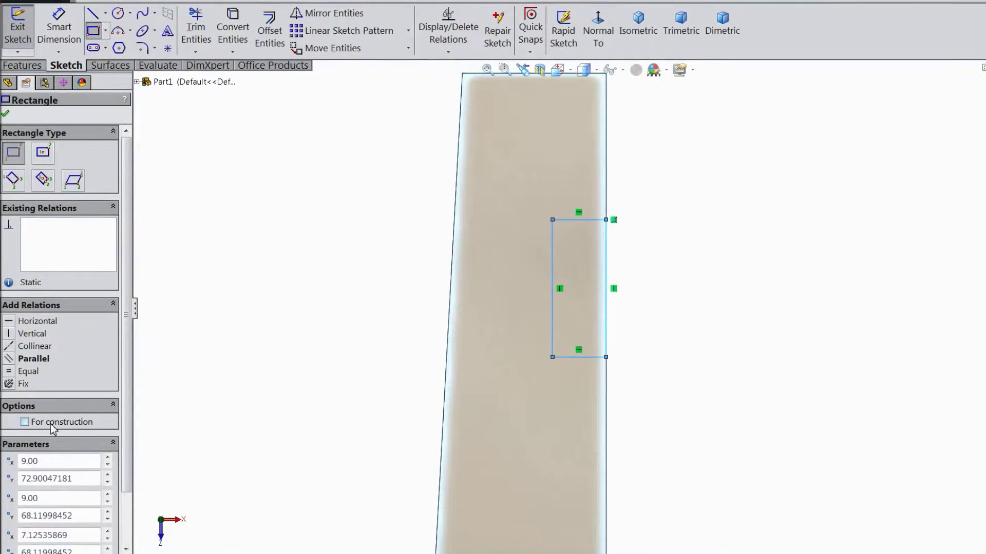
pyautogui.click(4, 115)
pyautogui.click(59, 30)
pyautogui.scroll(1, 591, 312)
pyautogui.scroll(-2, 623, 336)
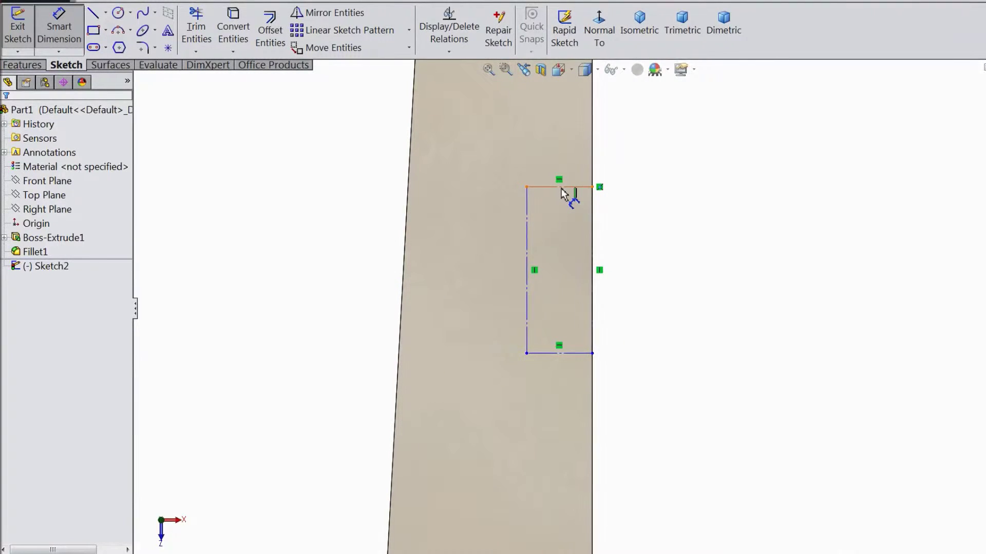
# Step: Dimension the construction rectangle 1.5 wide and 3 tall
pyautogui.click(563, 194)
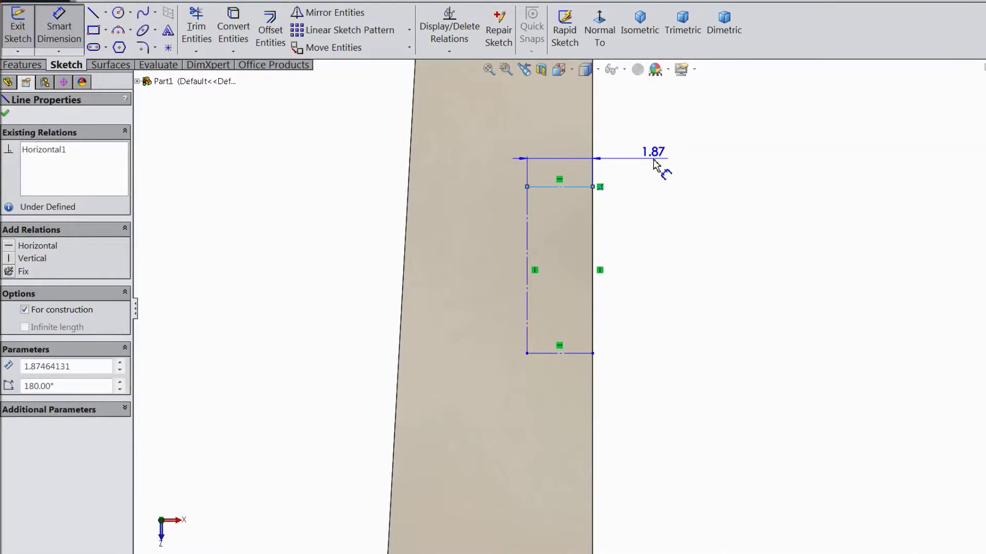
pyautogui.click(655, 163)
pyautogui.write('1.5')
pyautogui.press('Return')
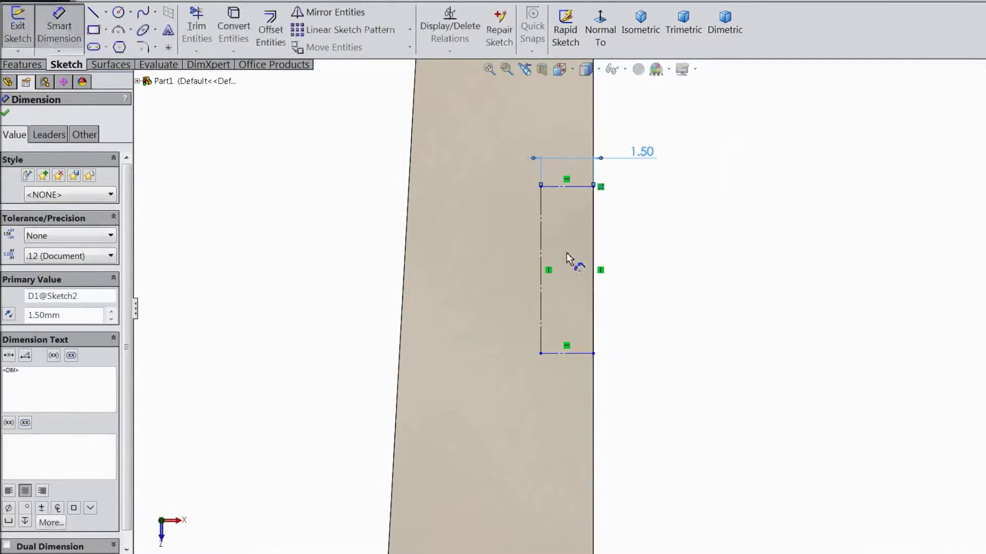
pyautogui.click(541, 272)
pyautogui.click(507, 272)
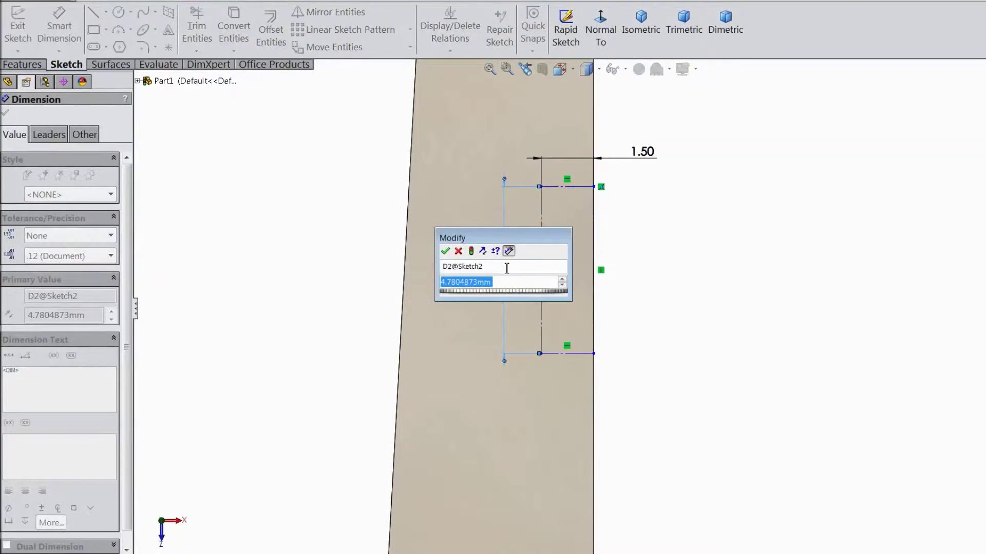
pyautogui.write('3')
pyautogui.click(445, 252)
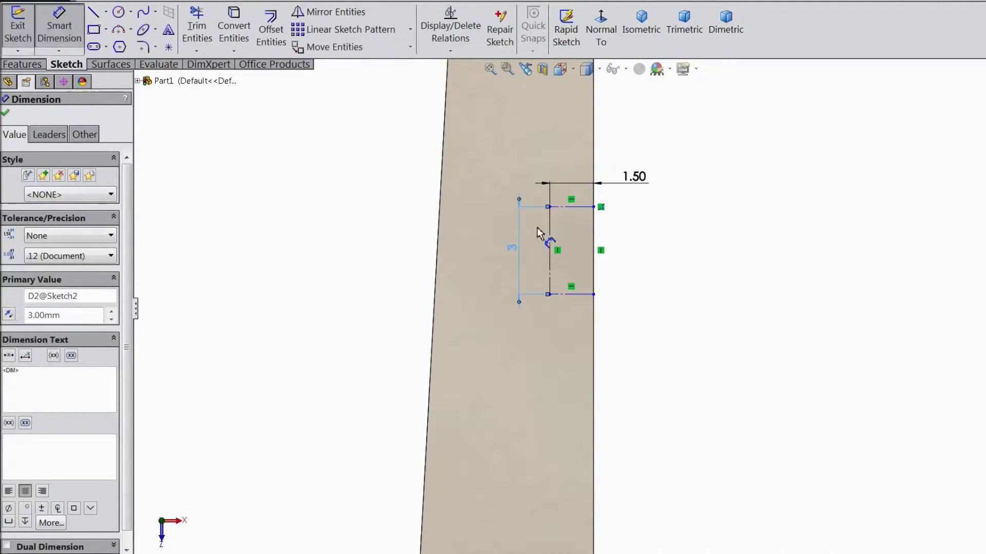
# Step: Place the rectangle 5 below the blade's top edge
pyautogui.click(584, 94)
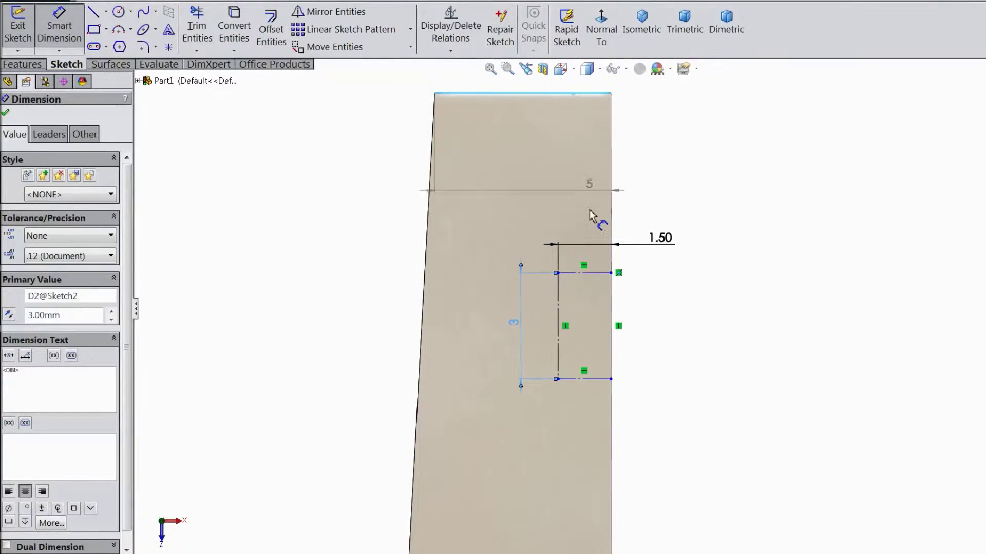
pyautogui.click(585, 272)
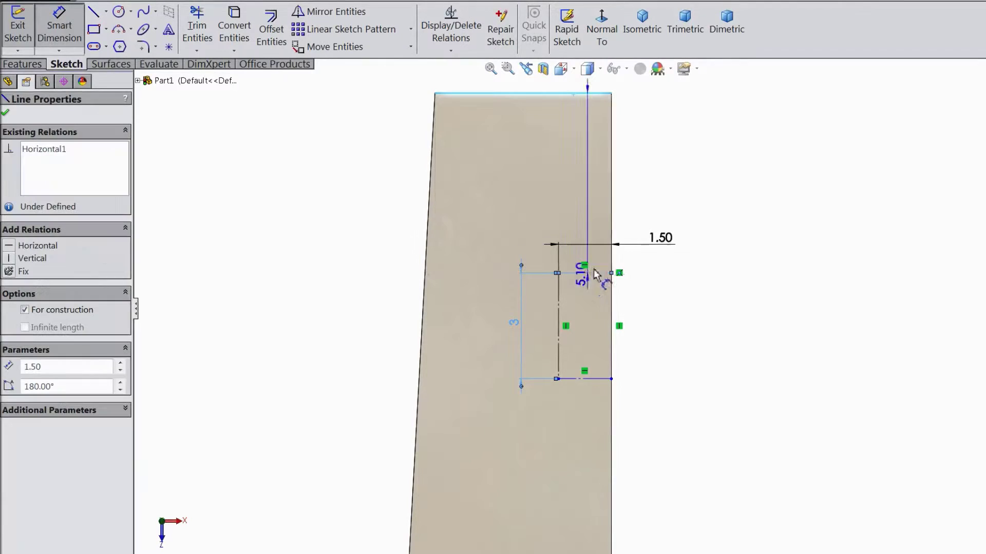
pyautogui.click(725, 224)
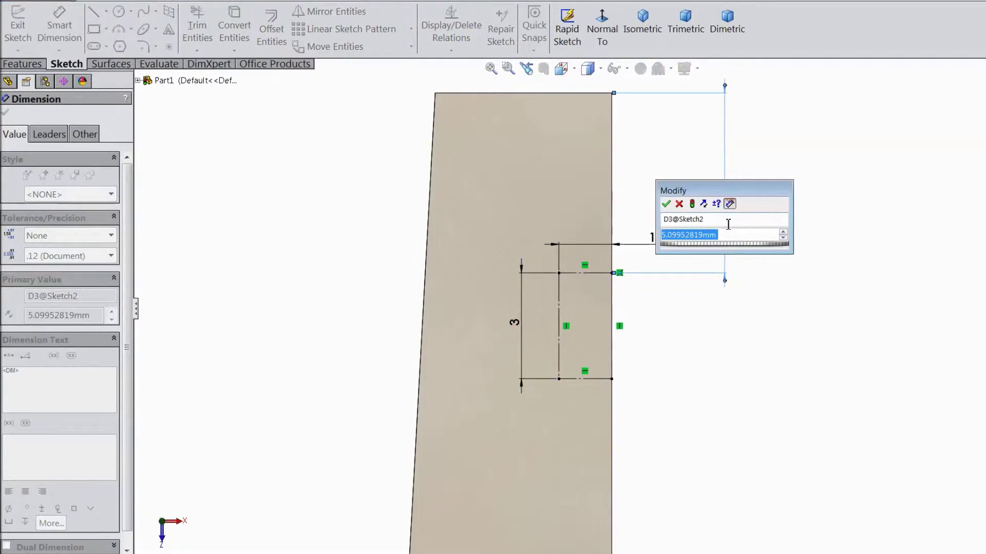
pyautogui.write('5')
pyautogui.click(666, 203)
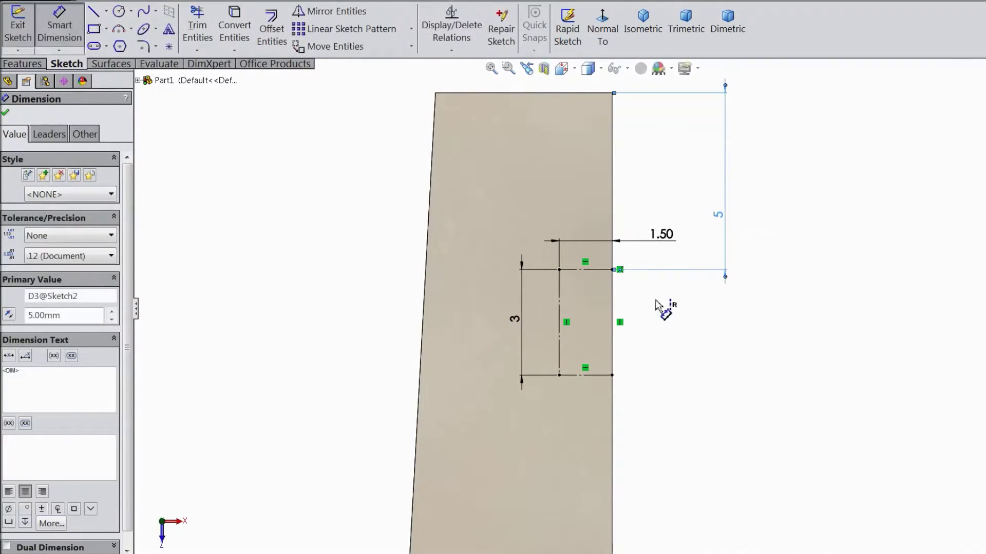
pyautogui.scroll(-3, 597, 357)
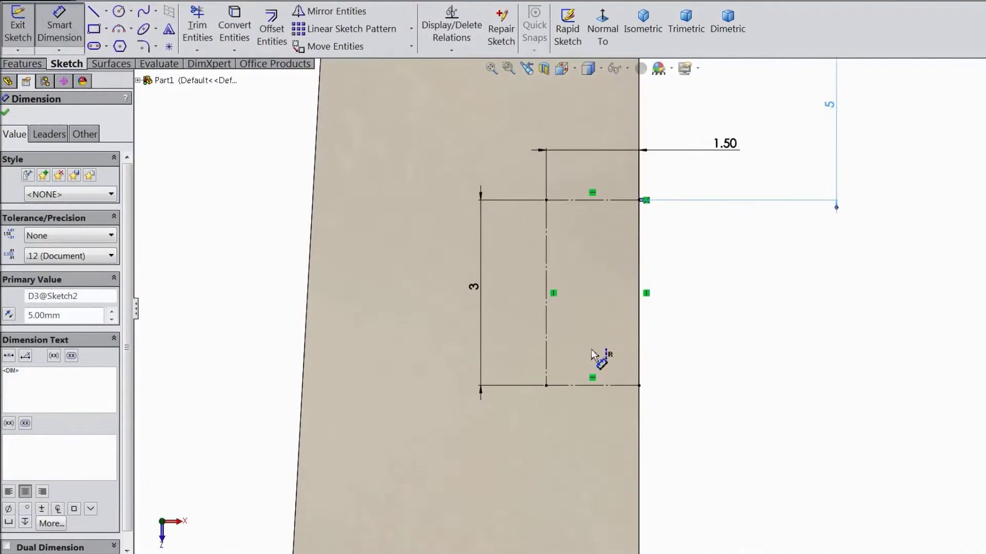
pyautogui.click(94, 11)
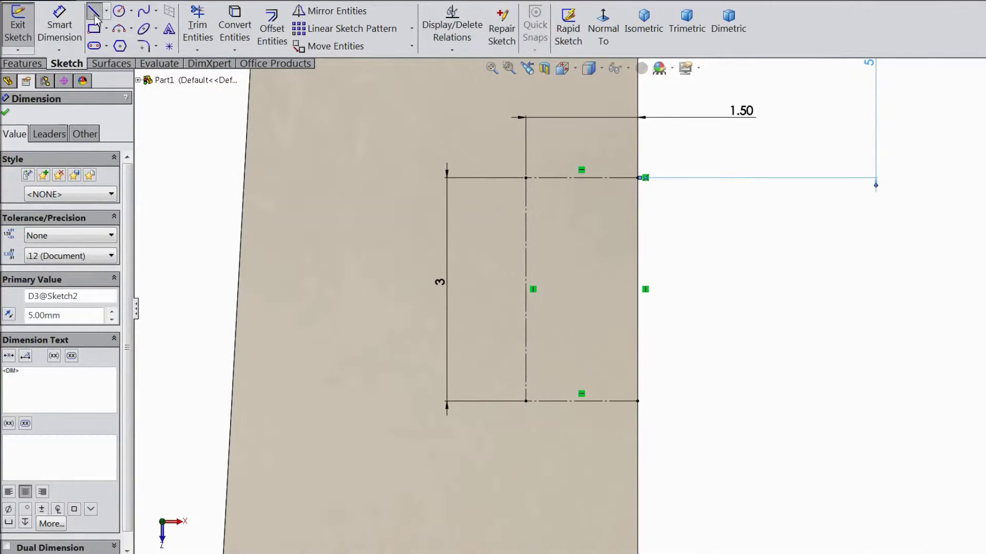
# Step: Draw the S-shaped notch chain of lines and tangent arcs down the rectangle's right side
pyautogui.scroll(-2, 642, 236)
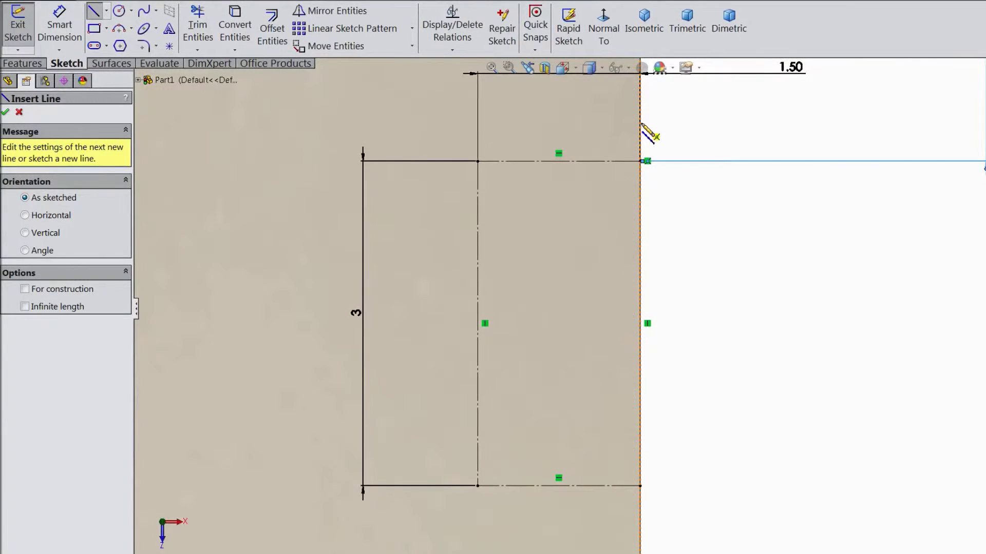
pyautogui.click(641, 123)
pyautogui.click(641, 160)
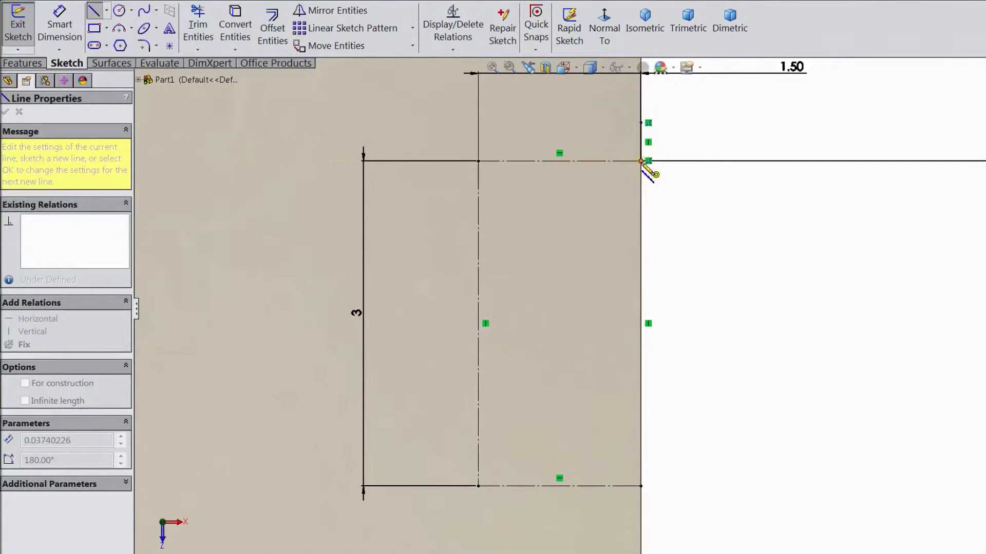
pyautogui.click(606, 196)
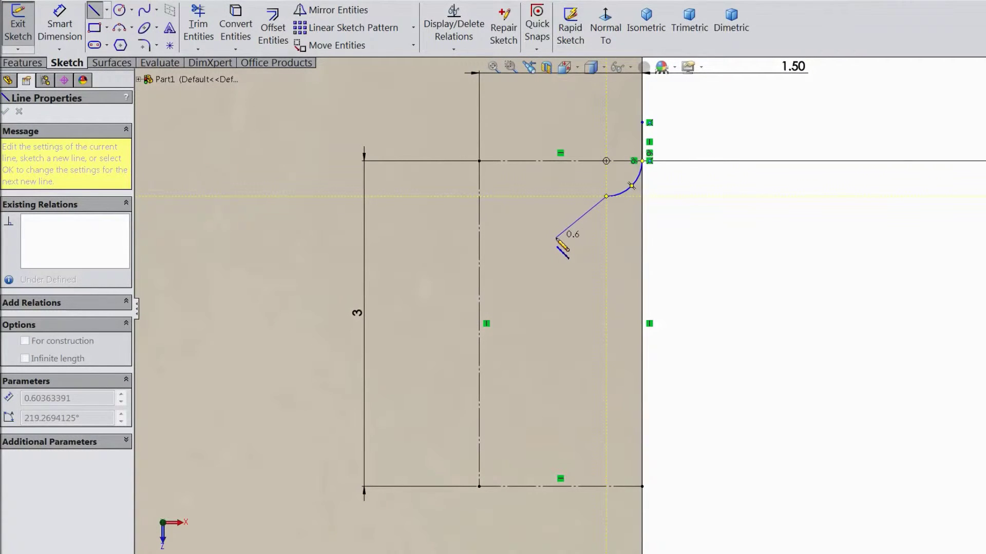
pyautogui.click(556, 239)
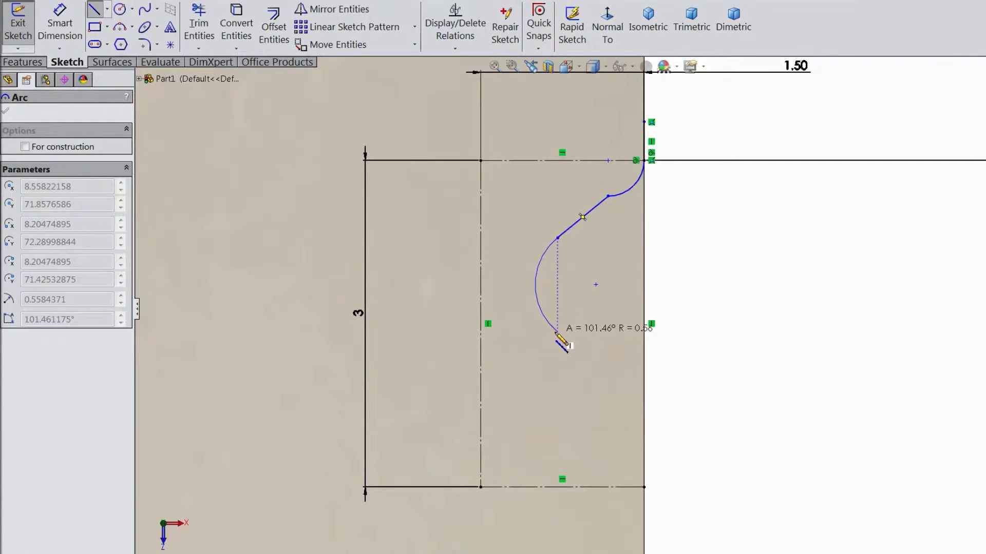
pyautogui.click(557, 334)
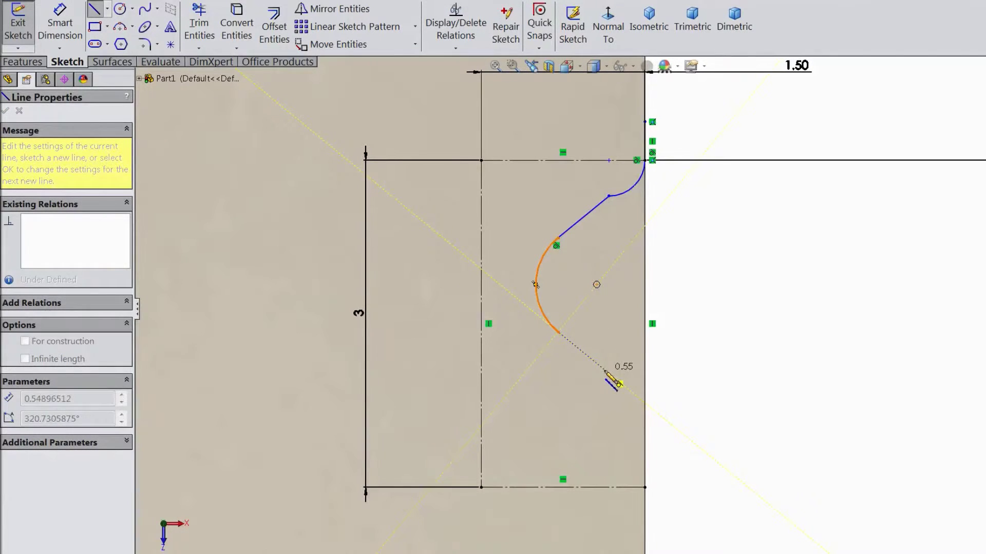
pyautogui.click(609, 374)
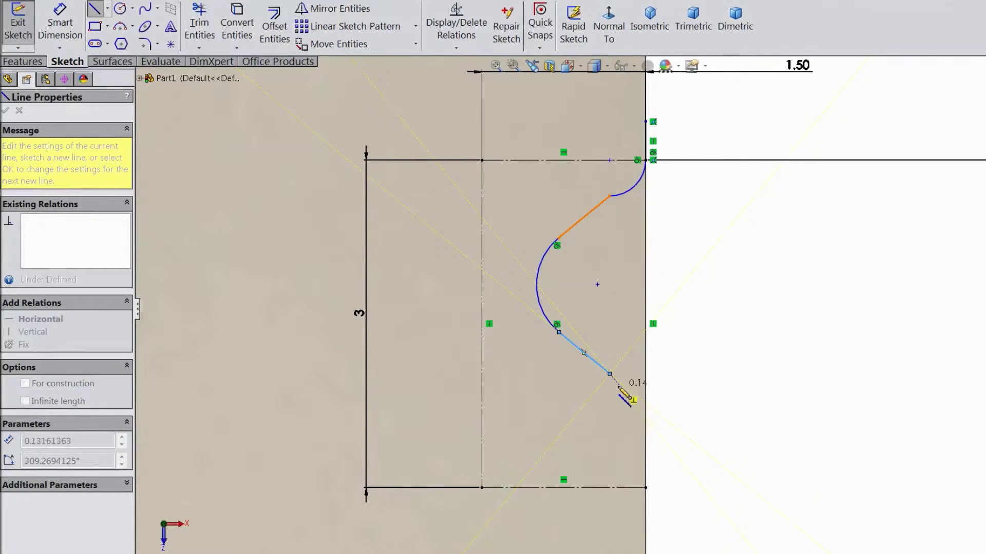
pyautogui.click(647, 487)
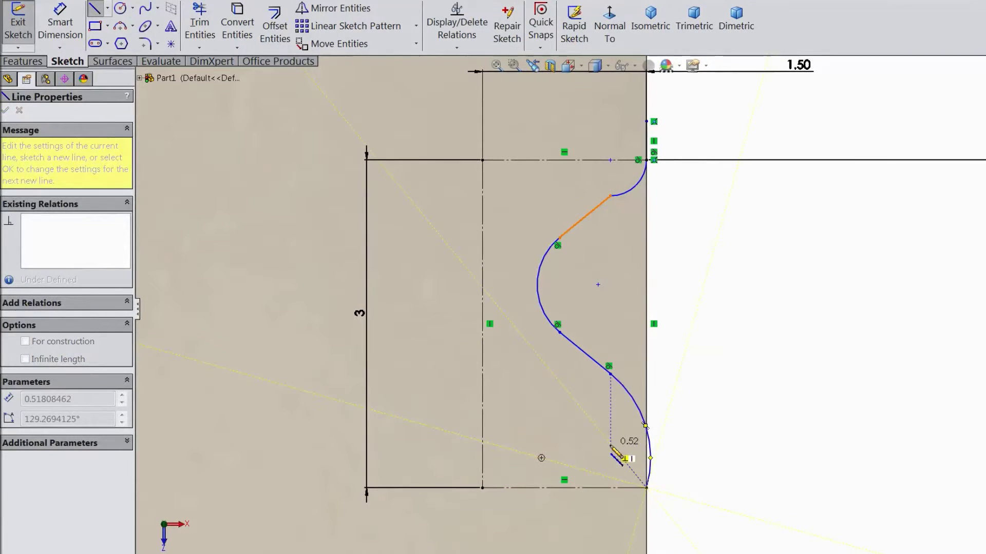
pyautogui.rightClick(675, 394)
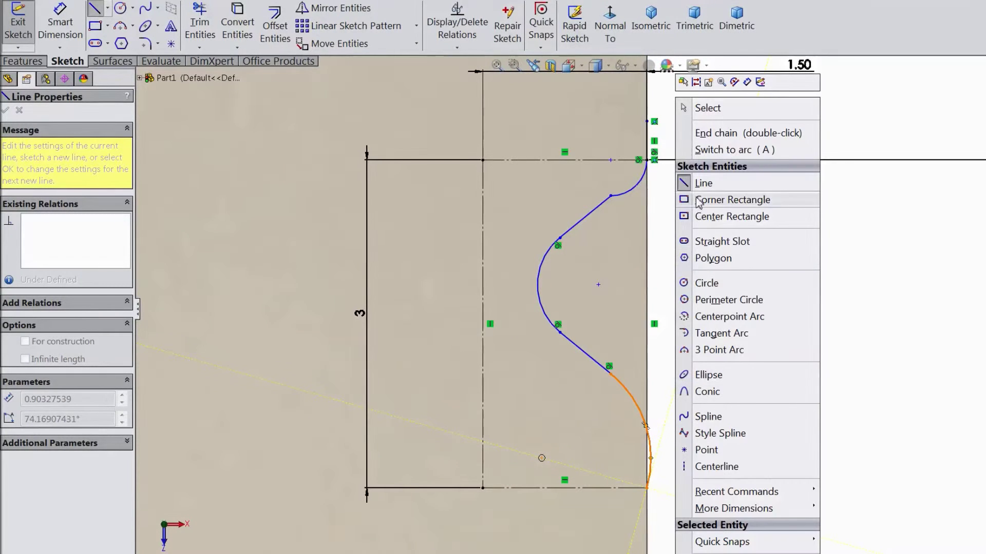
pyautogui.click(690, 183)
# Step: Select the notch's upper and lower slanted lines
pyautogui.scroll(-2, 675, 313)
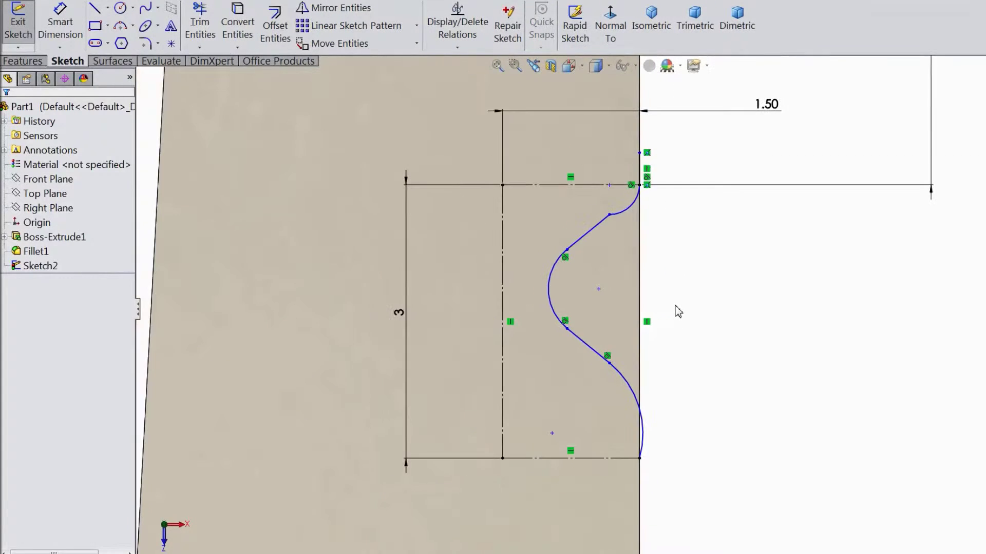
pyautogui.scroll(-1, 623, 159)
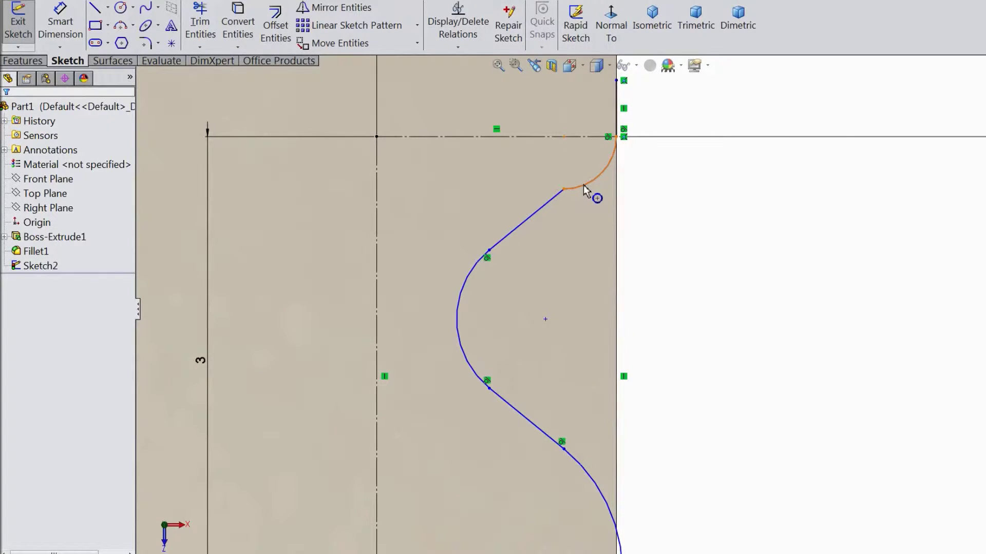
pyautogui.click(535, 221)
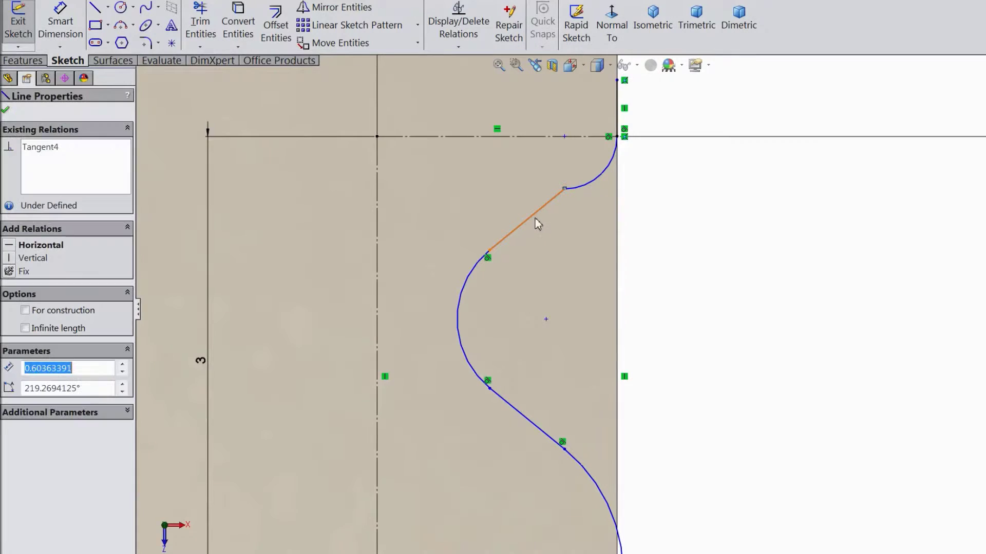
pyautogui.keyDown('ctrl'); pyautogui.click(529, 421); pyautogui.keyUp('ctrl')
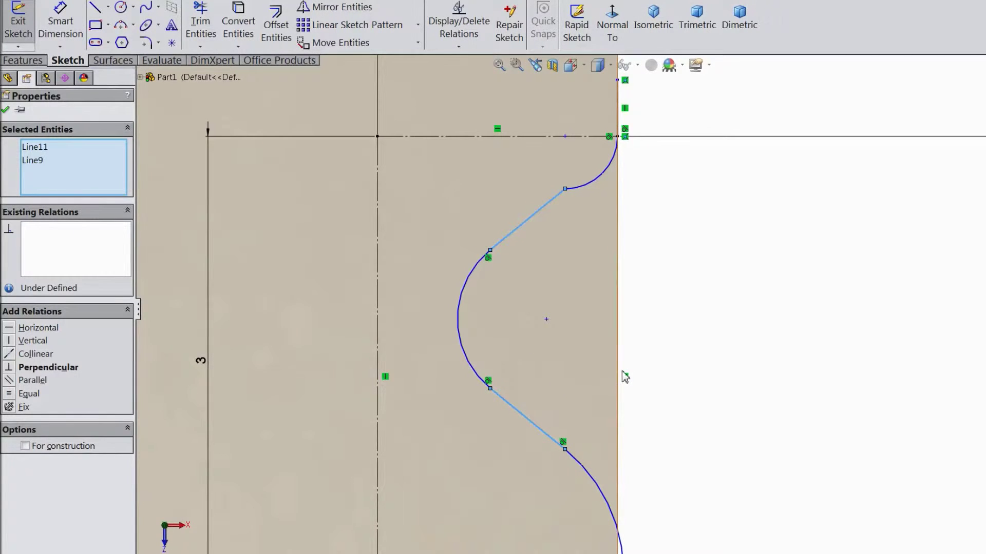
# Step: Make the slanted lines equal and the small upper arc tangent to the upper slanted line
pyautogui.press('e')
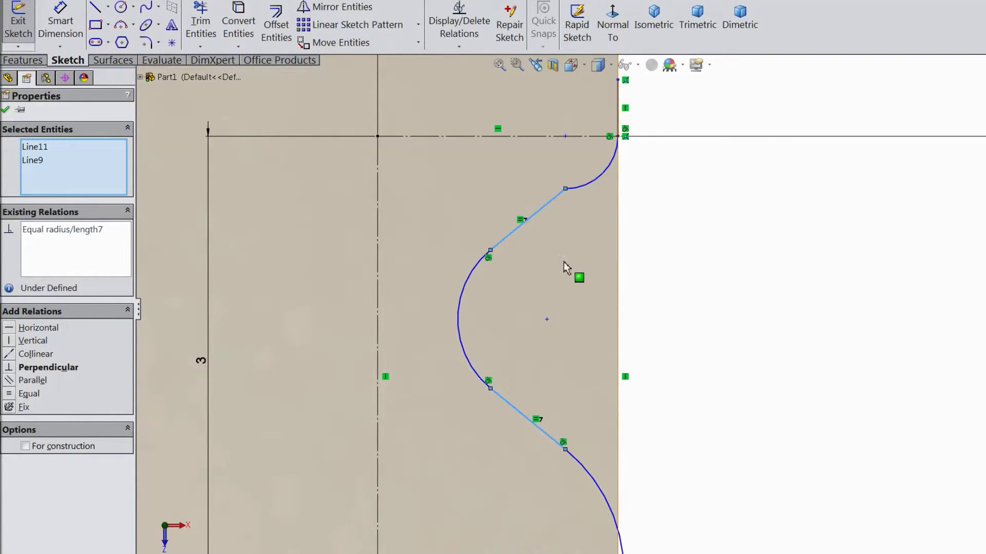
pyautogui.click(588, 188)
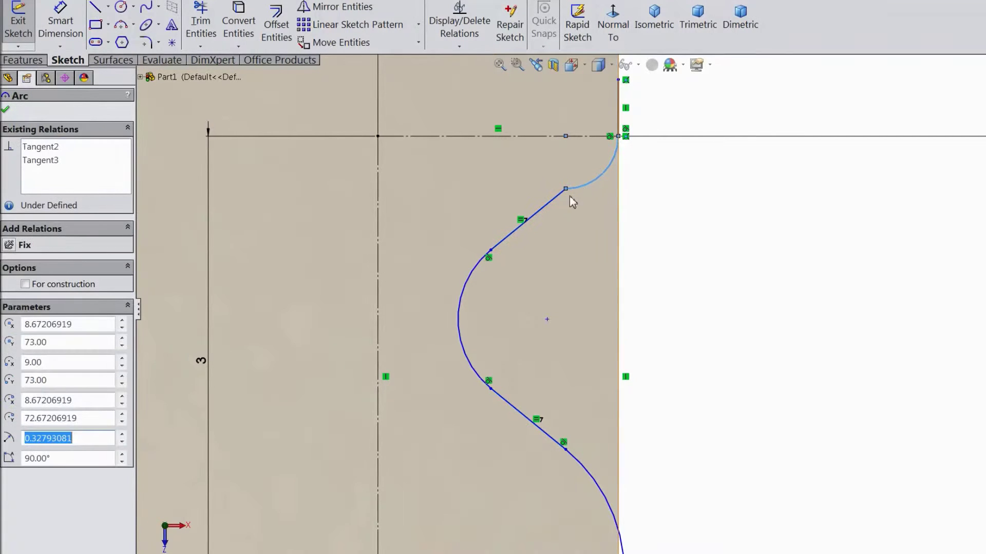
pyautogui.click(544, 208)
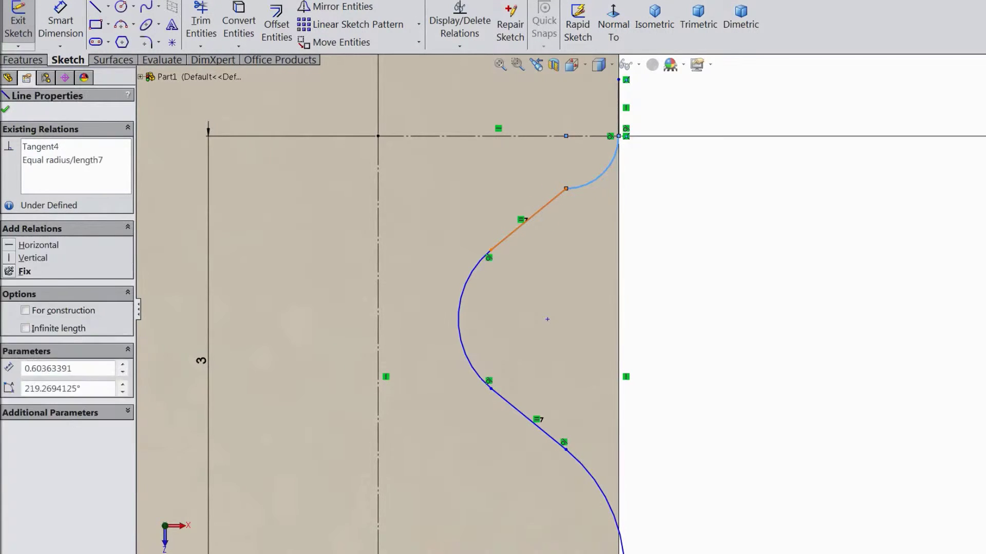
pyautogui.keyDown('ctrl'); pyautogui.click(569, 189); pyautogui.keyUp('ctrl')
pyautogui.press('t')
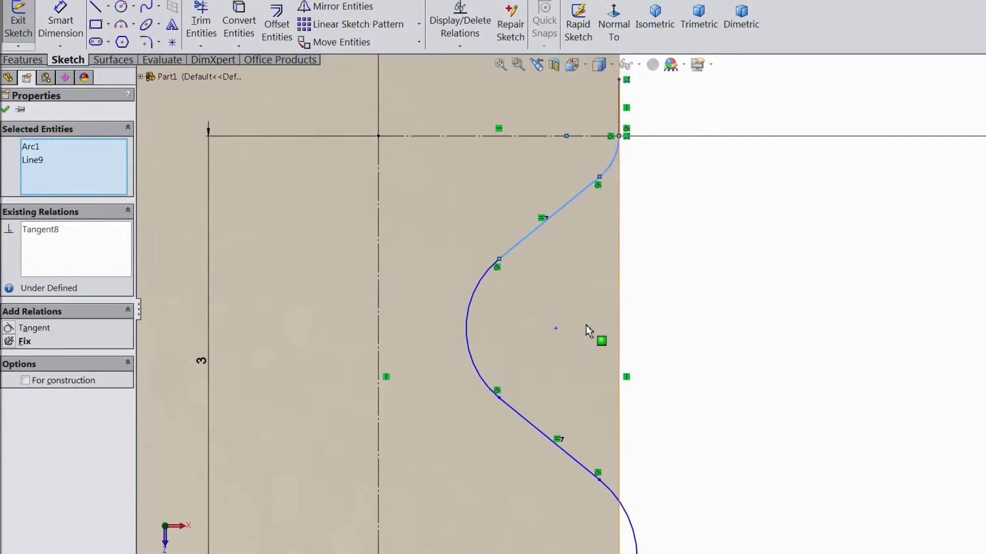
pyautogui.scroll(-3, 611, 493)
pyautogui.scroll(3, 640, 469)
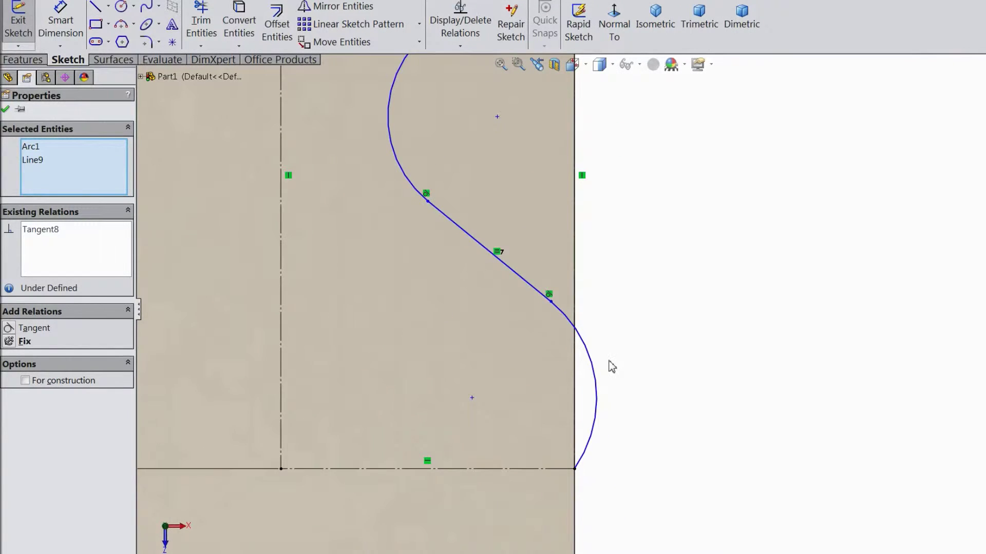
pyautogui.scroll(2, 612, 366)
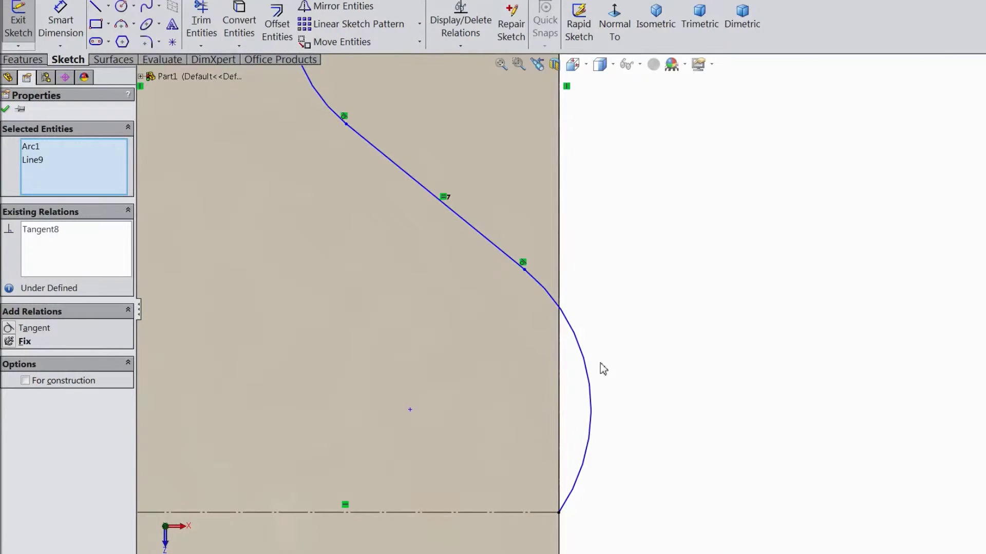
pyautogui.scroll(-3, 602, 368)
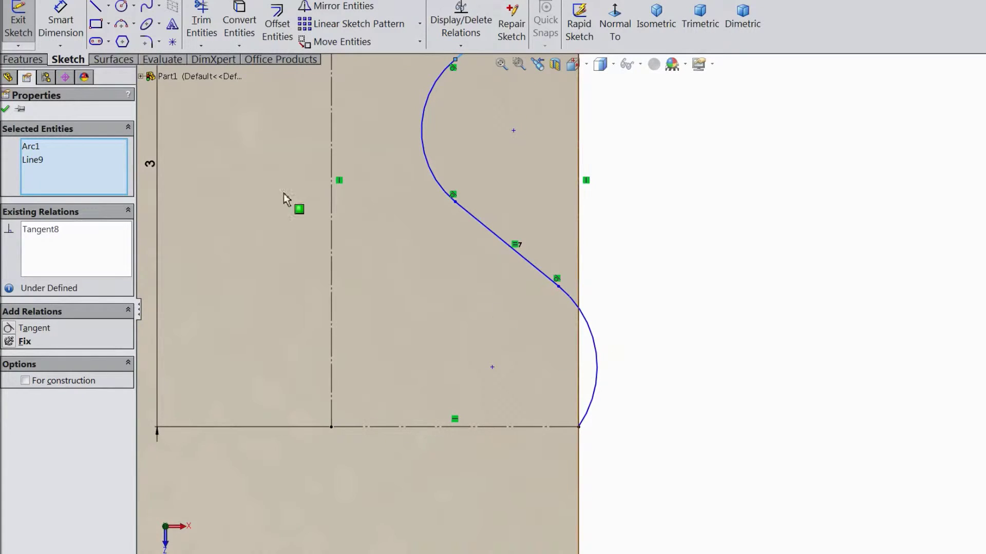
# Step: Draw a short vertical line below the notch's lower arc
pyautogui.click(96, 6)
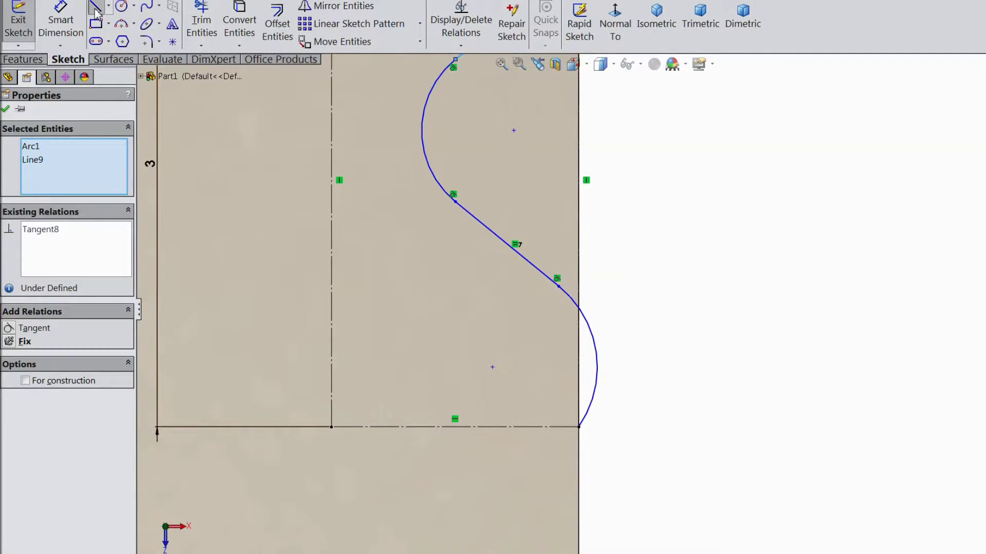
pyautogui.click(580, 427)
pyautogui.click(580, 467)
pyautogui.rightClick(647, 408)
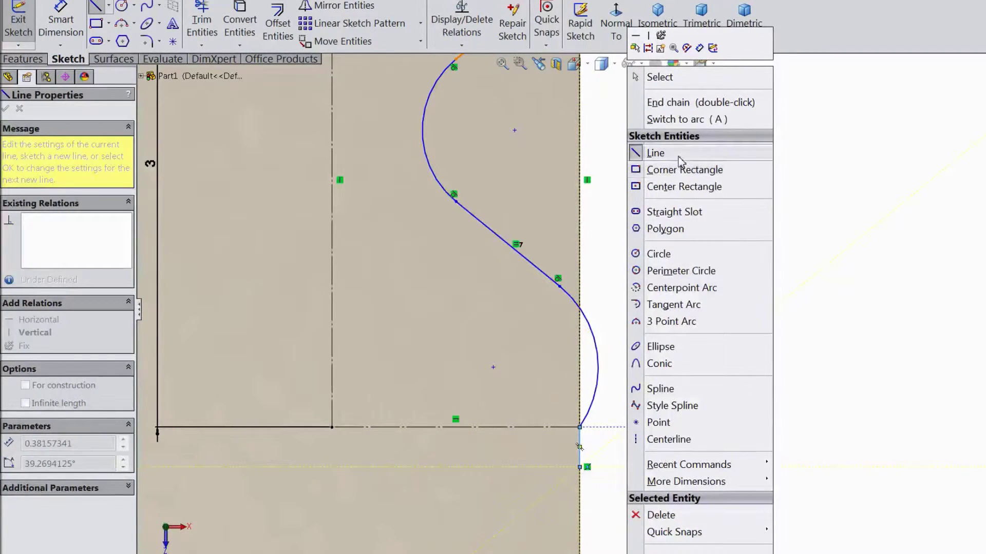
pyautogui.click(663, 153)
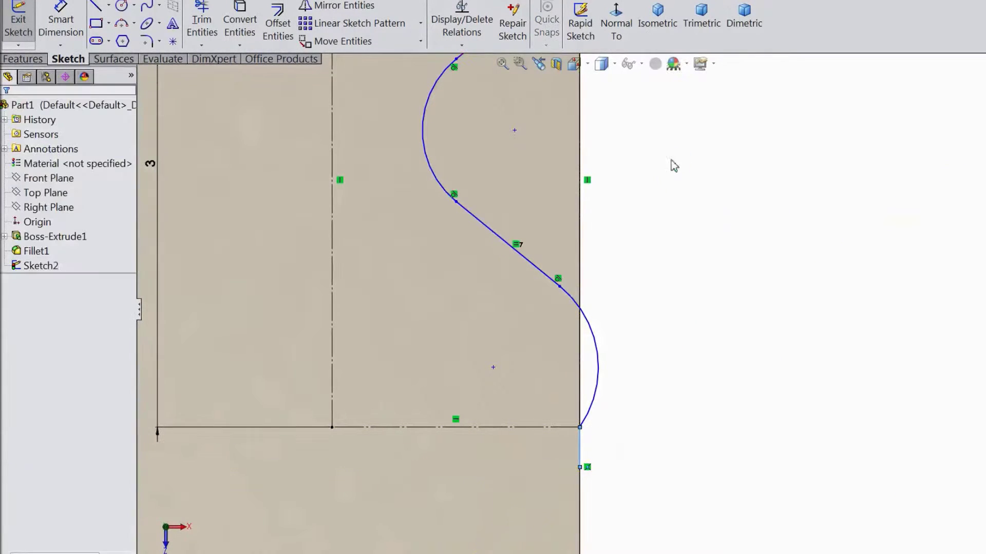
# Step: Make the lower arc tangent to the vertical line and the innermost arc tangent to the centerline
pyautogui.click(584, 450)
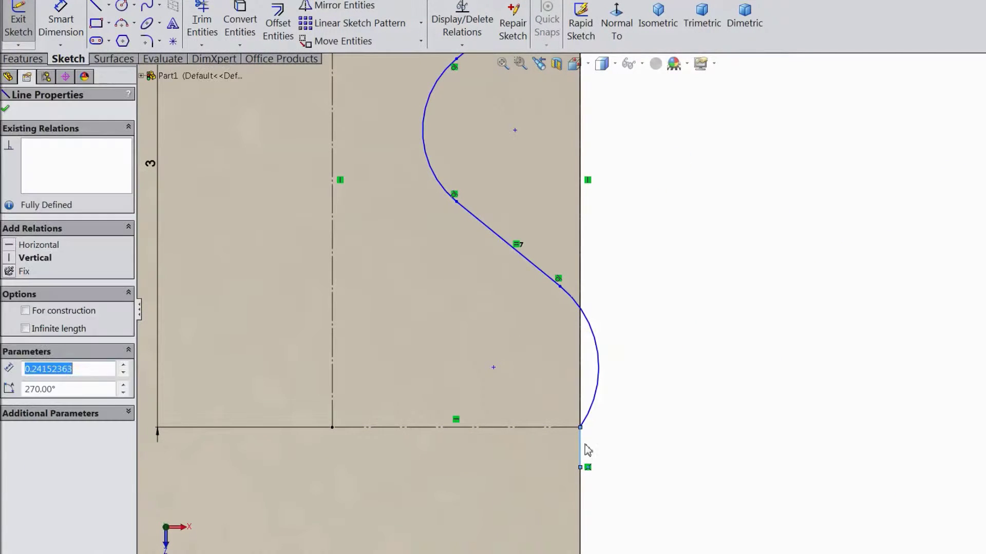
pyautogui.keyDown('ctrl'); pyautogui.click(597, 400); pyautogui.keyUp('ctrl')
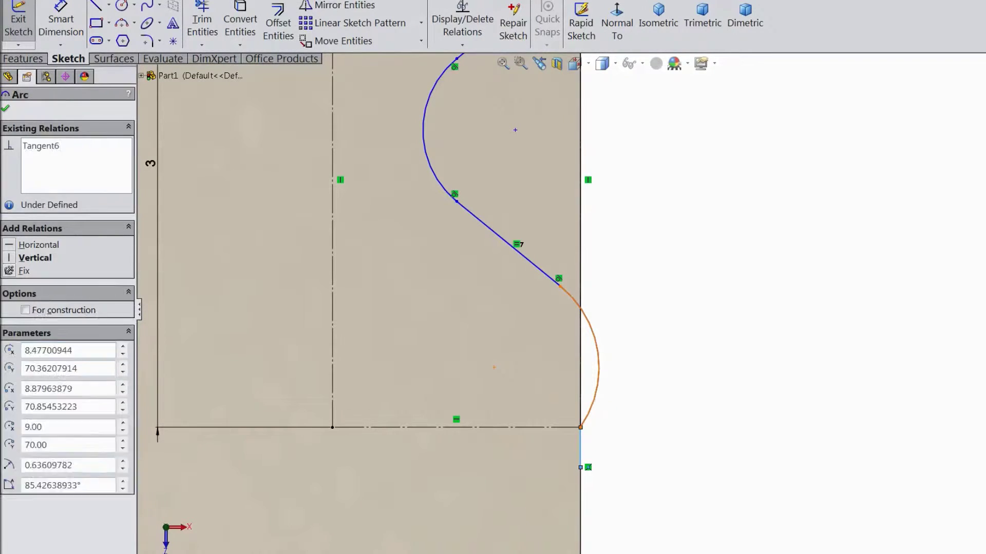
pyautogui.click(625, 358)
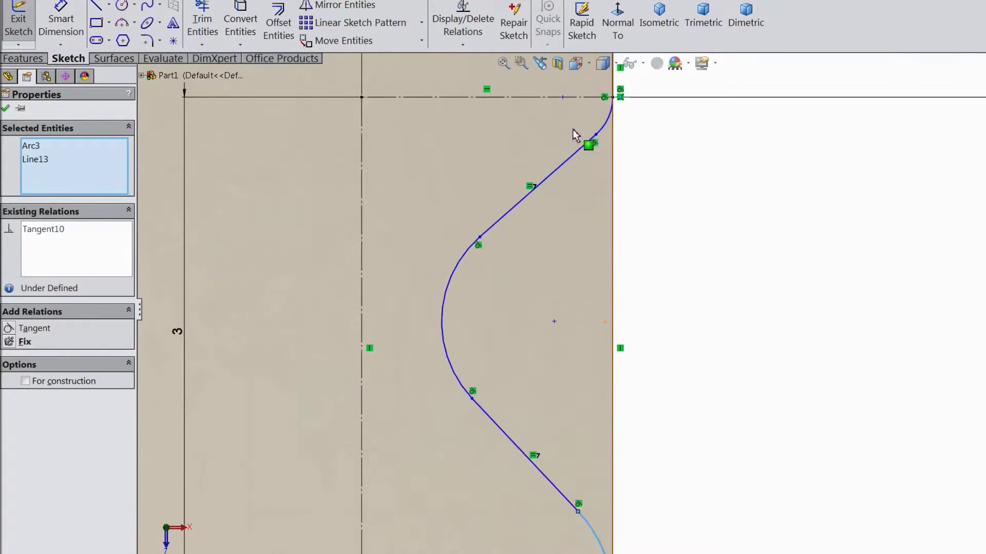
pyautogui.scroll(2, 613, 334)
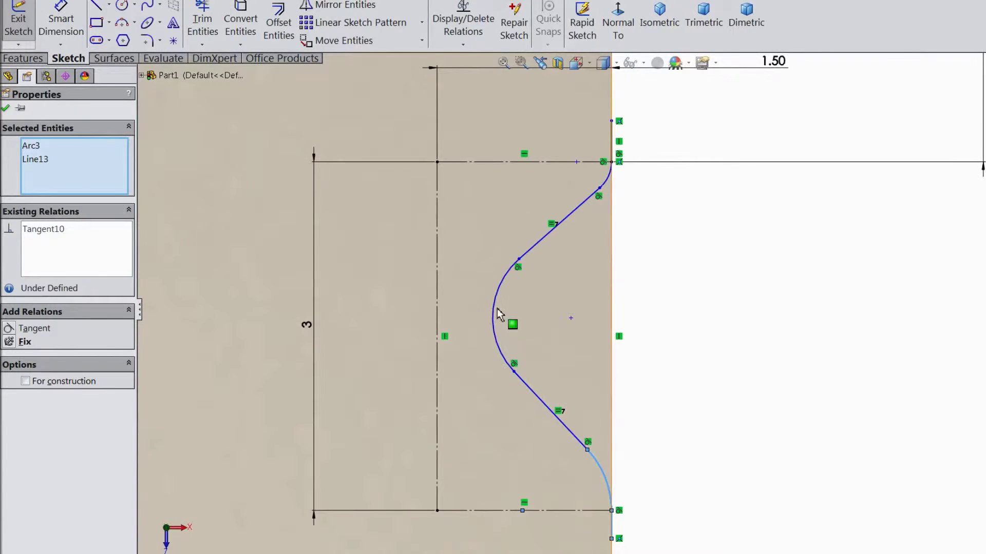
pyautogui.click(492, 311)
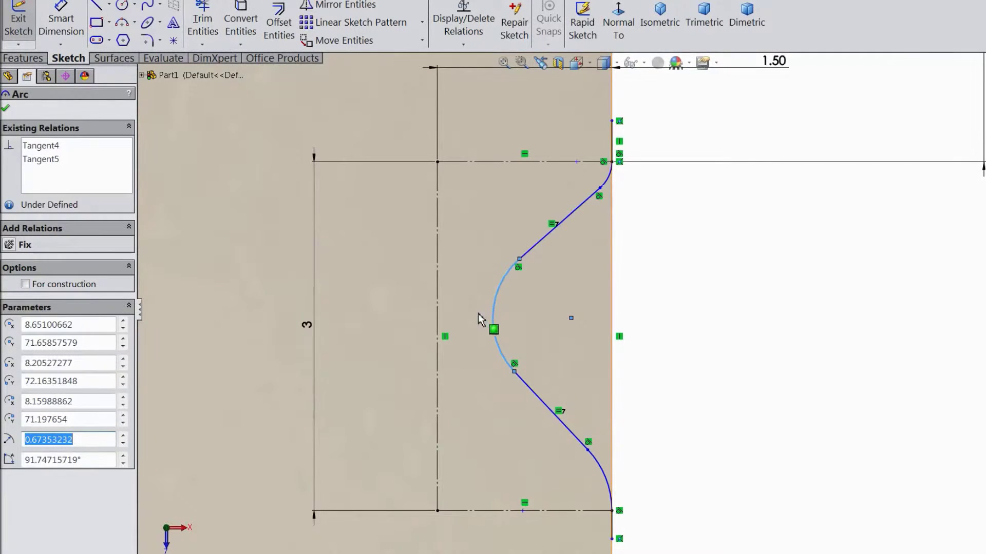
pyautogui.keyDown('ctrl'); pyautogui.click(437, 319); pyautogui.keyUp('ctrl')
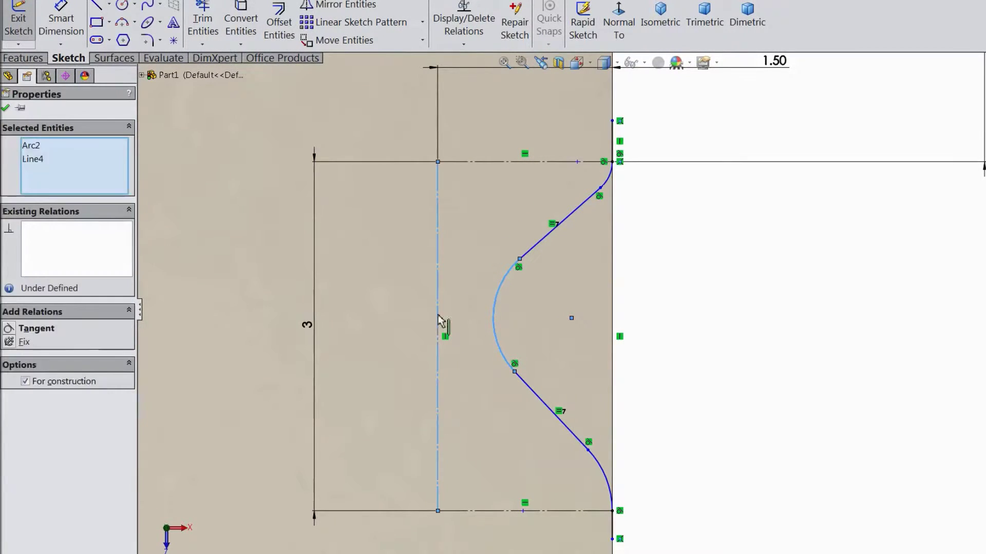
pyautogui.click(473, 272)
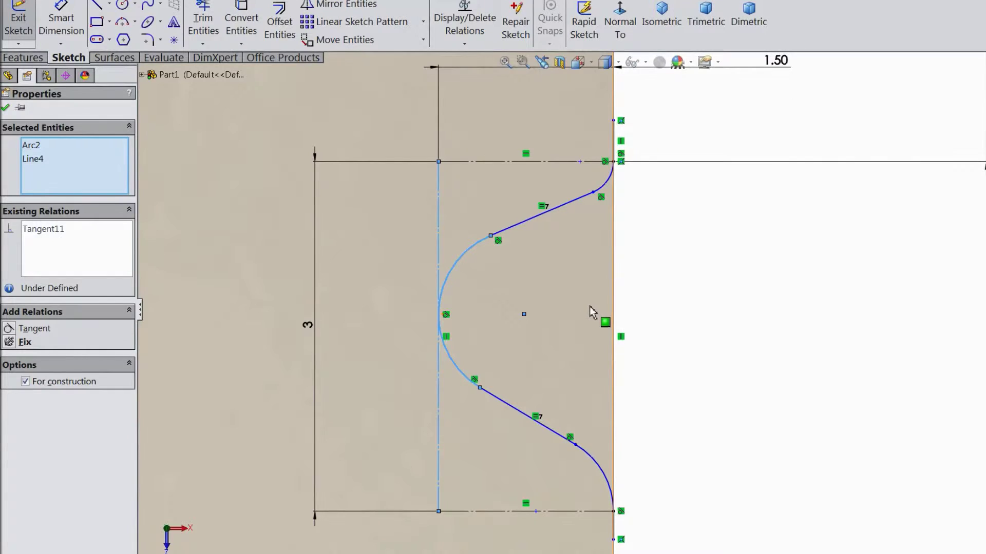
# Step: Give the notch's innermost arc an R0.5 radius dimension
pyautogui.click(61, 21)
pyautogui.click(462, 268)
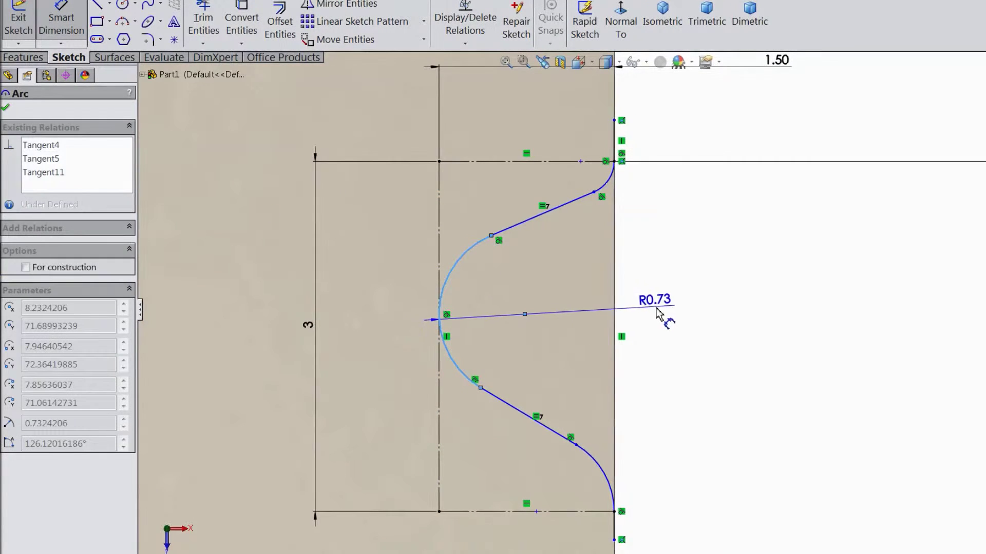
pyautogui.click(667, 310)
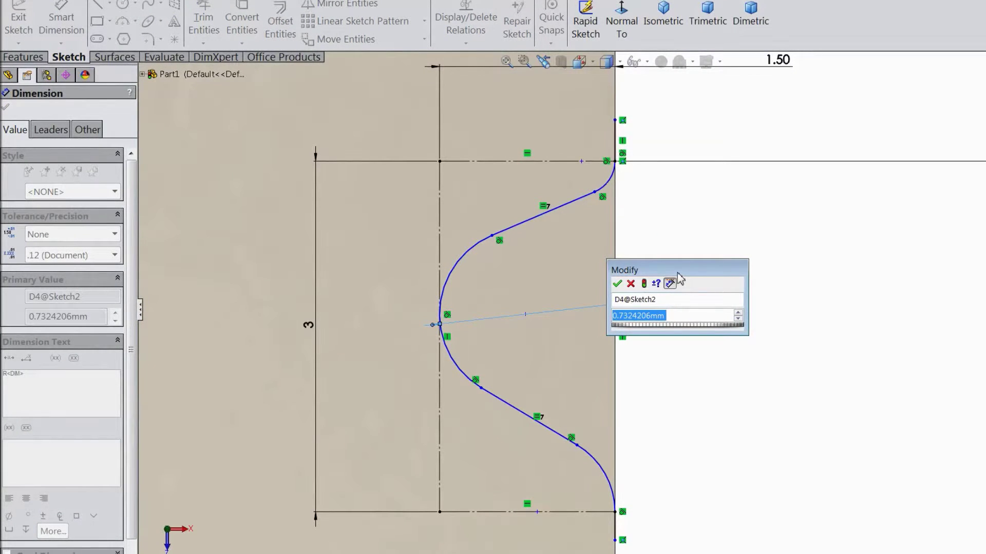
pyautogui.write('0.5')
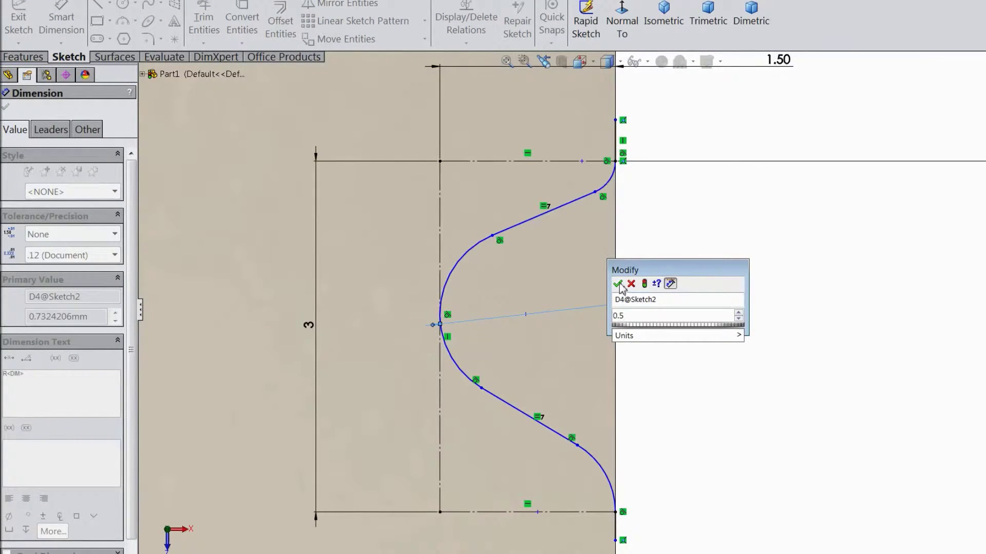
pyautogui.click(618, 285)
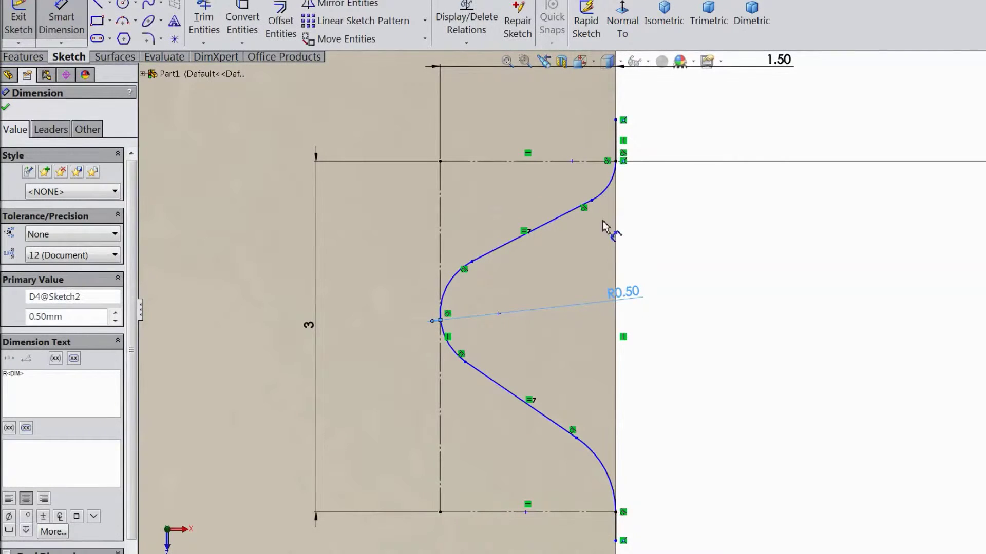
pyautogui.click(5, 109)
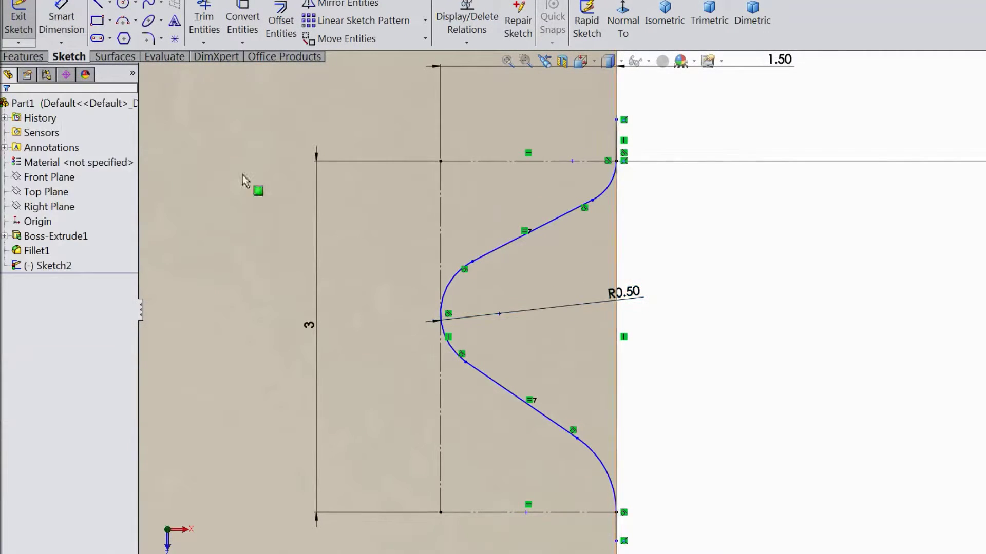
pyautogui.click(607, 189)
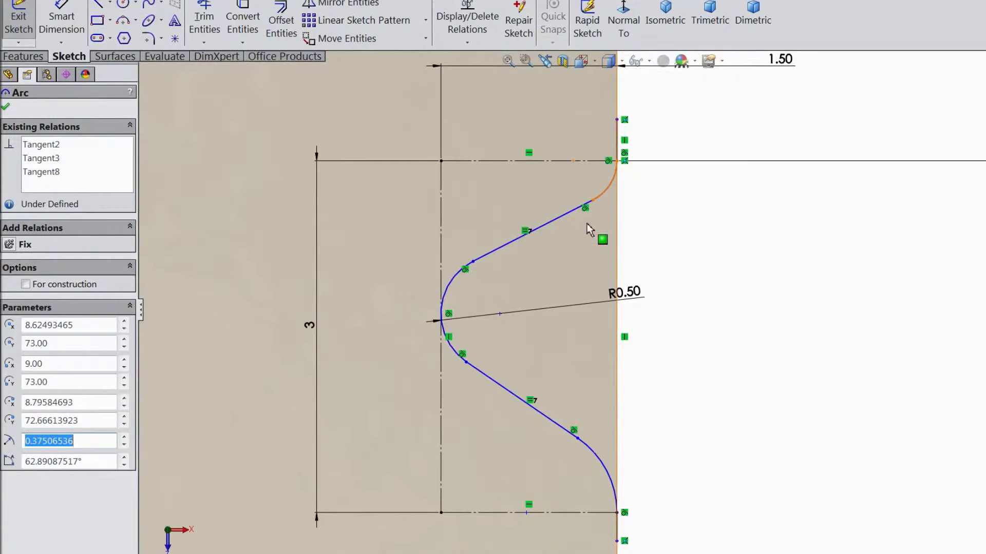
# Step: Make the three notch arcs equal in radius
pyautogui.keyDown('ctrl'); pyautogui.click(457, 286); pyautogui.keyUp('ctrl')
pyautogui.keyDown('ctrl'); pyautogui.click(611, 478); pyautogui.keyUp('ctrl')
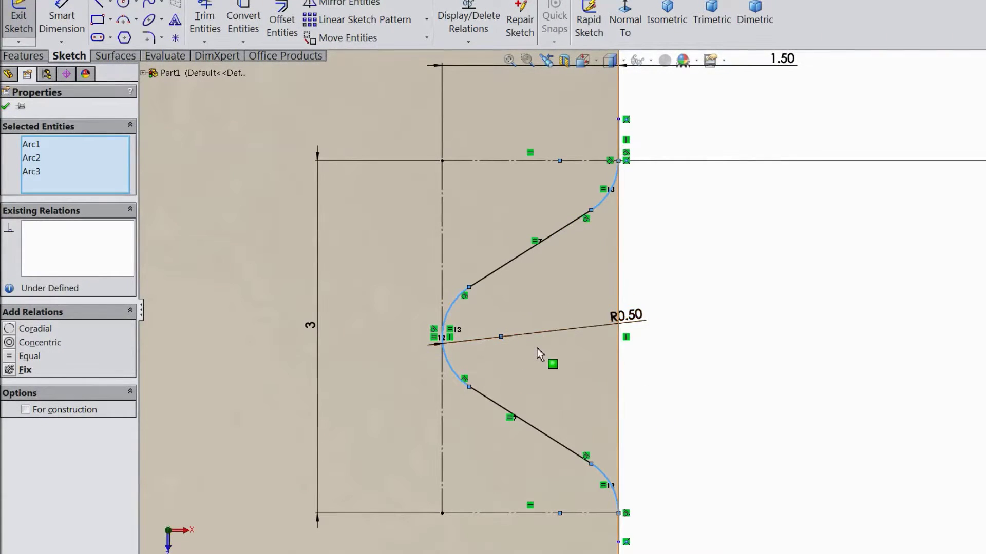
pyautogui.click(6, 108)
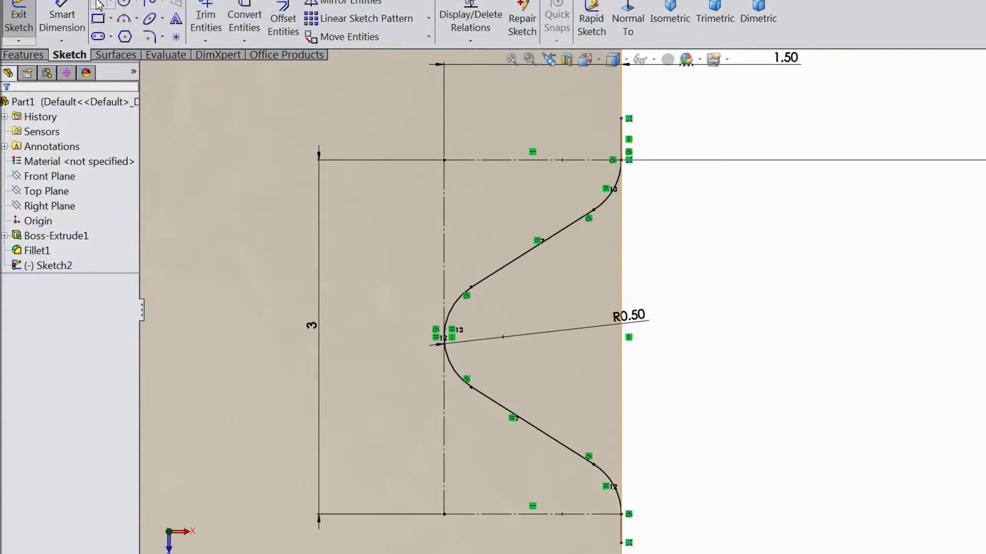
# Step: Draw a vertical line along the blade edge closing the notch profile
pyautogui.click(99, 5)
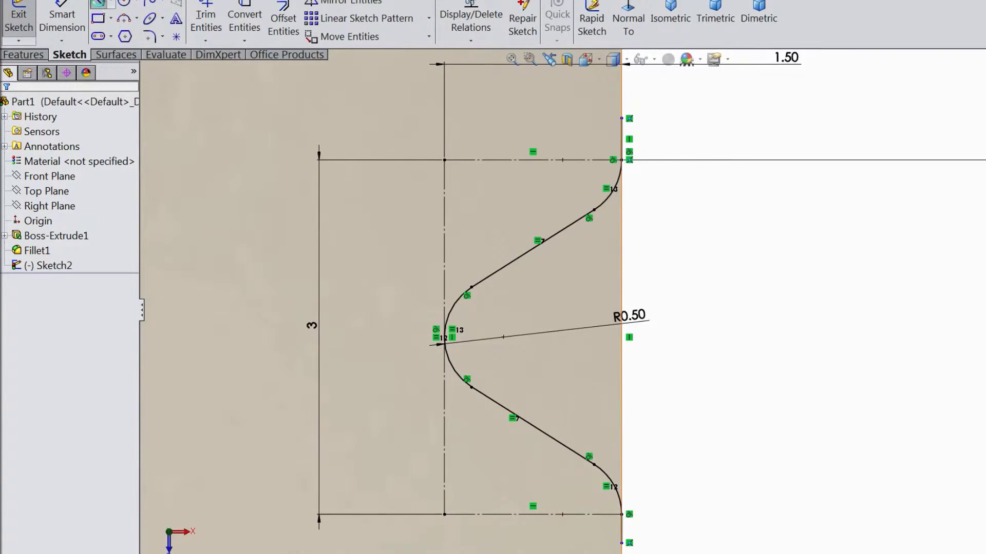
pyautogui.click(622, 514)
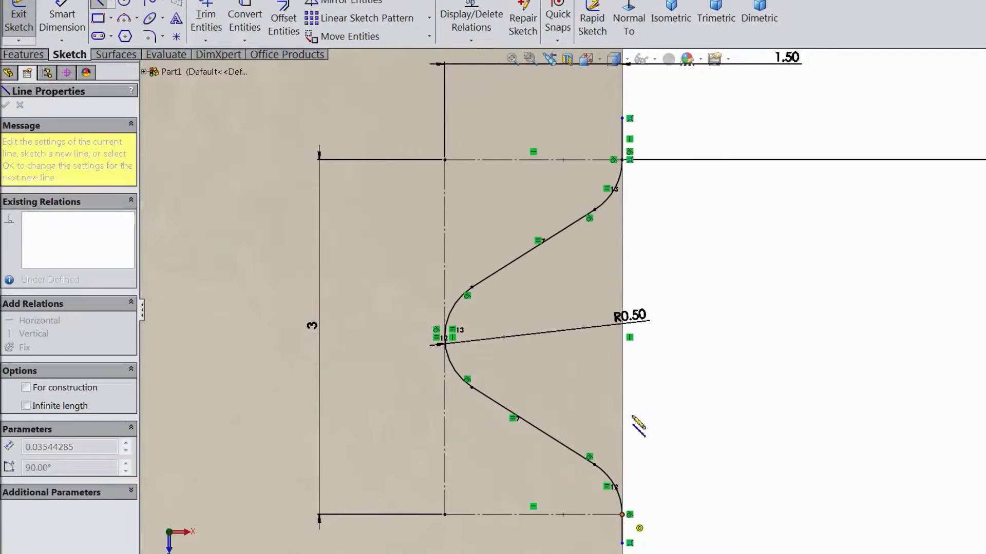
pyautogui.click(623, 160)
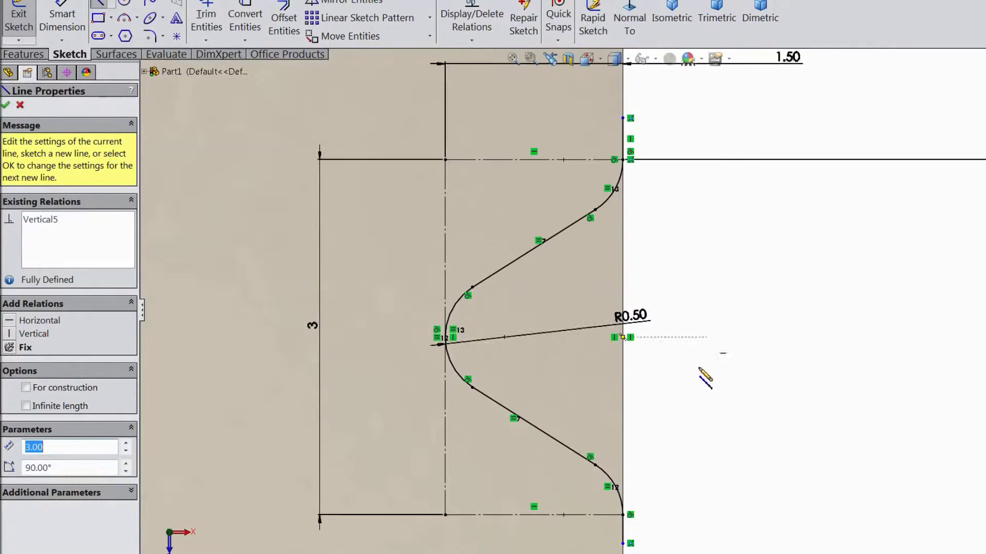
pyautogui.scroll(-5, 627, 529)
pyautogui.scroll(5, 652, 442)
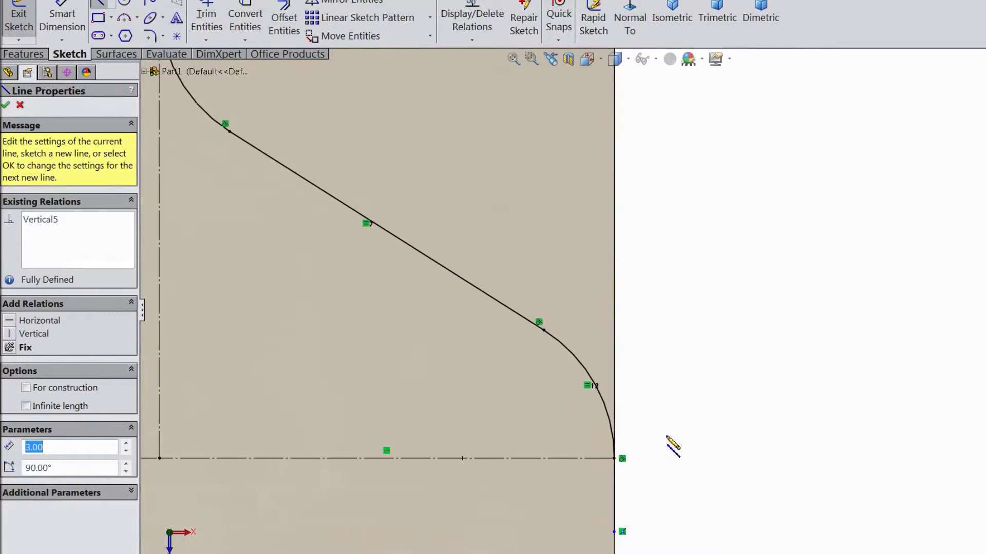
pyautogui.rightClick(699, 368)
pyautogui.click(735, 176)
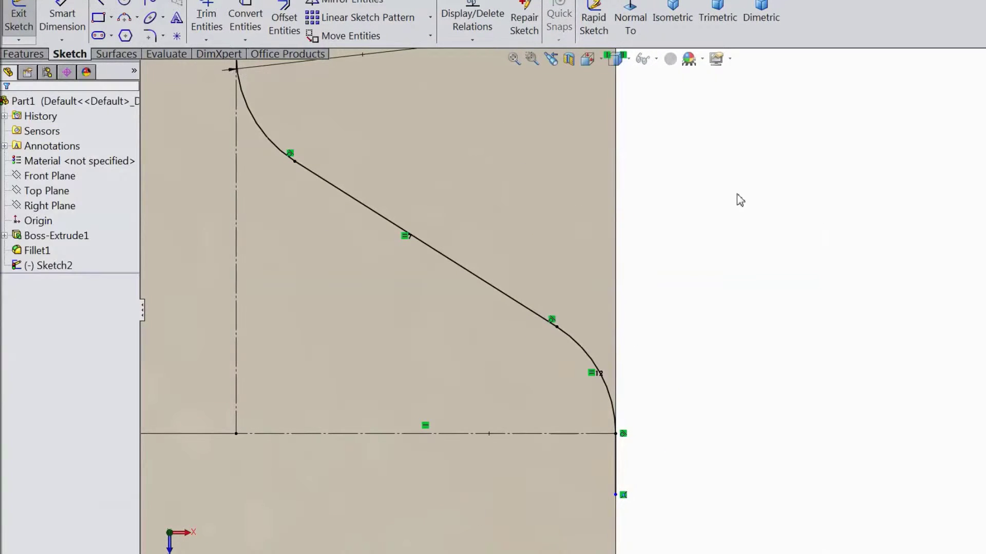
pyautogui.scroll(5, 752, 378)
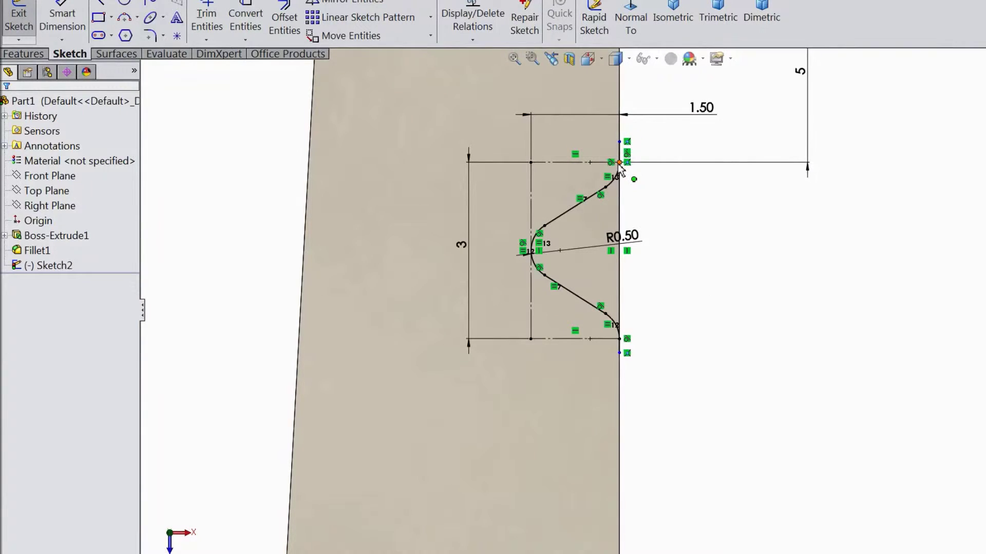
pyautogui.scroll(-2, 621, 169)
pyautogui.click(90, 102)
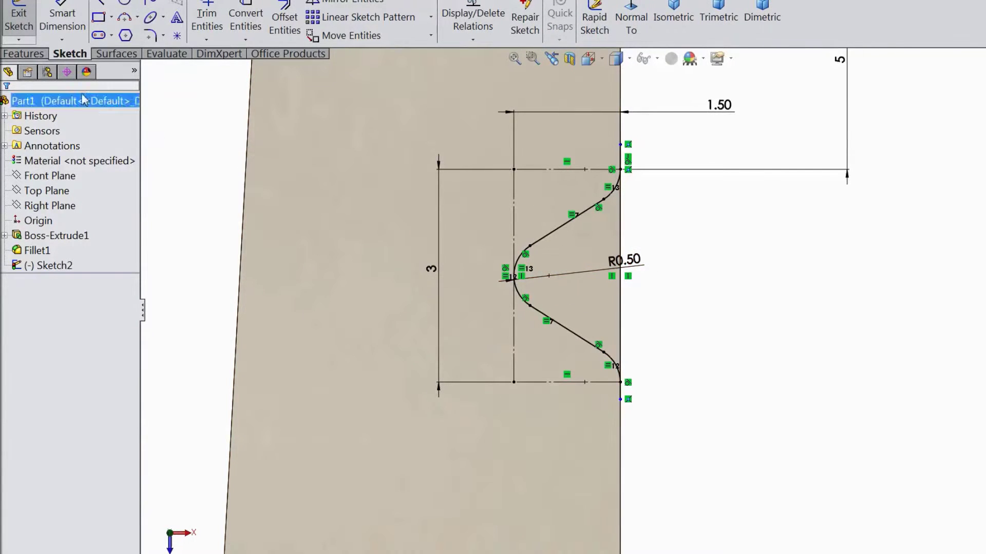
# Step: Extruded-cut the notch profile Through All the blade, then orbit to inspect it
pyautogui.click(24, 53)
pyautogui.click(239, 23)
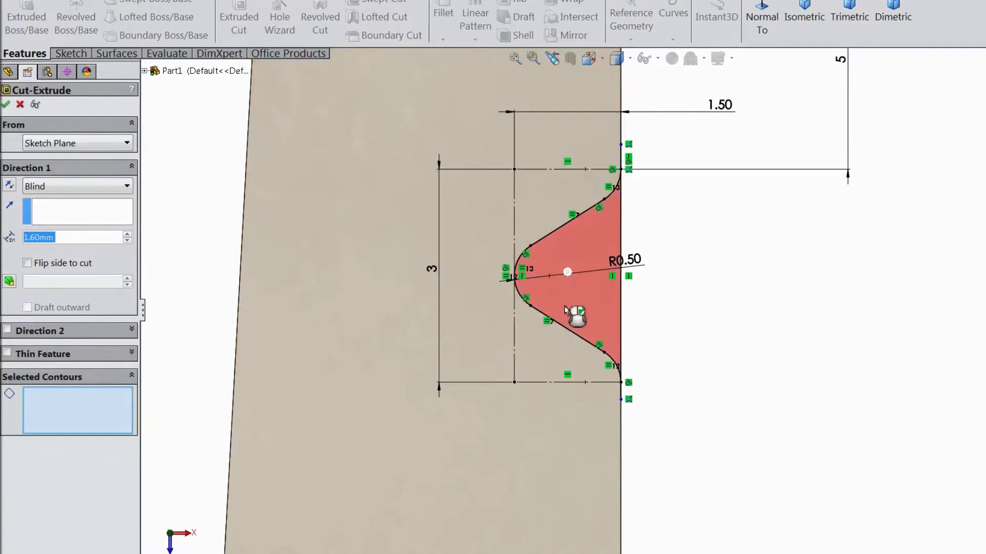
pyautogui.click(567, 314)
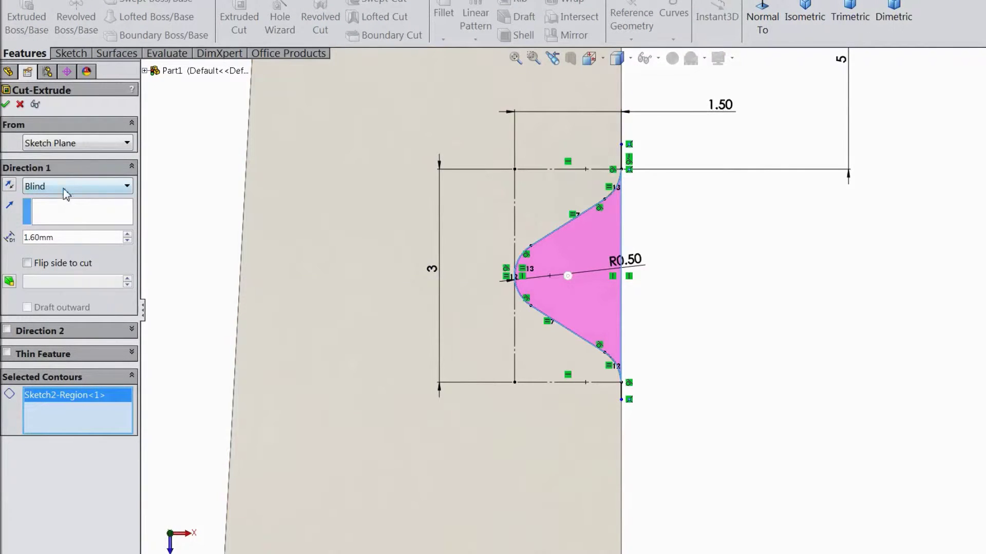
pyautogui.click(64, 190)
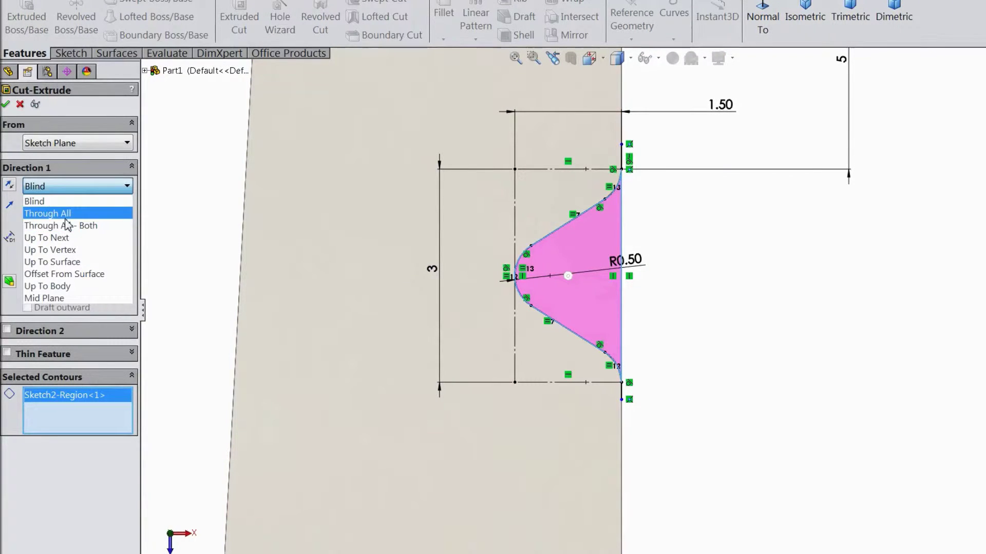
pyautogui.click(51, 214)
pyautogui.click(6, 104)
pyautogui.scroll(2, 702, 365)
pyautogui.moveTo(723, 391)
pyautogui.mouseDown(button='middle')
pyautogui.moveTo(715, 323)
pyautogui.moveTo(733, 390)
pyautogui.mouseUp(button='middle')
pyautogui.click(733, 401)
pyautogui.scroll(-2, 716, 422)
pyautogui.moveTo(715, 422); pyautogui.dragTo(708, 407, button='middle')
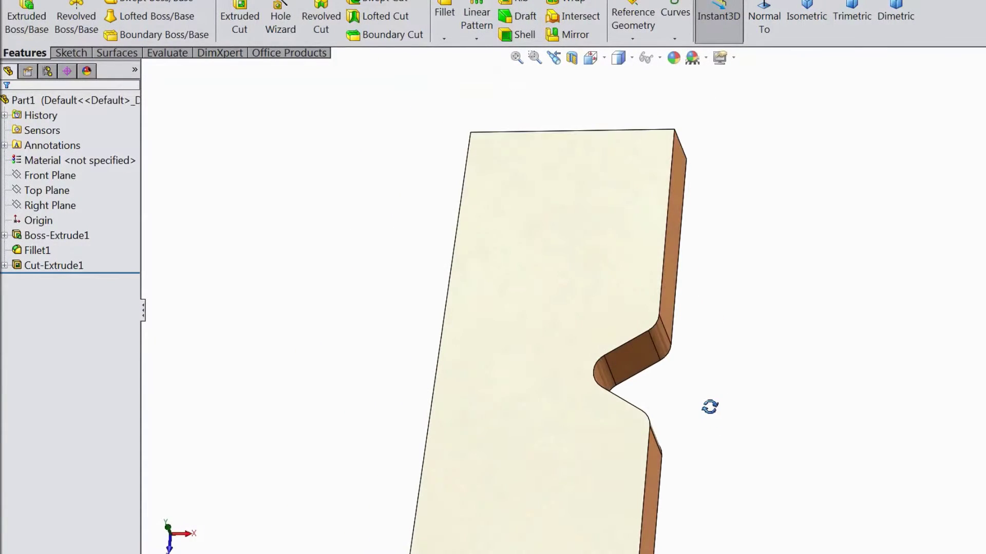
# Step: Start a linear pattern along the blade's long edge with 3 mm spacing
pyautogui.click(474, 26)
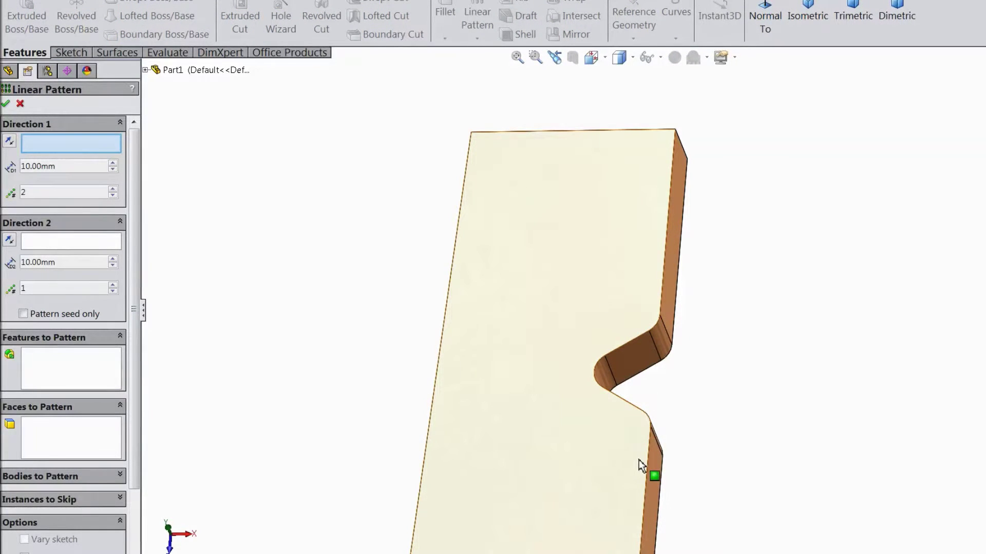
pyautogui.click(652, 465)
pyautogui.scroll(3, 645, 467)
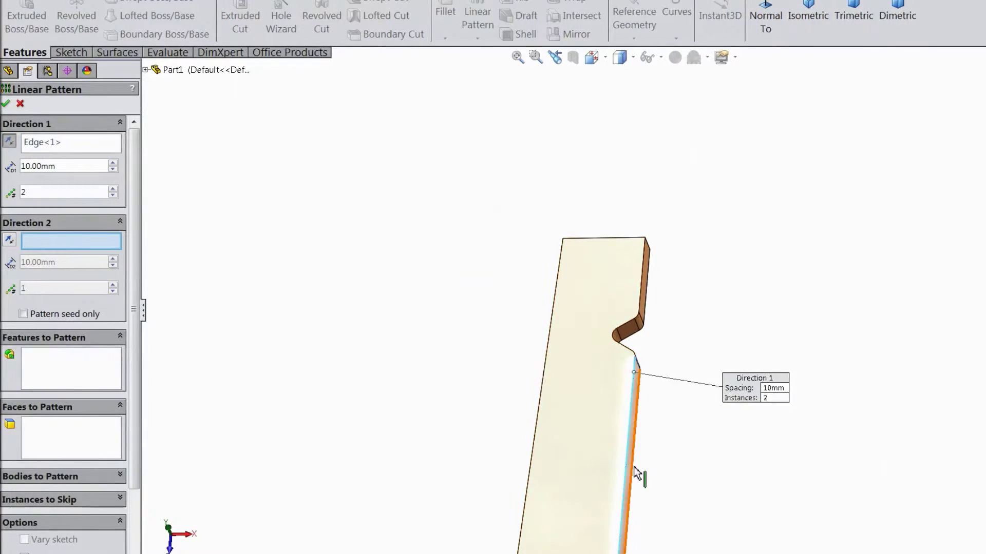
pyautogui.scroll(-3, 636, 472)
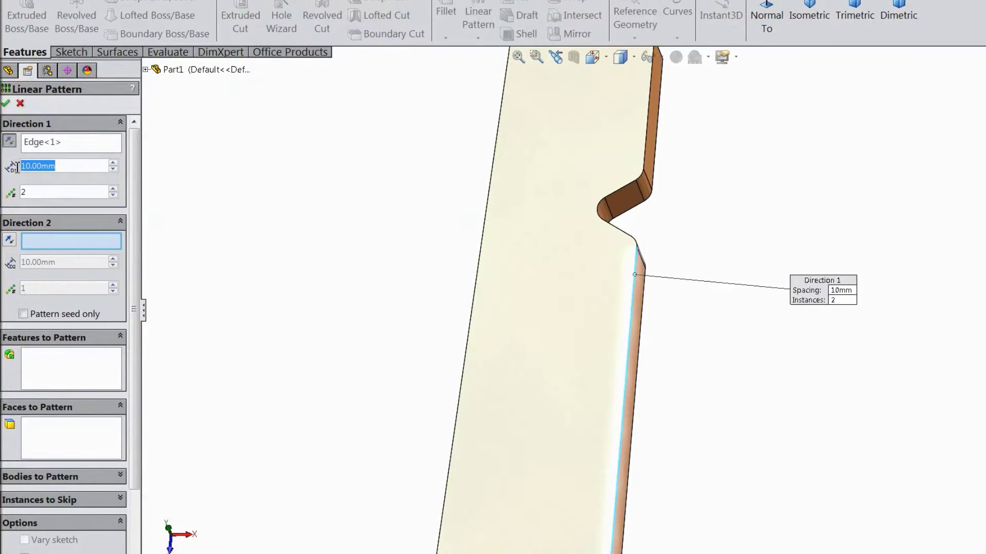
pyautogui.write('3')
pyautogui.press('Return')
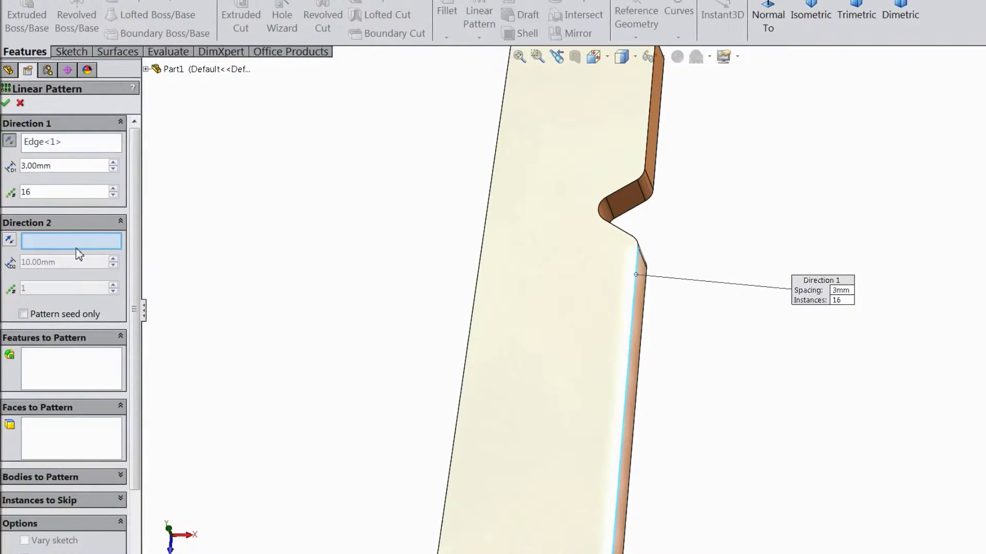
# Step: Pattern Cut-Extrude1 as 16 instances and view the blade in Isometric
pyautogui.click(92, 386)
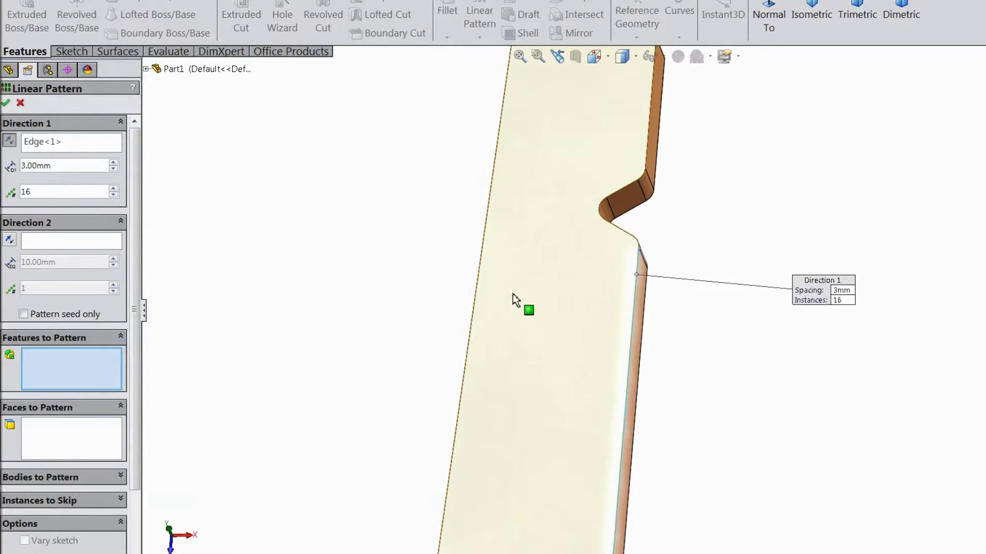
pyautogui.click(626, 200)
pyautogui.scroll(-4, 612, 382)
pyautogui.scroll(2, 616, 411)
pyautogui.scroll(3, 632, 205)
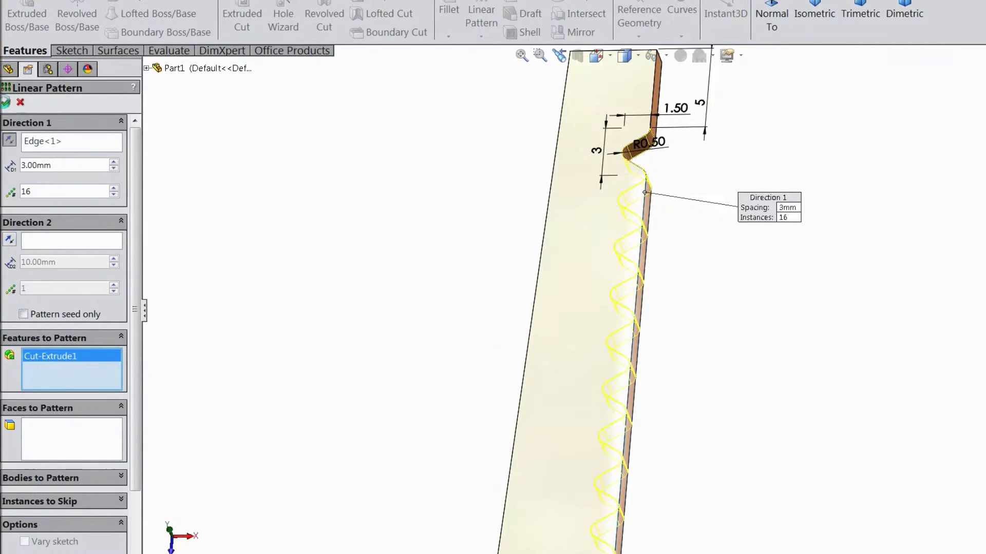
pyautogui.click(5, 102)
pyautogui.scroll(-2, 419, 440)
pyautogui.click(816, 13)
pyautogui.scroll(2, 739, 267)
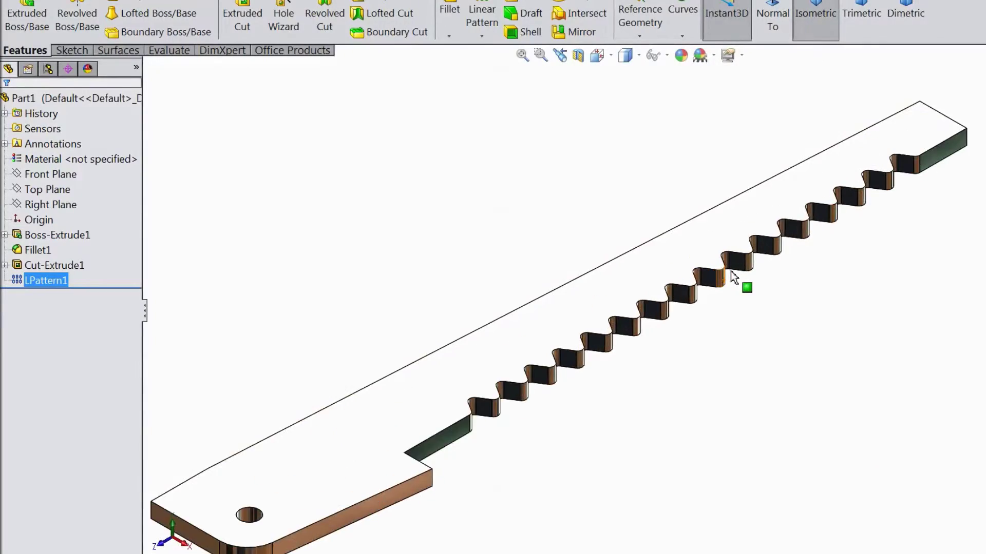
# Step: Open a new sketch on the blade's flat face near the last teeth, viewed Normal To
pyautogui.moveTo(731, 271); pyautogui.dragTo(442, 428, button='middle')
pyautogui.click(439, 424)
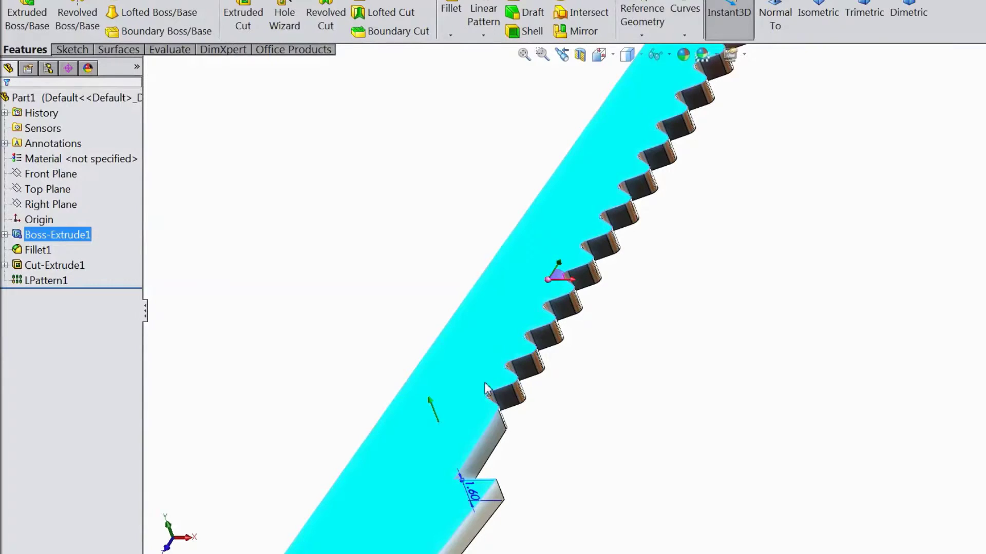
pyautogui.press('s')
pyautogui.click(659, 19)
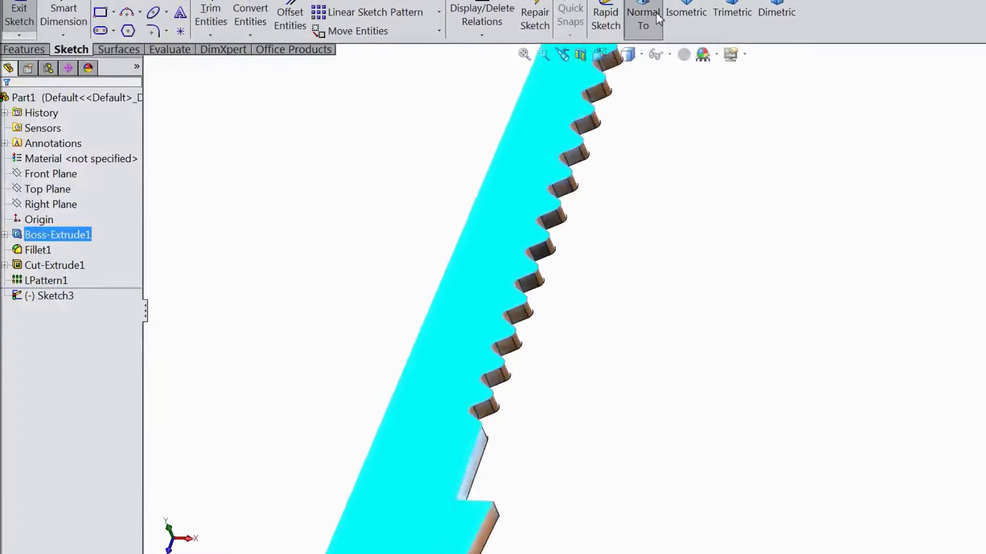
pyautogui.scroll(-5, 697, 427)
pyautogui.scroll(-4, 618, 304)
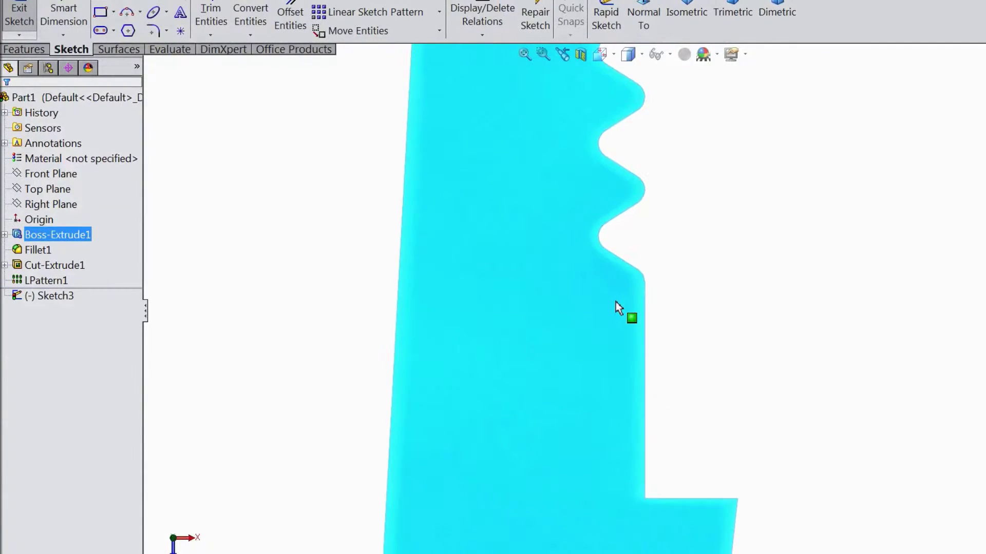
# Step: Draw a short vertical line along the edge at the last tooth's base
pyautogui.press('l')
pyautogui.scroll(-3, 737, 282)
pyautogui.click(596, 280)
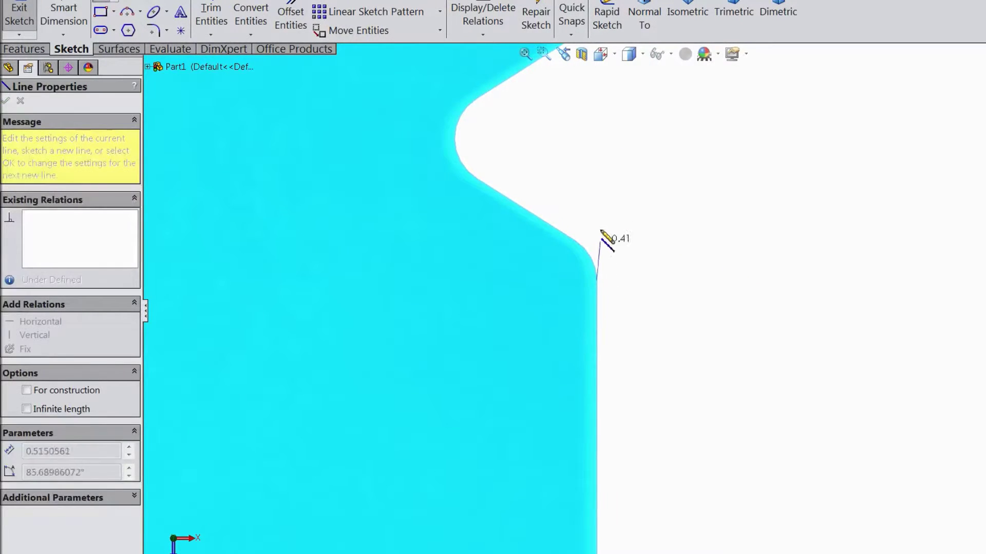
pyautogui.click(596, 176)
pyautogui.rightClick(648, 206)
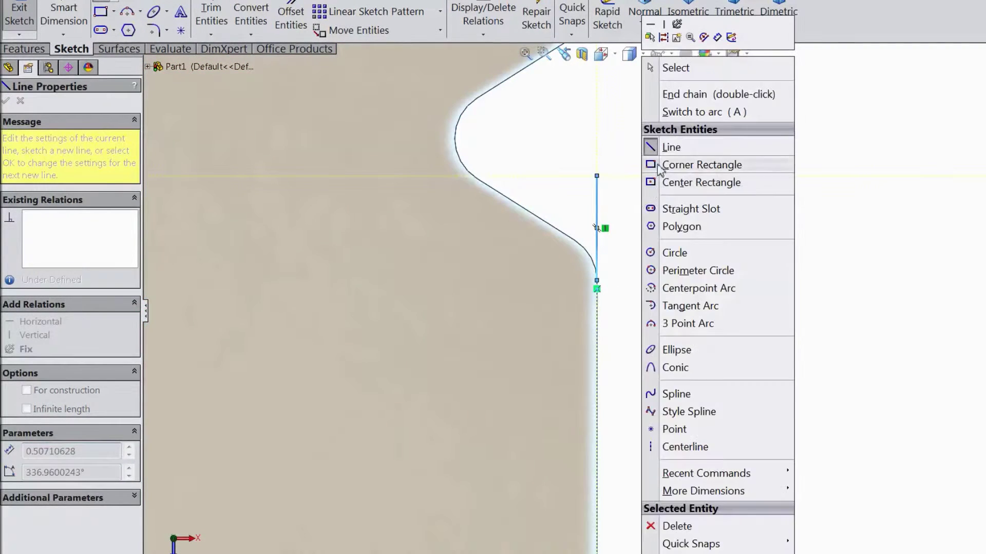
pyautogui.click(653, 67)
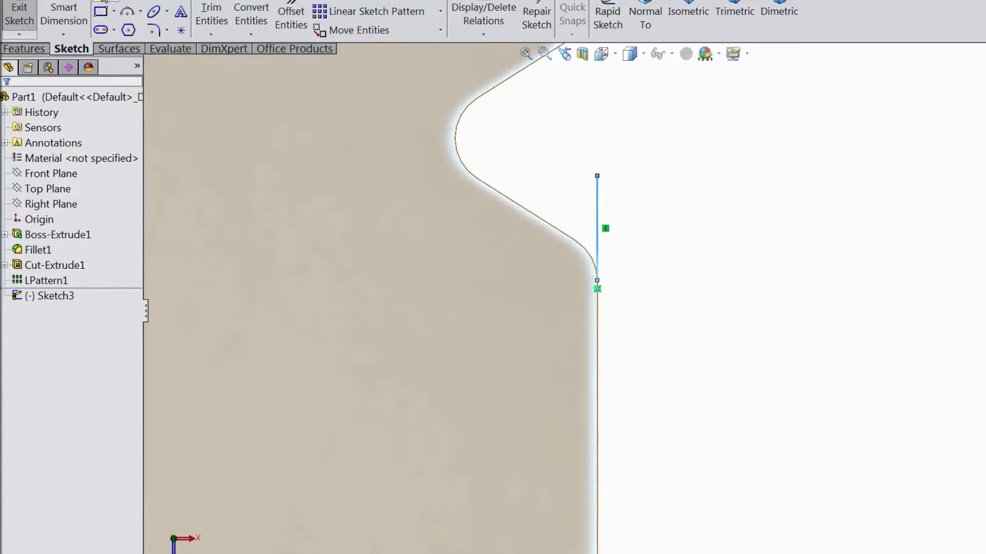
# Step: Chain a small tangent arc, an angled line and a big arc down to the step corner
pyautogui.click(105, 1)
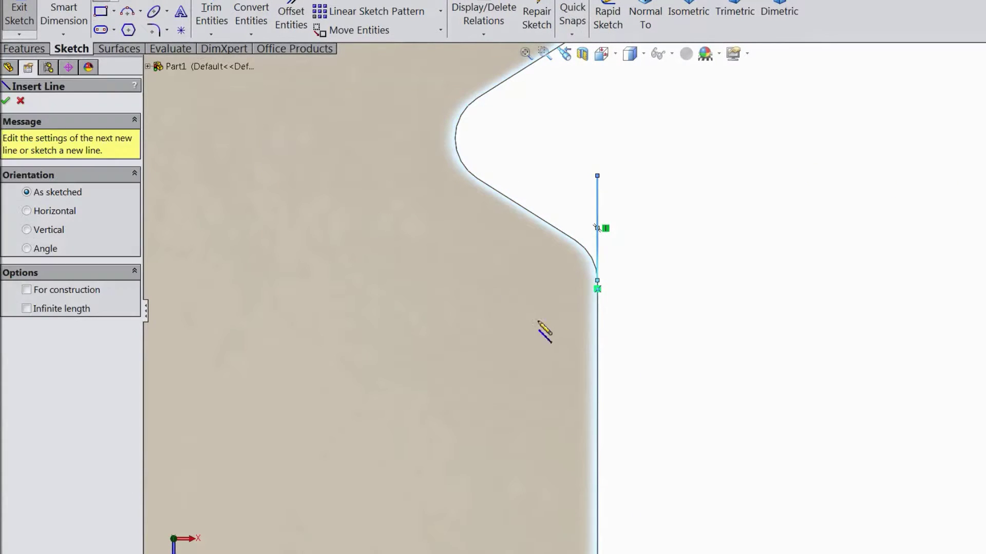
pyautogui.click(597, 281)
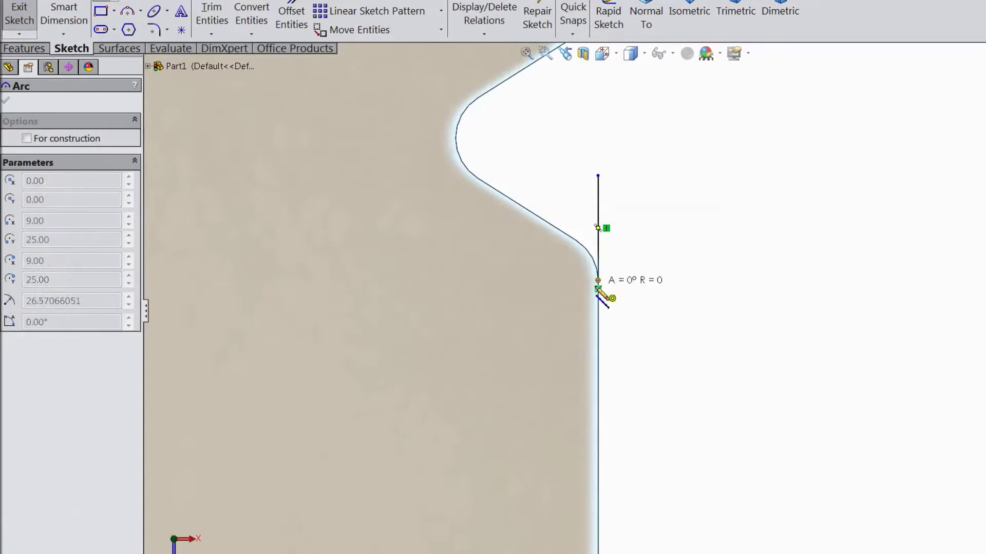
pyautogui.click(543, 347)
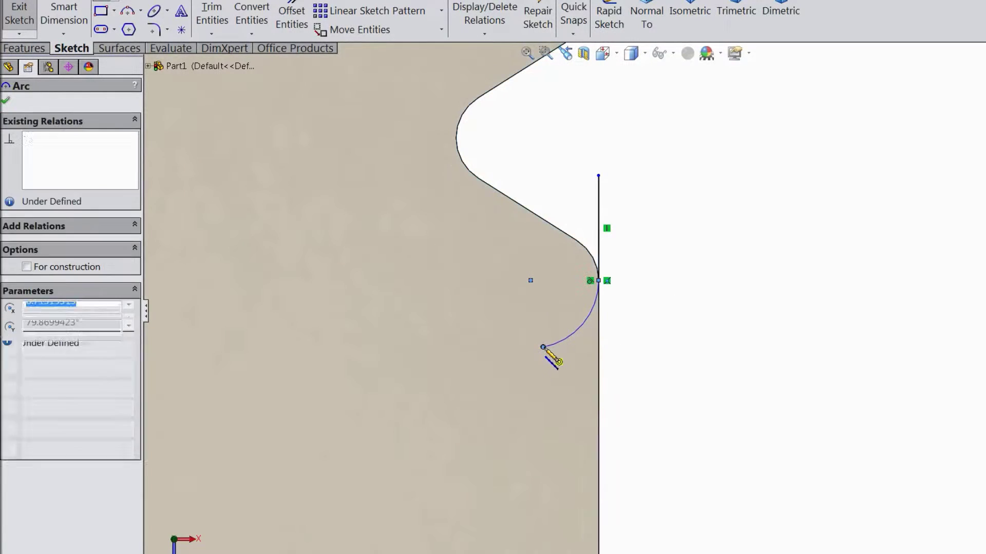
pyautogui.click(396, 454)
pyautogui.press('z')
pyautogui.press('z')
pyautogui.press('z')
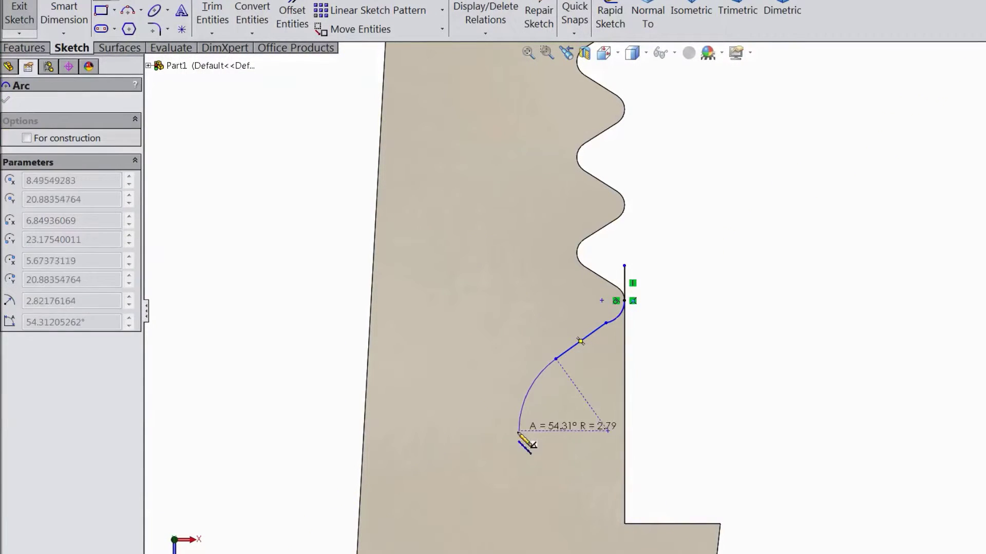
pyautogui.click(628, 527)
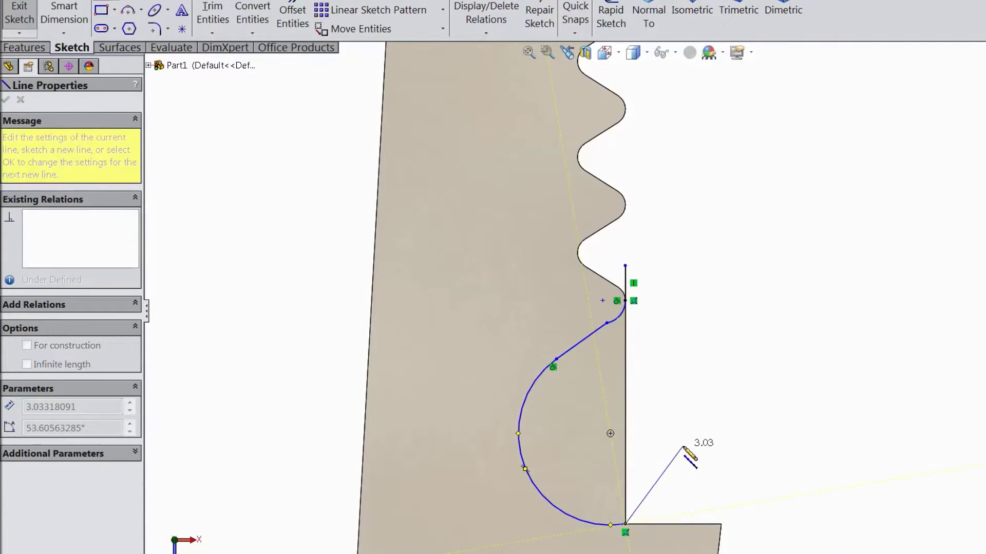
pyautogui.rightClick(683, 447)
pyautogui.click(725, 123)
pyautogui.scroll(-6, 693, 407)
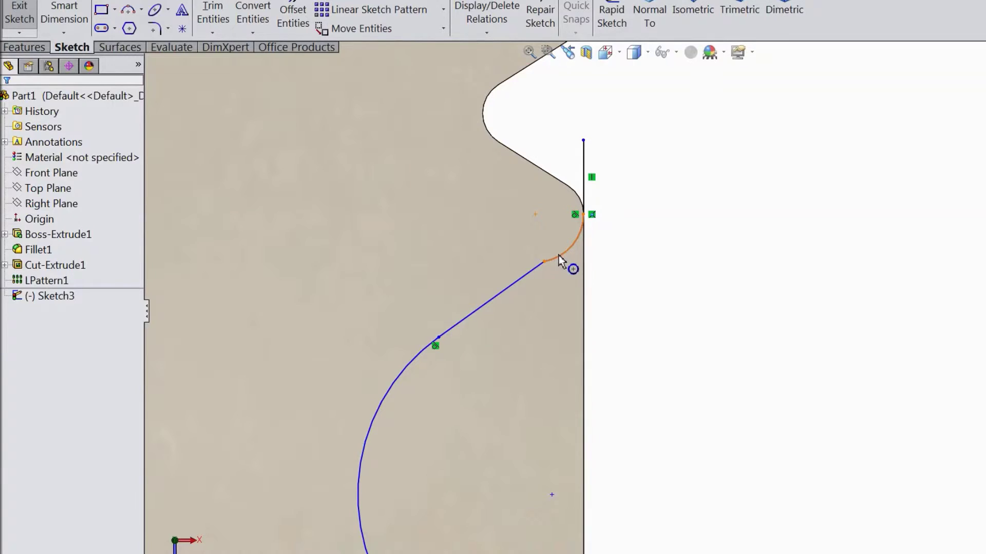
# Step: Make the angled line tangent to the small arc
pyautogui.click(555, 265)
pyautogui.keyDown('ctrl'); pyautogui.click(519, 280); pyautogui.keyUp('ctrl')
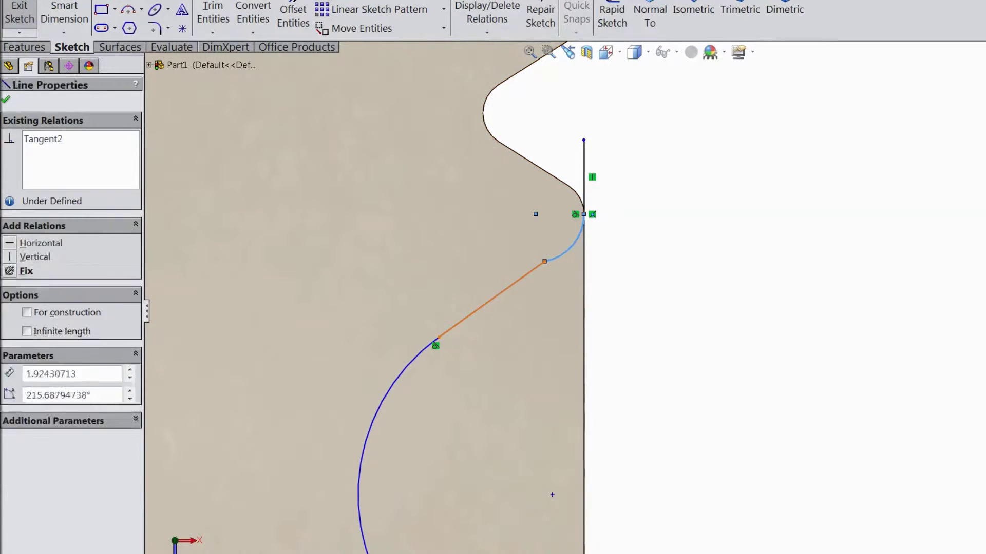
pyautogui.click(520, 280)
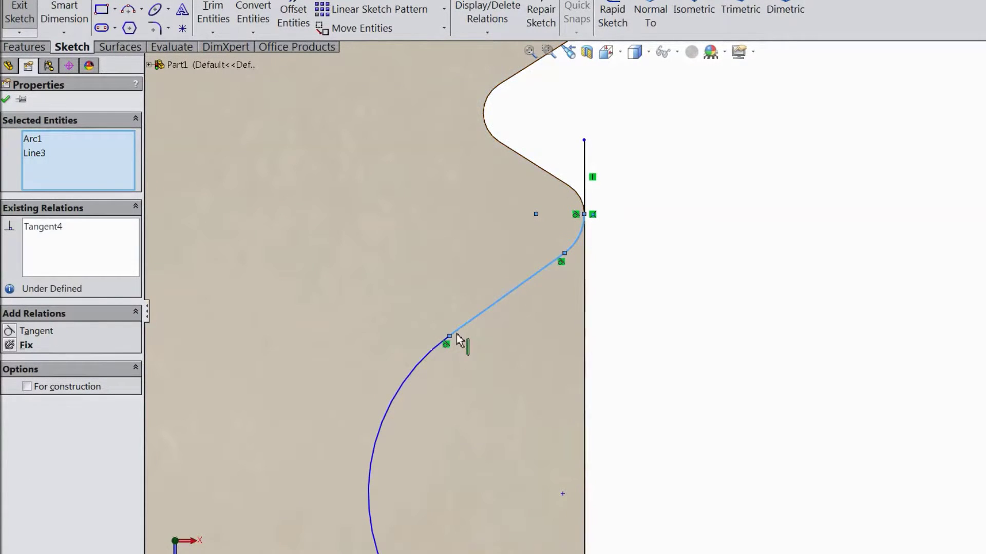
pyautogui.scroll(3, 444, 343)
pyautogui.scroll(-3, 613, 552)
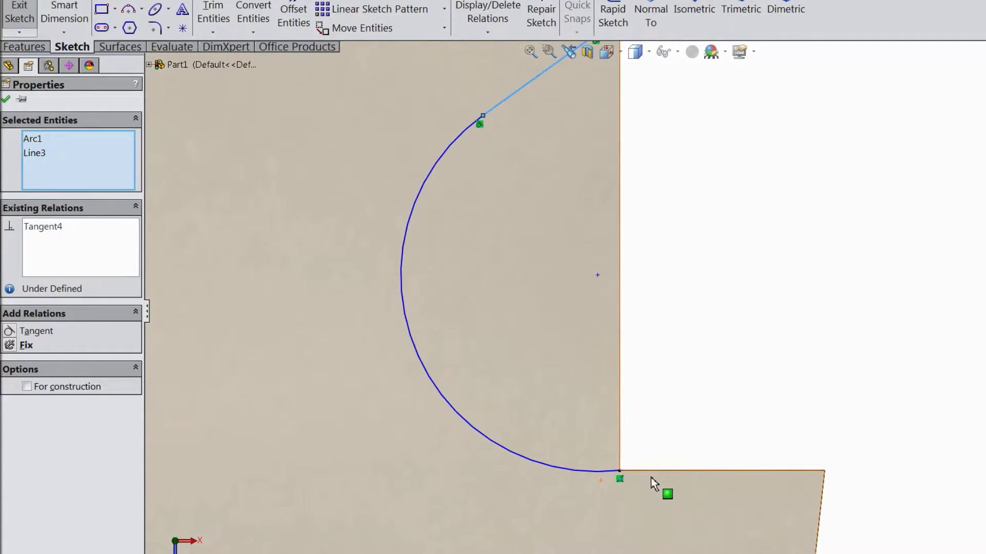
pyautogui.press('Escape')
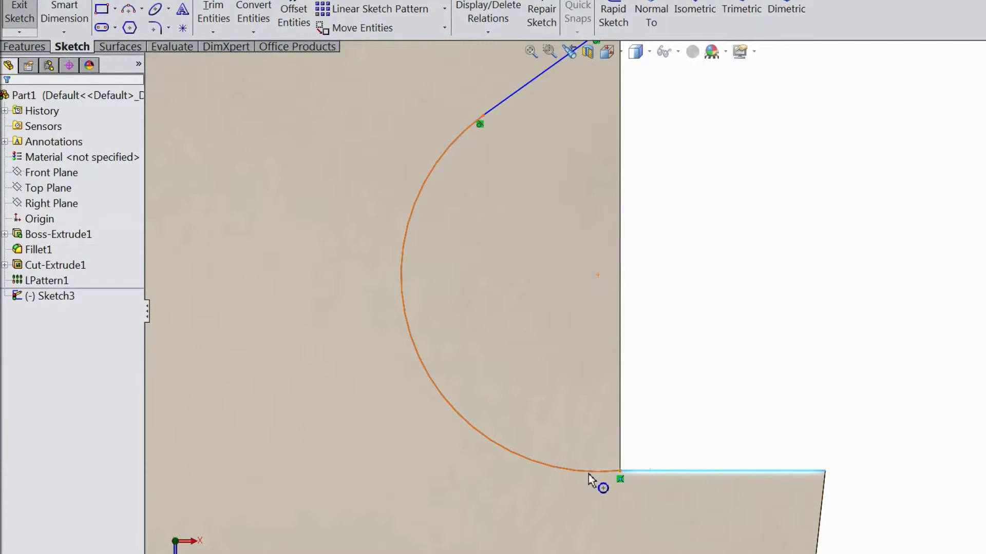
# Step: Make the big arc tangent to the blade edge
pyautogui.keyDown('ctrl'); pyautogui.click(588, 473); pyautogui.keyUp('ctrl')
pyautogui.click(623, 452)
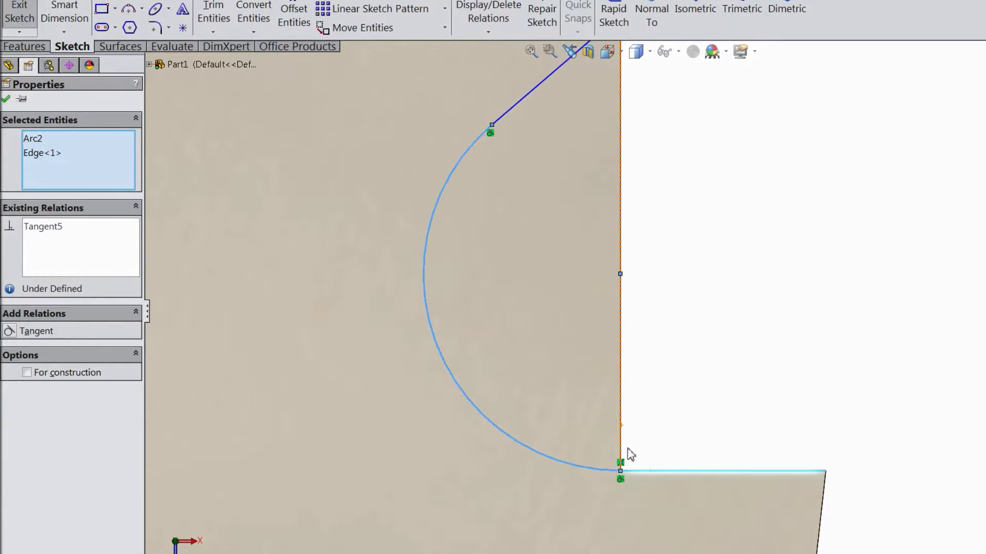
pyautogui.scroll(3, 656, 330)
pyautogui.scroll(-3, 645, 114)
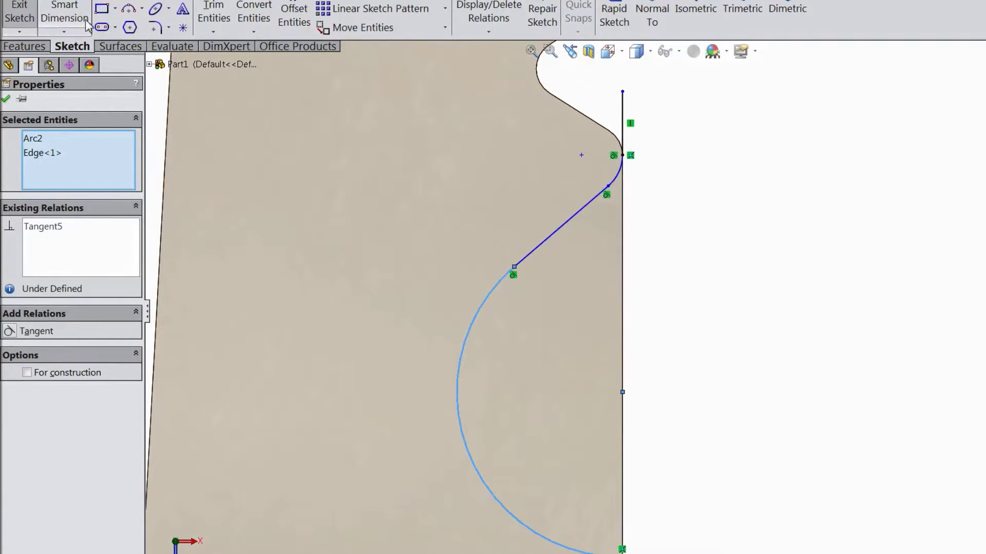
pyautogui.press('Escape')
pyautogui.scroll(-3, 621, 200)
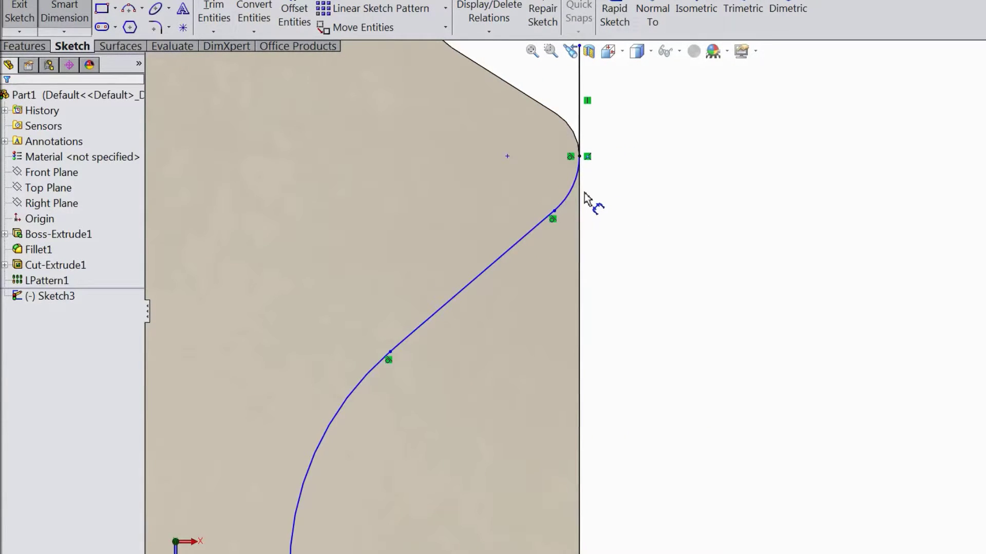
pyautogui.scroll(-2, 584, 194)
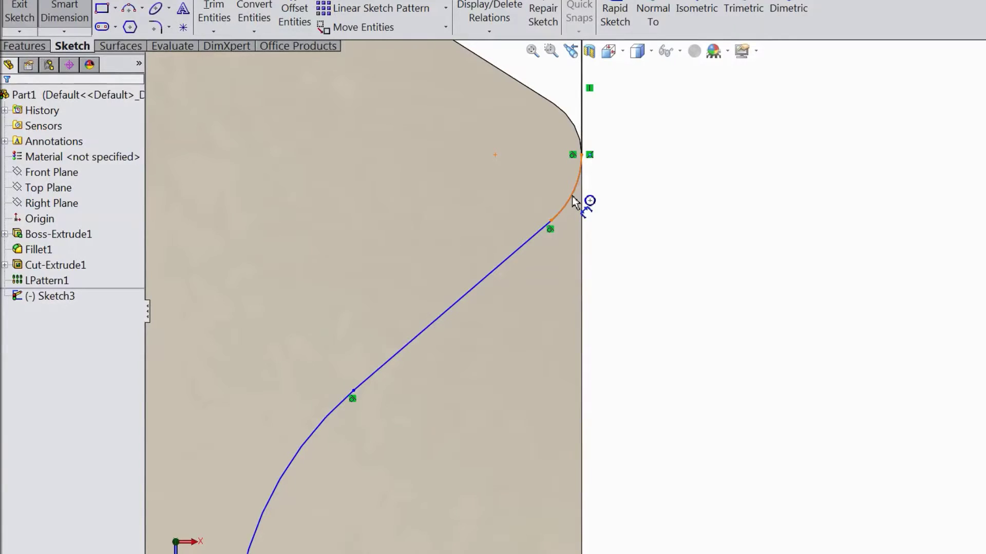
pyautogui.click(574, 200)
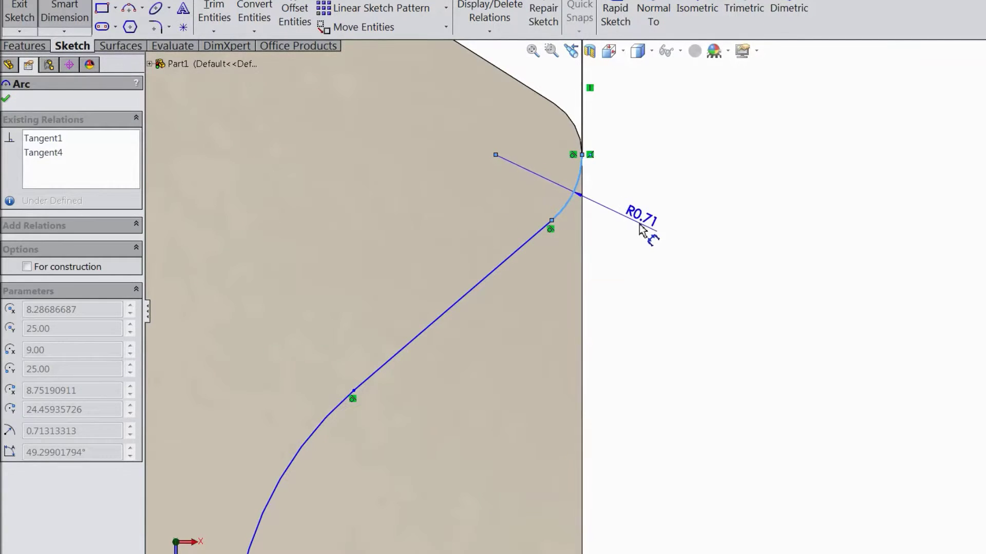
# Step: Dimension the notch's small arc to R0.50 and its large arc to R2.50
pyautogui.click(645, 229)
pyautogui.write('0.5')
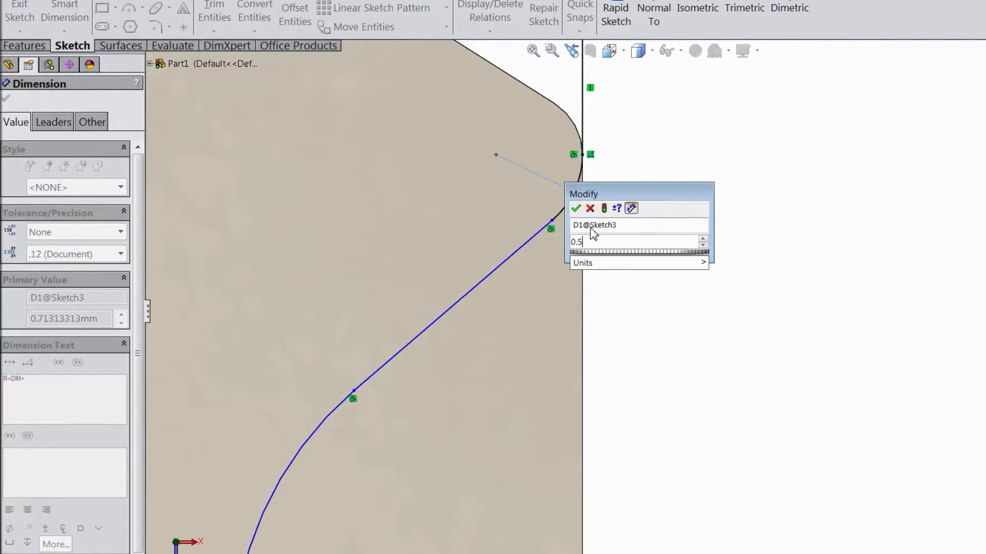
pyautogui.click(576, 209)
pyautogui.scroll(1, 574, 259)
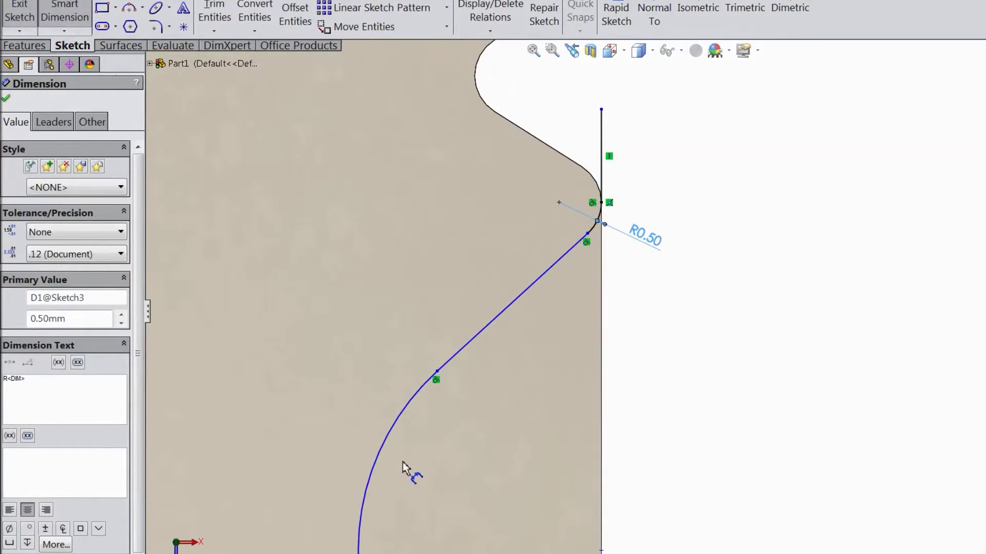
pyautogui.scroll(3, 403, 451)
pyautogui.scroll(-3, 594, 473)
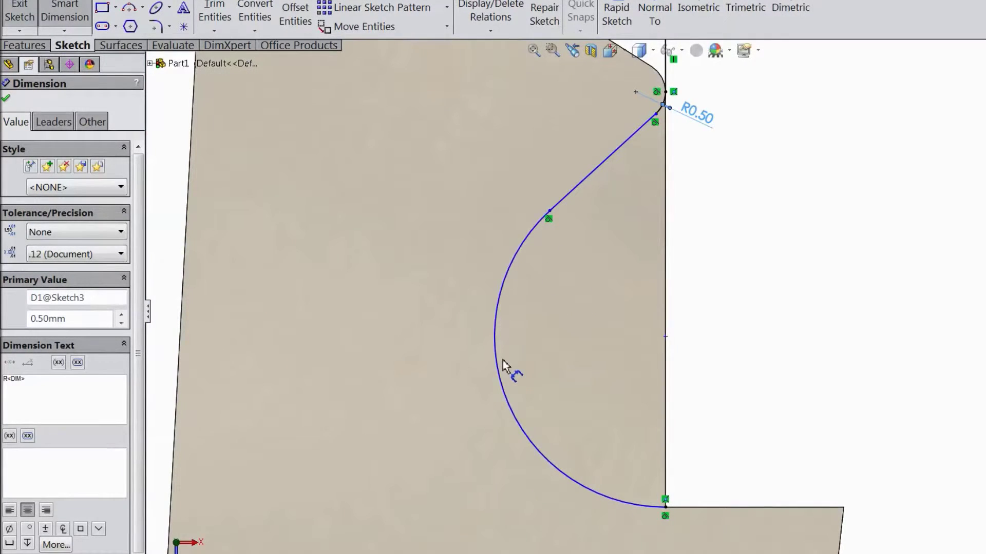
pyautogui.click(505, 369)
pyautogui.click(760, 339)
pyautogui.write('2.5')
pyautogui.click(690, 315)
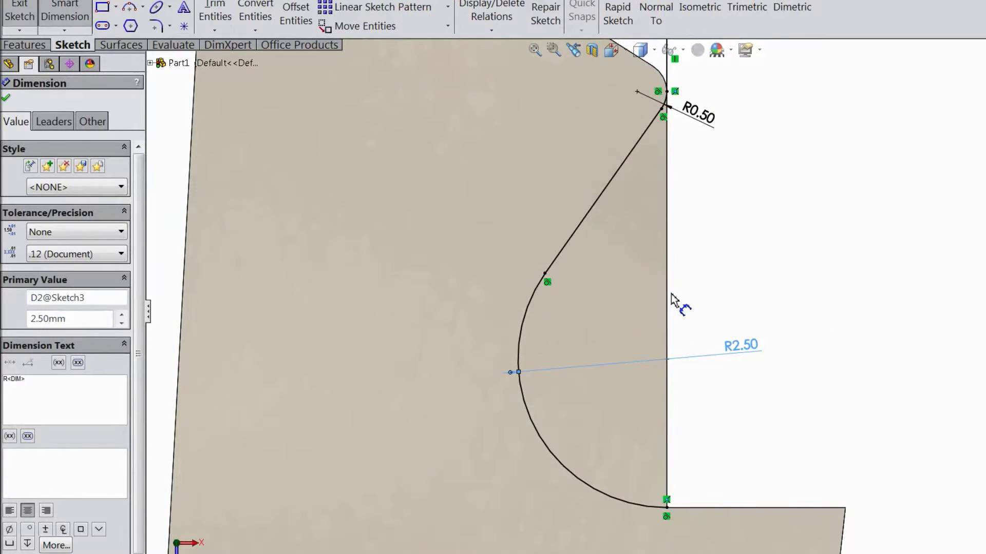
pyautogui.click(6, 97)
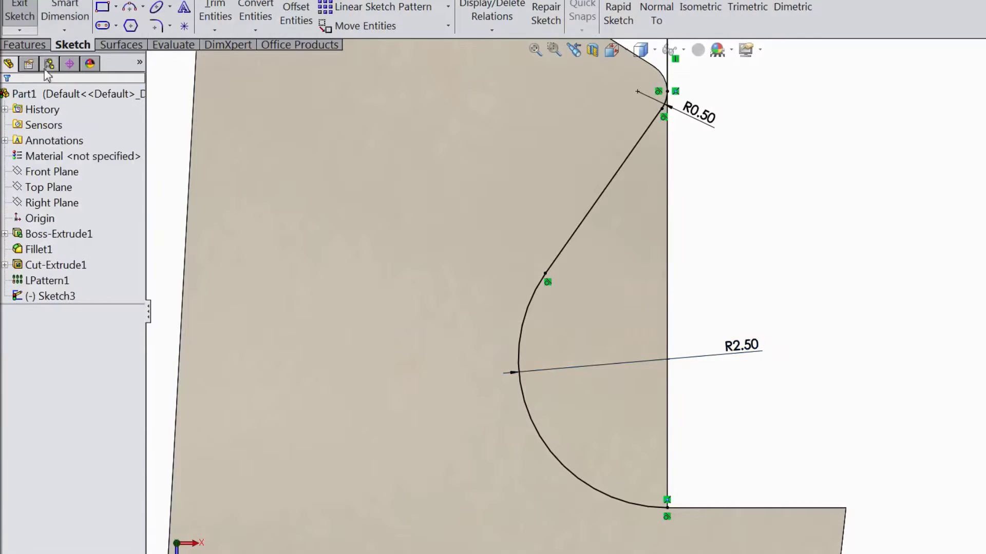
# Step: Draw a 7.00-long vertical line along the edge to close the notch profile
pyautogui.press('l')
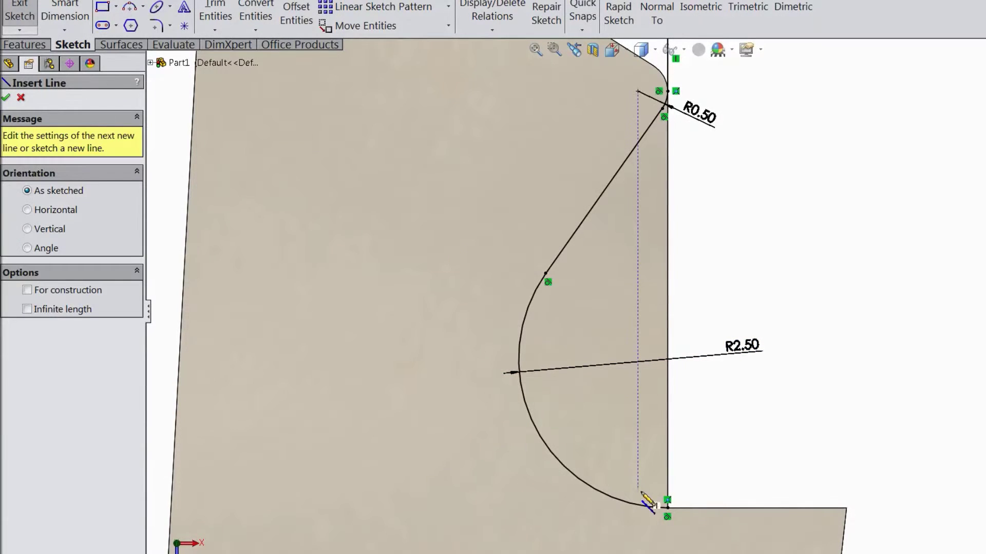
pyautogui.click(668, 509)
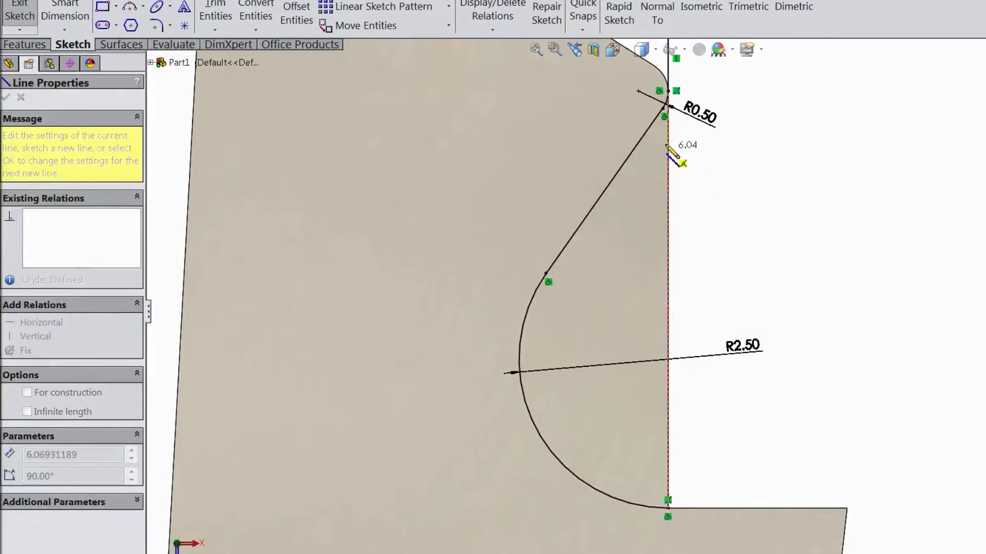
pyautogui.click(668, 92)
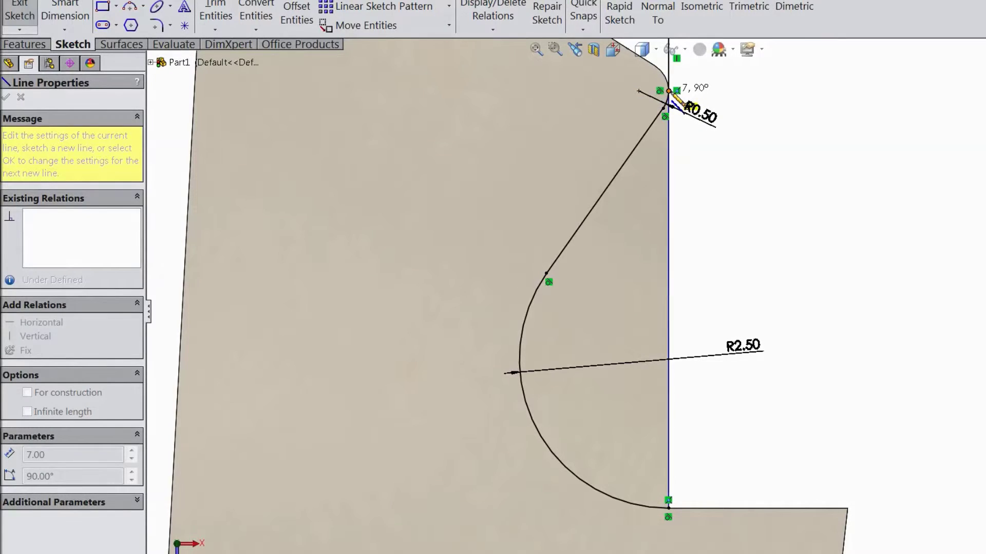
pyautogui.rightClick(733, 183)
pyautogui.click(754, 125)
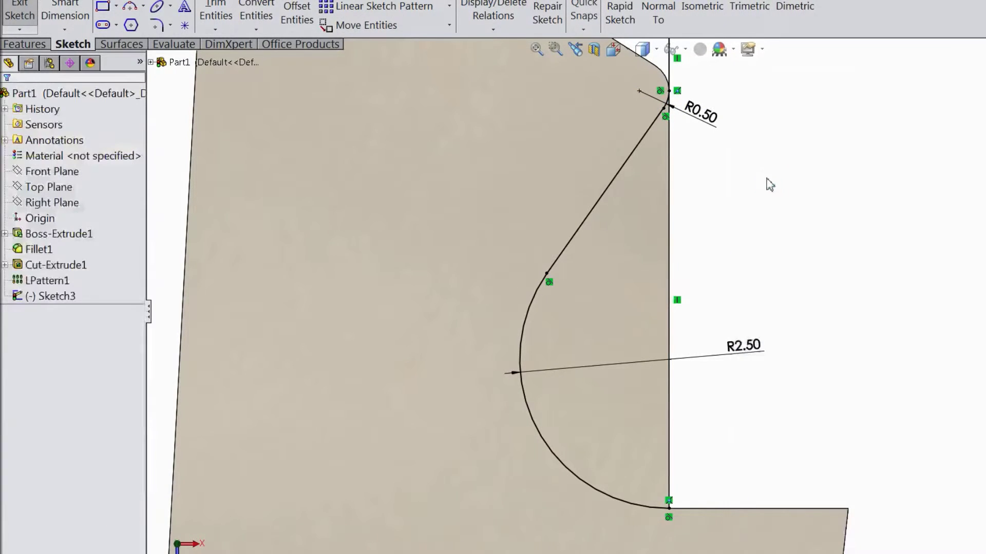
pyautogui.scroll(3, 689, 247)
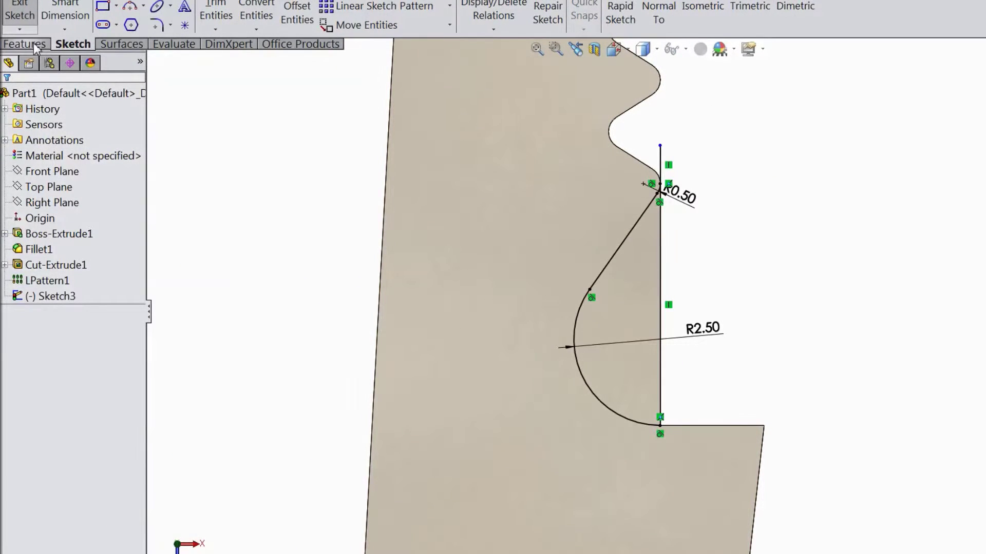
# Step: Extrude-cut the notch region Through All to create Cut-Extrude2
pyautogui.click(25, 44)
pyautogui.click(250, 12)
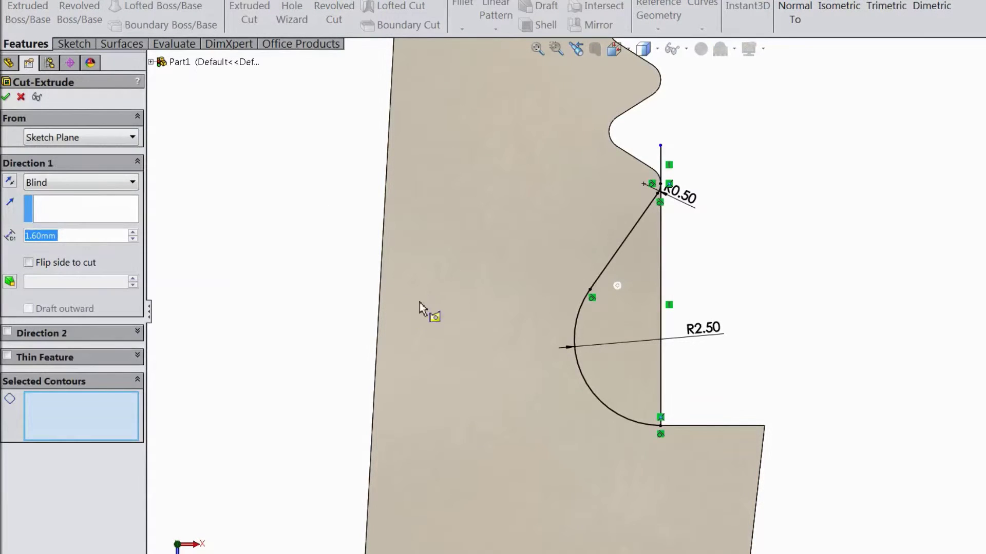
pyautogui.click(619, 308)
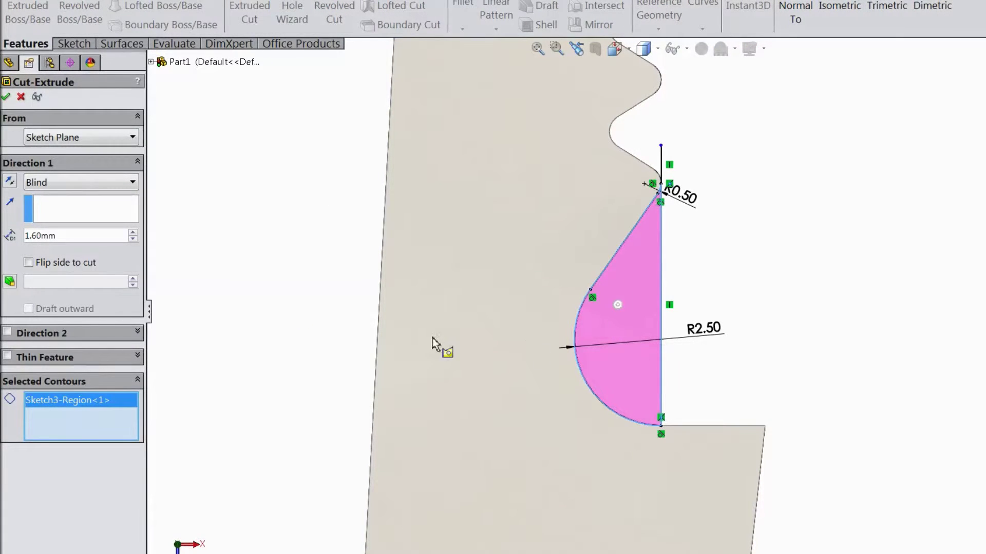
pyautogui.click(57, 189)
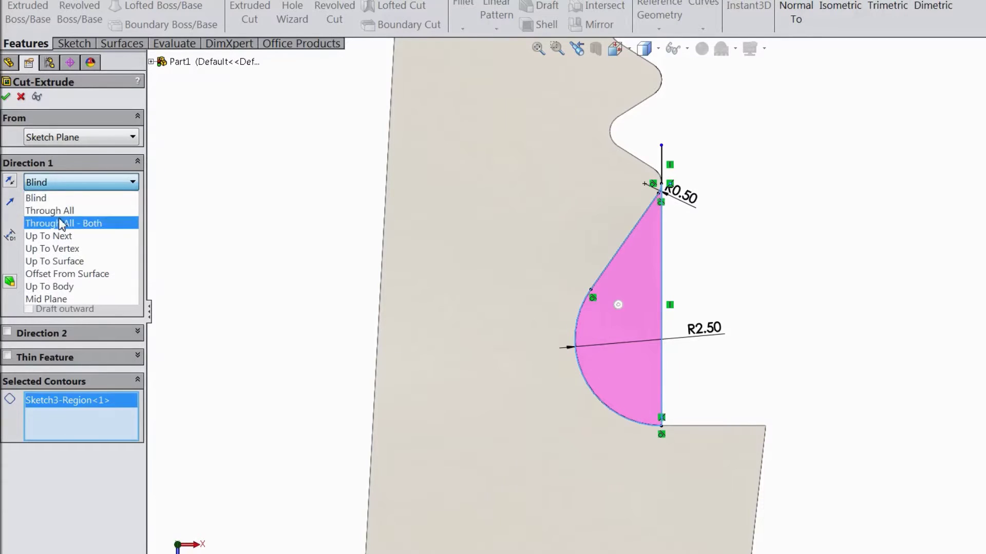
pyautogui.click(57, 208)
pyautogui.click(6, 96)
pyautogui.scroll(2, 766, 357)
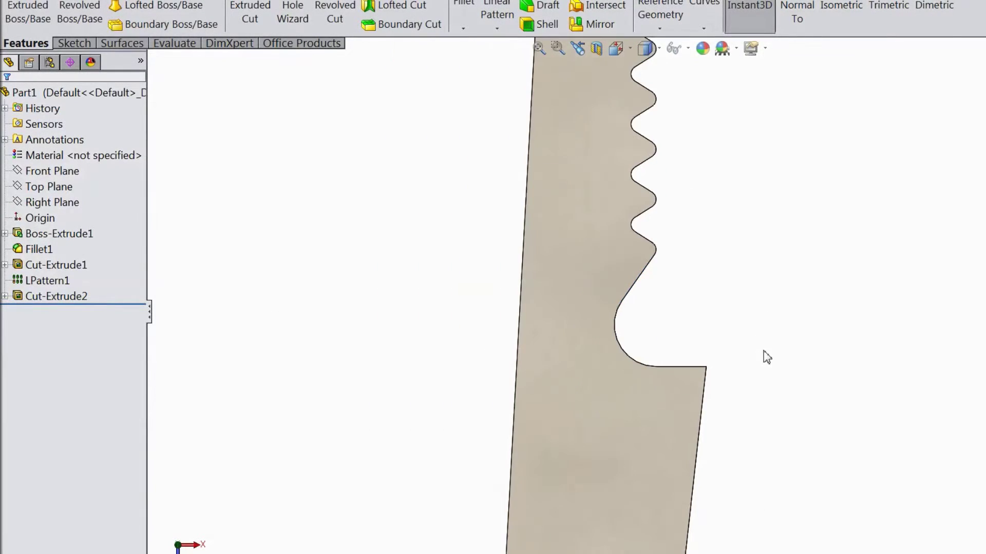
# Step: Orbit the isometric blade toward its toothed end and select the flat end face
pyautogui.scroll(2, 805, 447)
pyautogui.moveTo(805, 447); pyautogui.dragTo(755, 389, button='middle')
pyautogui.click(832, 10)
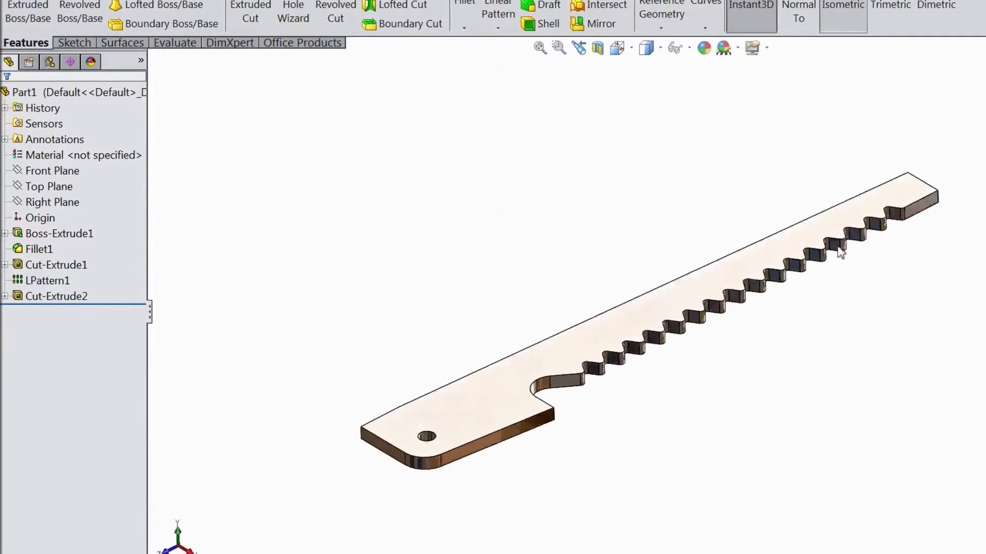
pyautogui.scroll(-3, 722, 300)
pyautogui.moveTo(848, 282); pyautogui.dragTo(899, 432, button='middle')
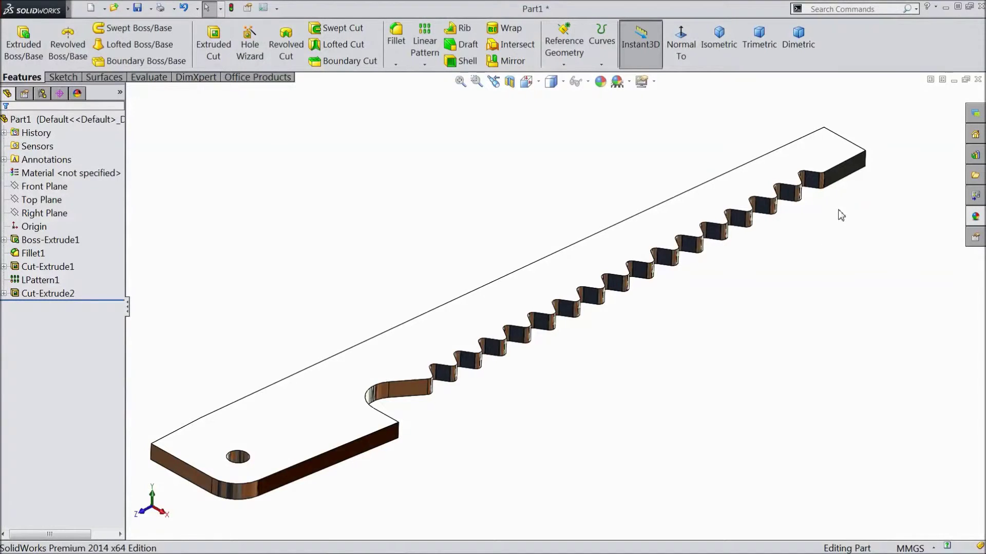
pyautogui.scroll(-2, 841, 215)
pyautogui.moveTo(853, 231); pyautogui.dragTo(799, 229, button='middle')
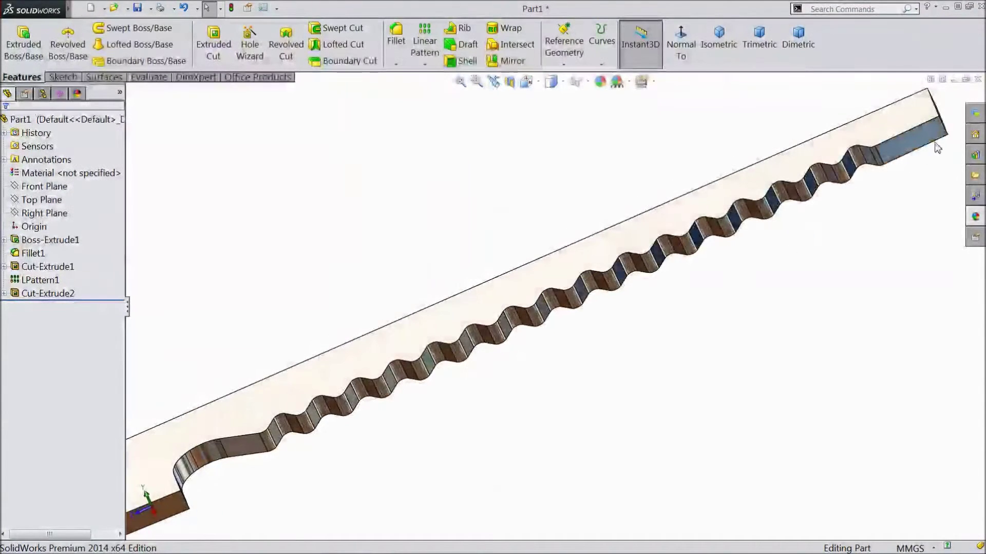
pyautogui.scroll(-4, 803, 209)
pyautogui.click(719, 215)
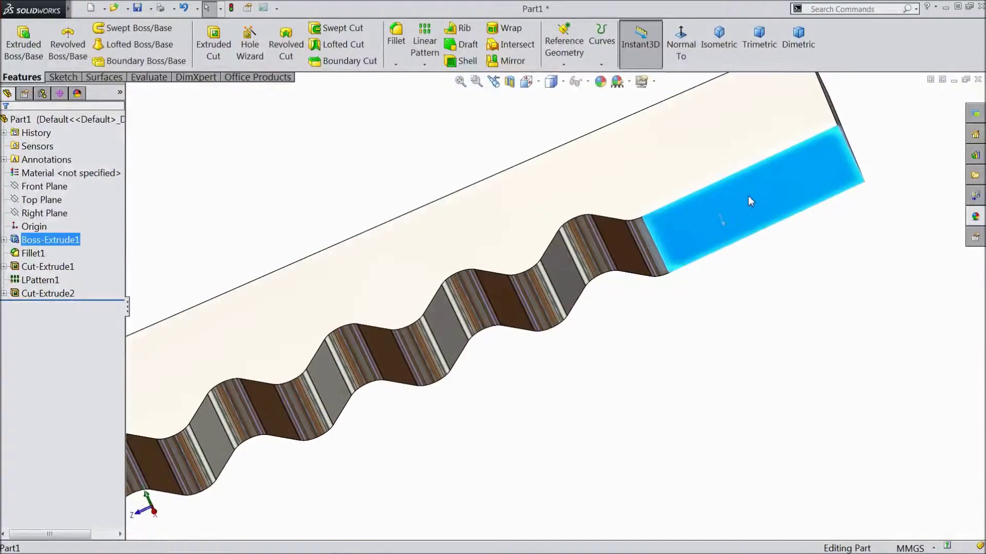
# Step: Start a sketch on the end face and draw the upper tapering triangle along its top edge
pyautogui.click(756, 185)
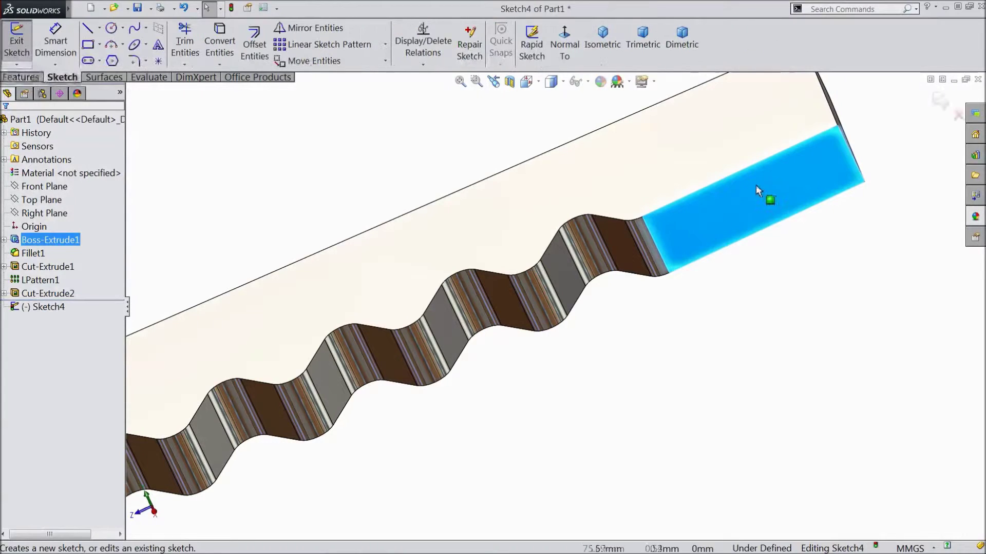
pyautogui.click(568, 48)
pyautogui.scroll(-6, 816, 306)
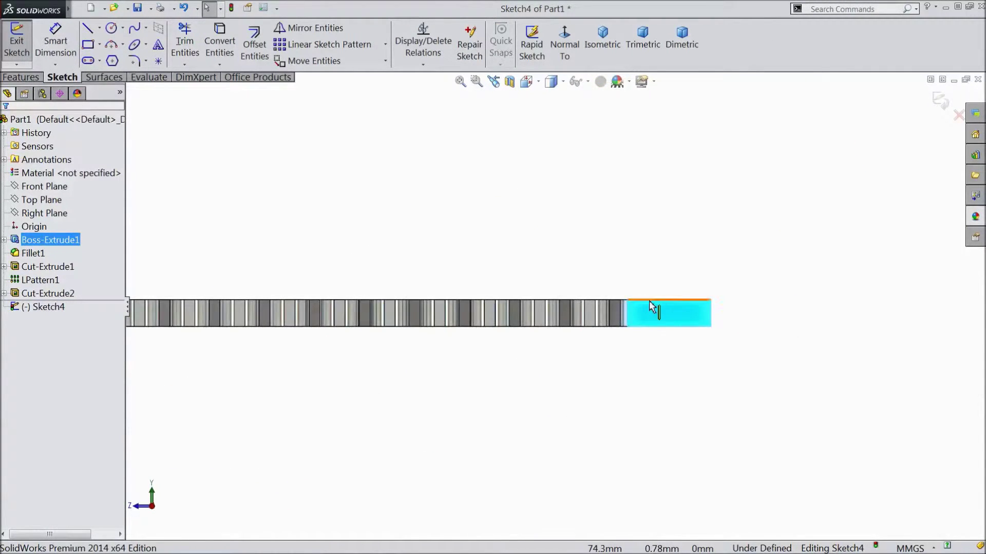
pyautogui.click(88, 32)
pyautogui.scroll(-2, 698, 373)
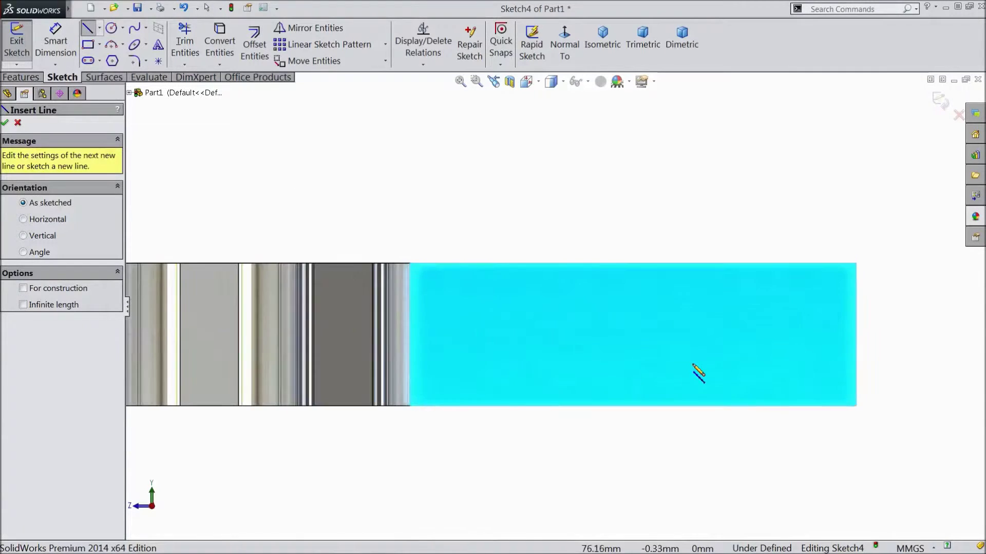
pyautogui.click(478, 263)
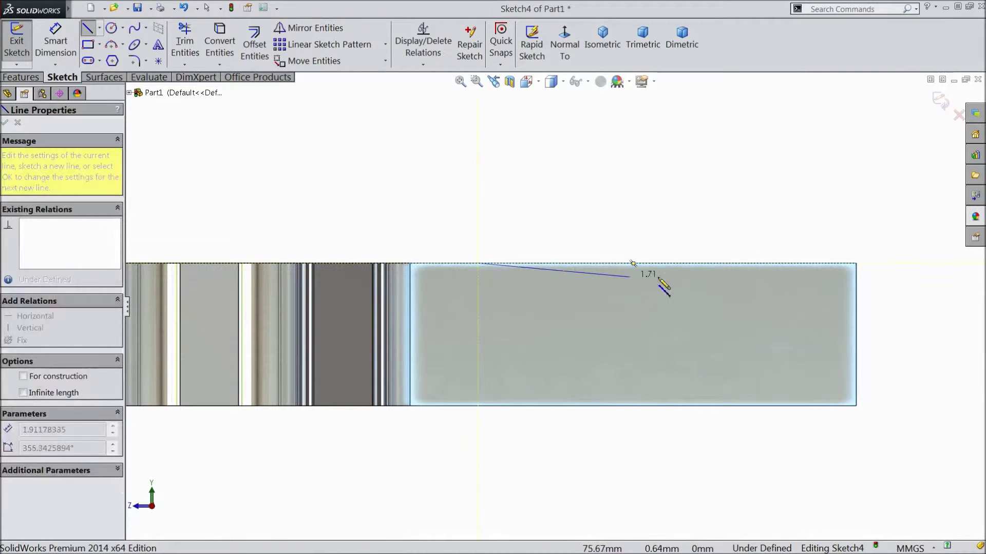
pyautogui.click(856, 264)
pyautogui.click(856, 298)
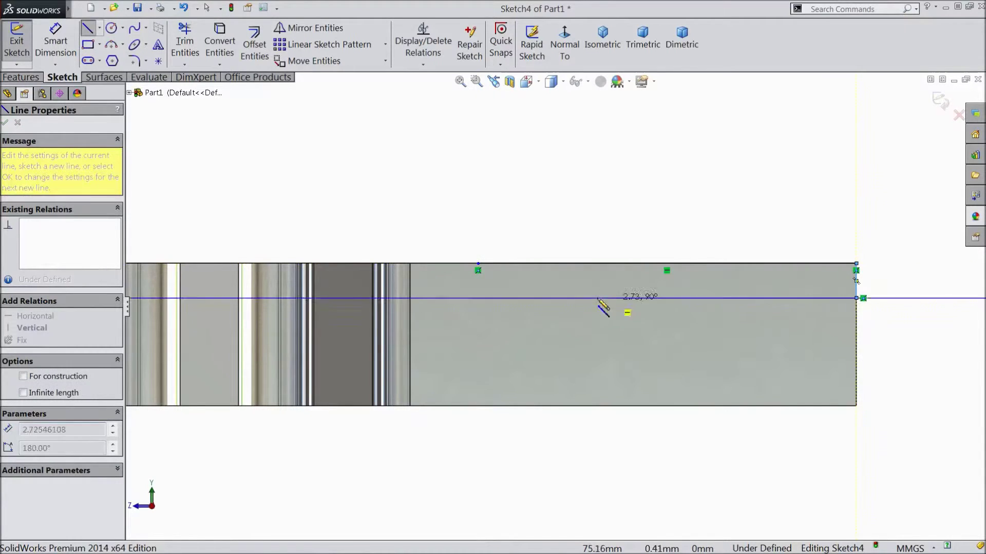
pyautogui.click(478, 264)
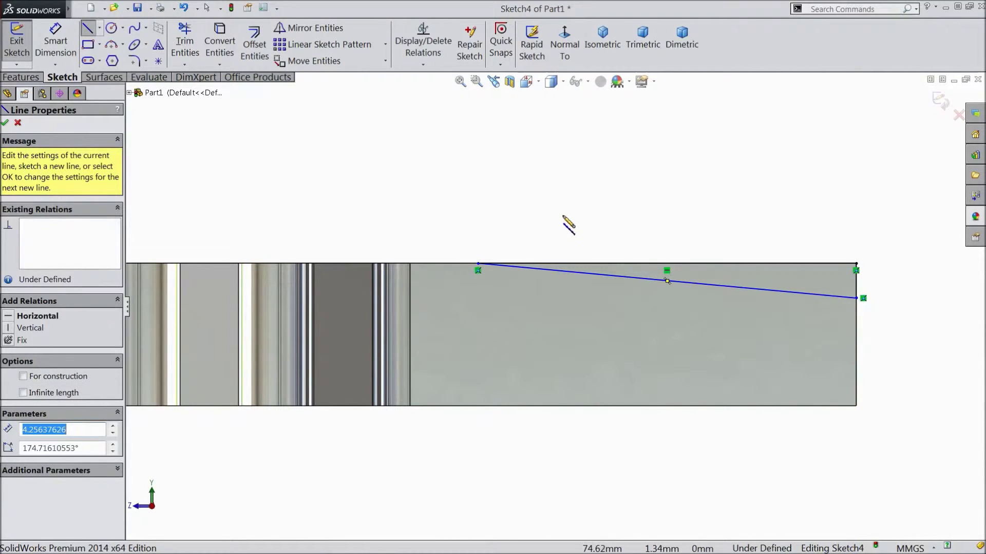
# Step: Draw the matching lower tapering triangle along the bottom edge
pyautogui.click(478, 406)
pyautogui.click(856, 406)
pyautogui.click(856, 373)
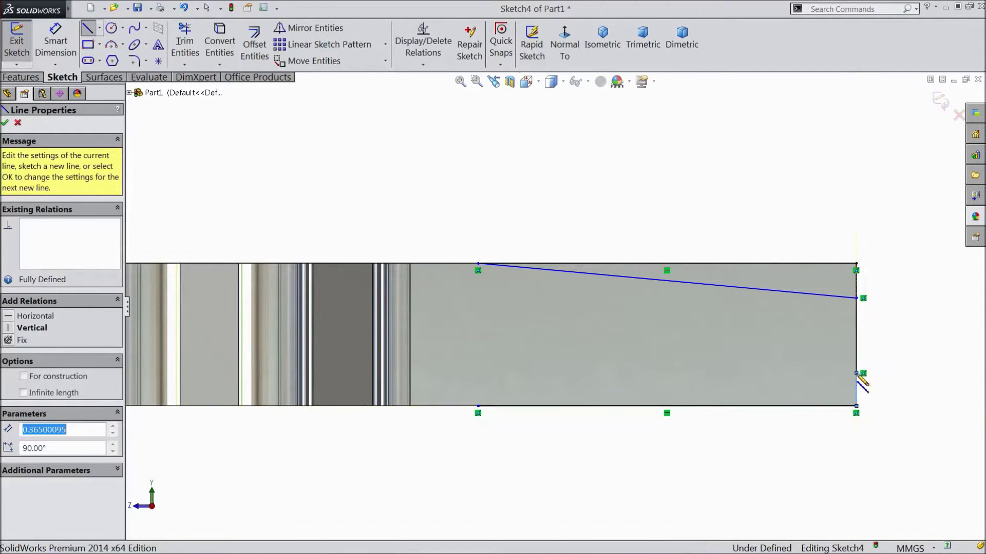
pyautogui.click(479, 407)
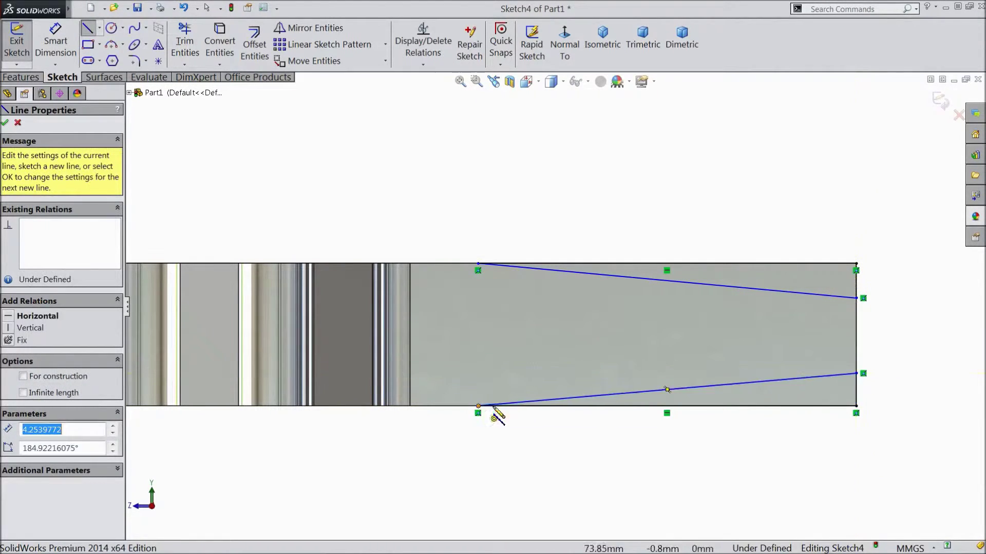
pyautogui.rightClick(597, 178)
pyautogui.click(614, 160)
pyautogui.scroll(-2, 715, 310)
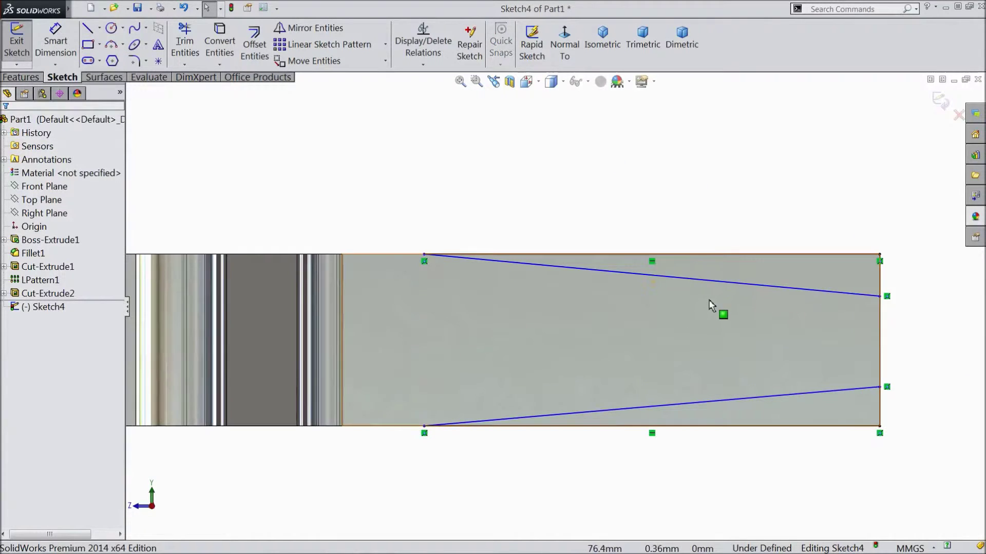
# Step: Make the two short right-edge segments equal in length
pyautogui.click(721, 261)
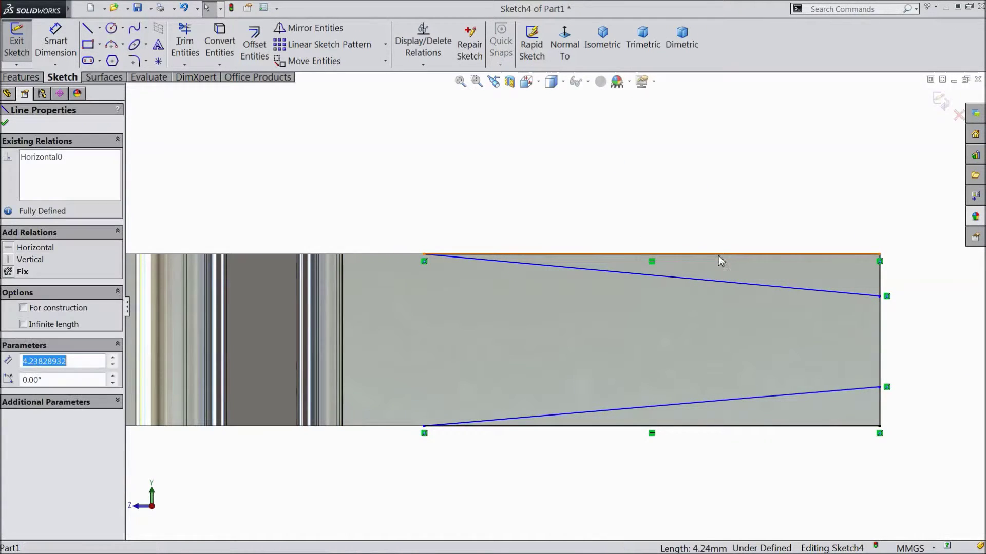
pyautogui.keyDown('ctrl'); pyautogui.click(710, 428); pyautogui.keyUp('ctrl')
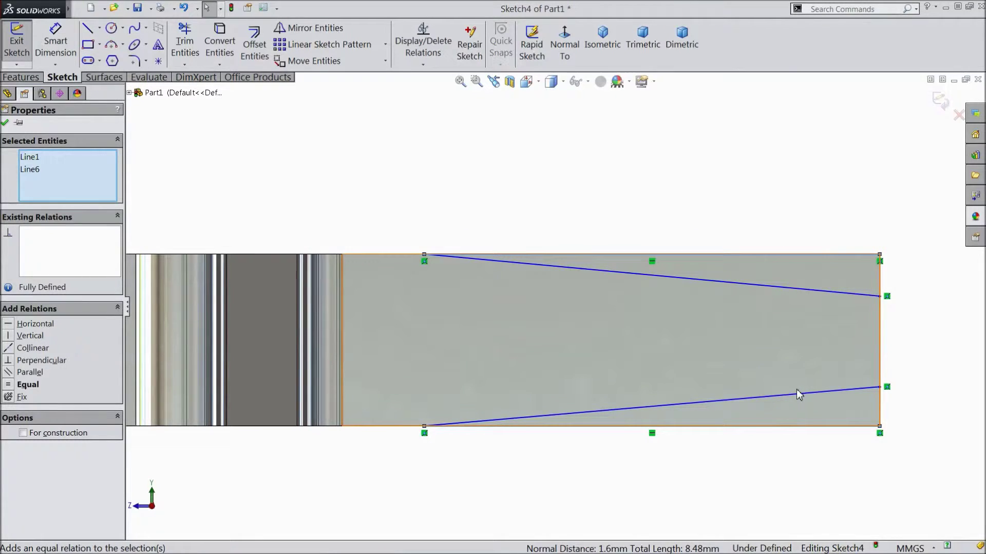
pyautogui.click(880, 283)
pyautogui.keyDown('ctrl'); pyautogui.click(881, 417); pyautogui.keyUp('ctrl')
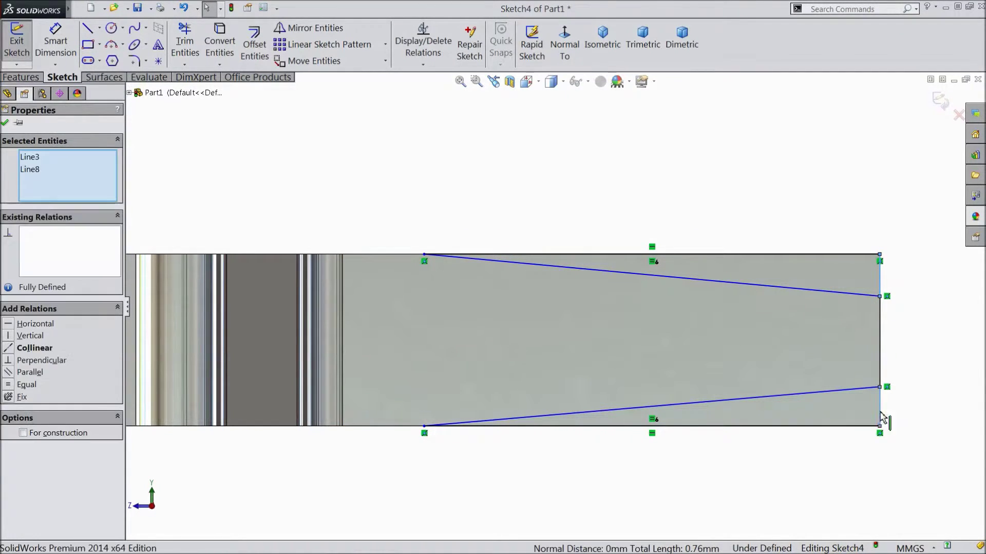
pyautogui.click(26, 384)
# Step: Dimension the taper length to 4 mm and the gap between the tip endpoints to 0.40 mm
pyautogui.click(60, 57)
pyautogui.click(647, 255)
pyautogui.click(660, 201)
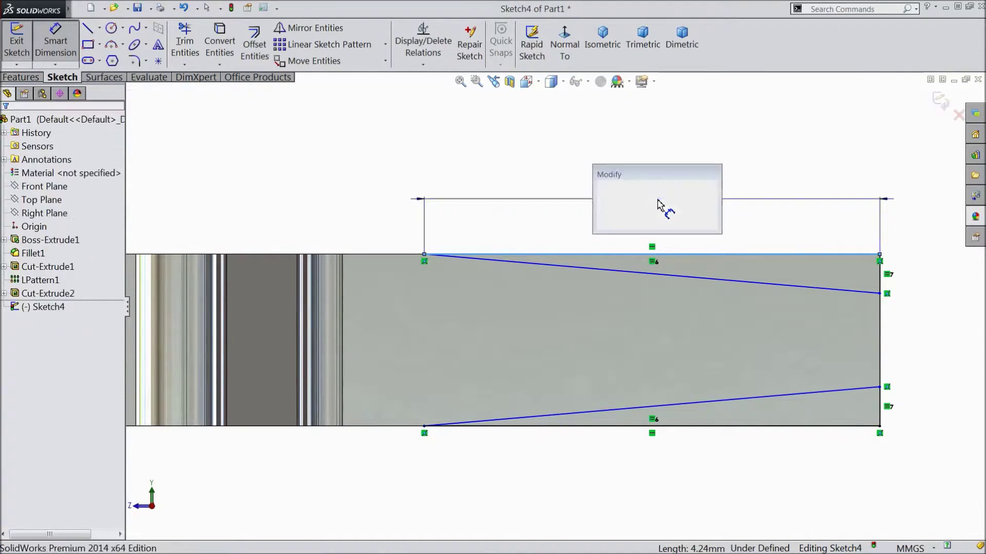
pyautogui.write('4')
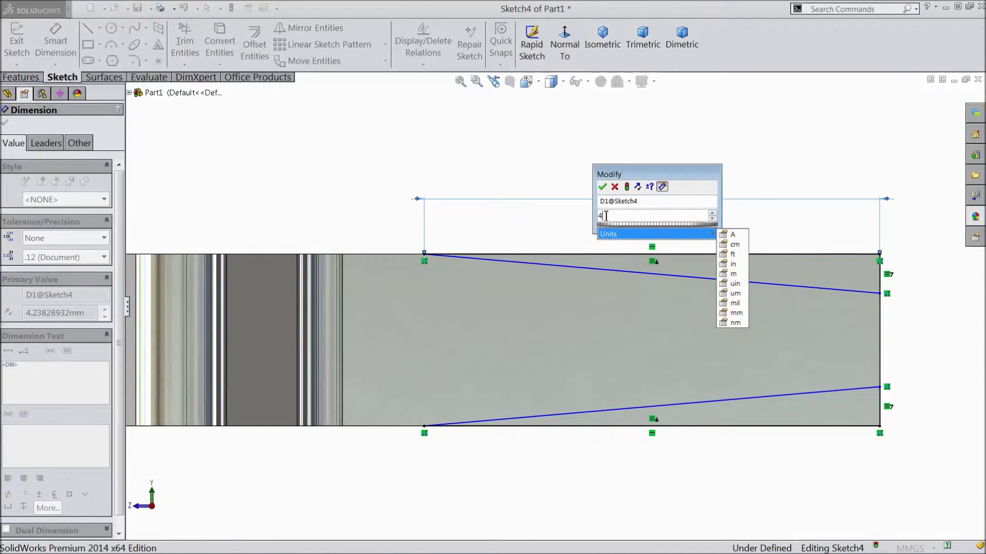
pyautogui.click(602, 186)
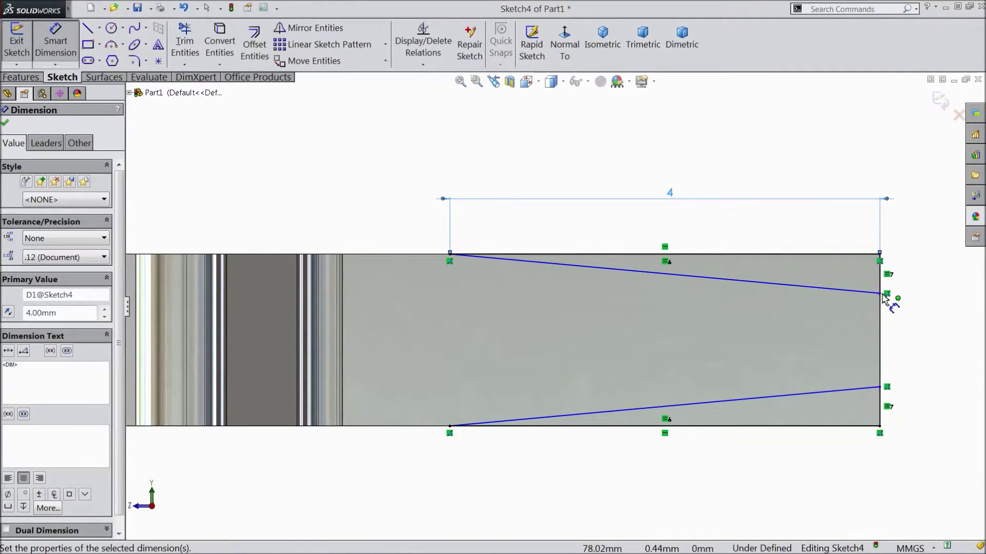
pyautogui.click(884, 295)
pyautogui.click(881, 388)
pyautogui.click(914, 339)
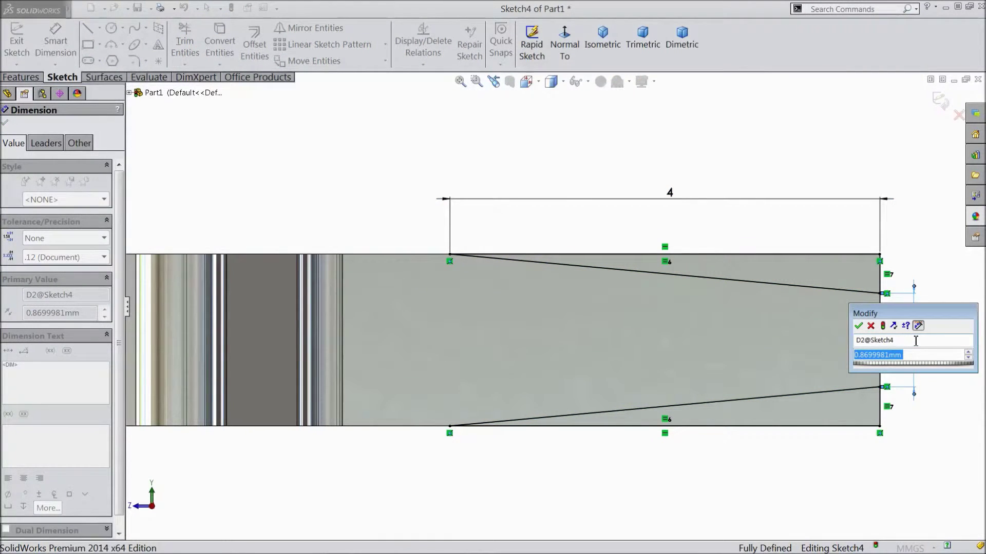
pyautogui.write('0.4')
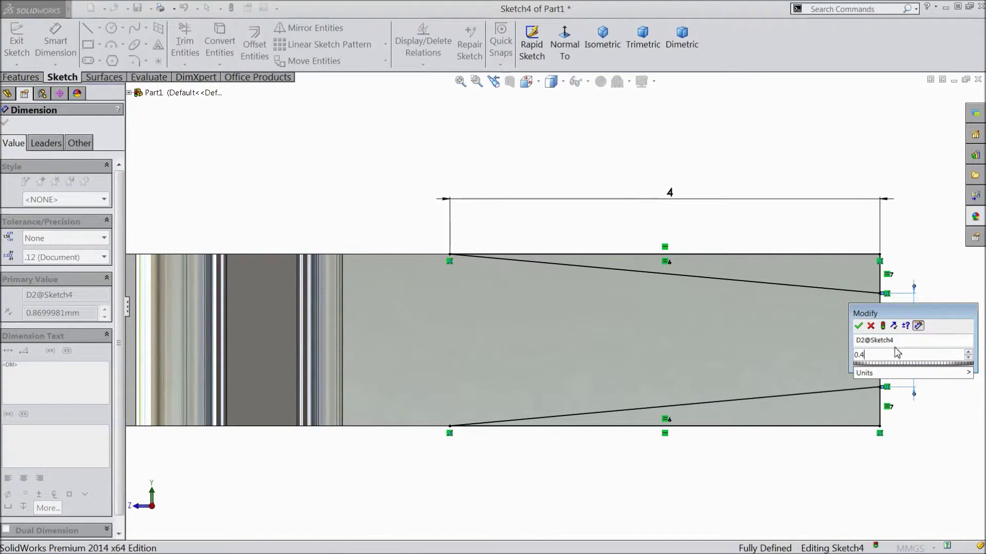
pyautogui.click(857, 326)
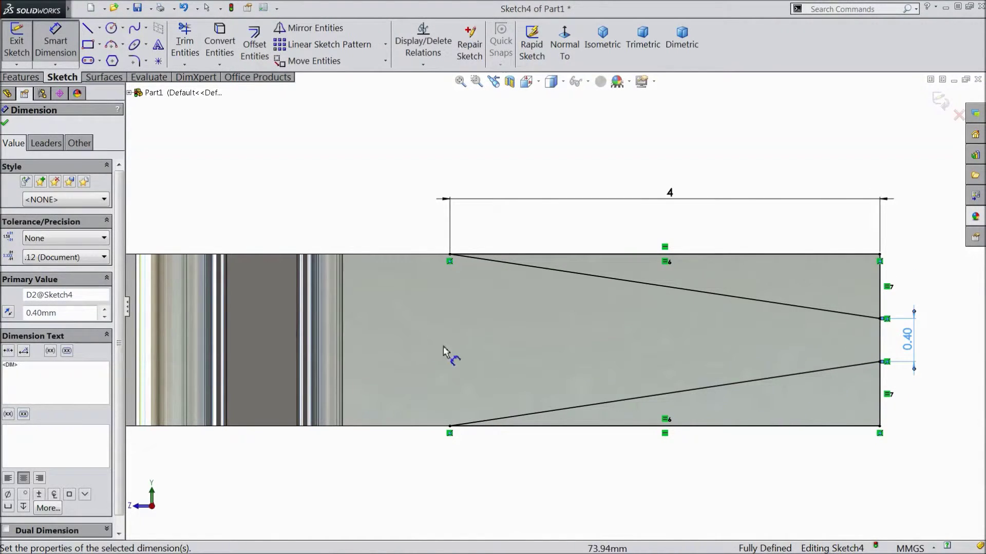
pyautogui.click(20, 78)
# Step: Extrude-cut the tip sketch Through All to create Cut-Extrude3
pyautogui.click(214, 51)
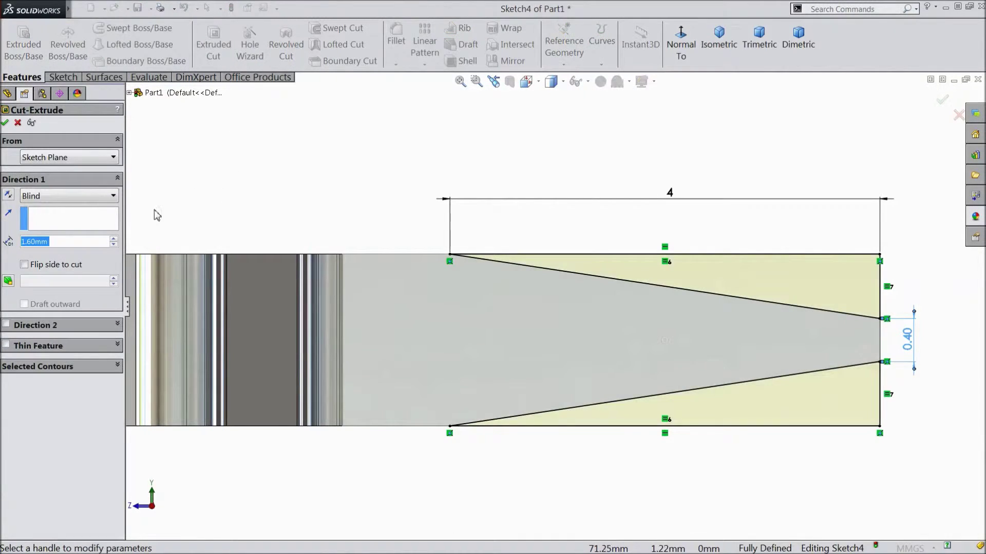
pyautogui.click(85, 200)
pyautogui.click(56, 216)
pyautogui.scroll(3, 416, 260)
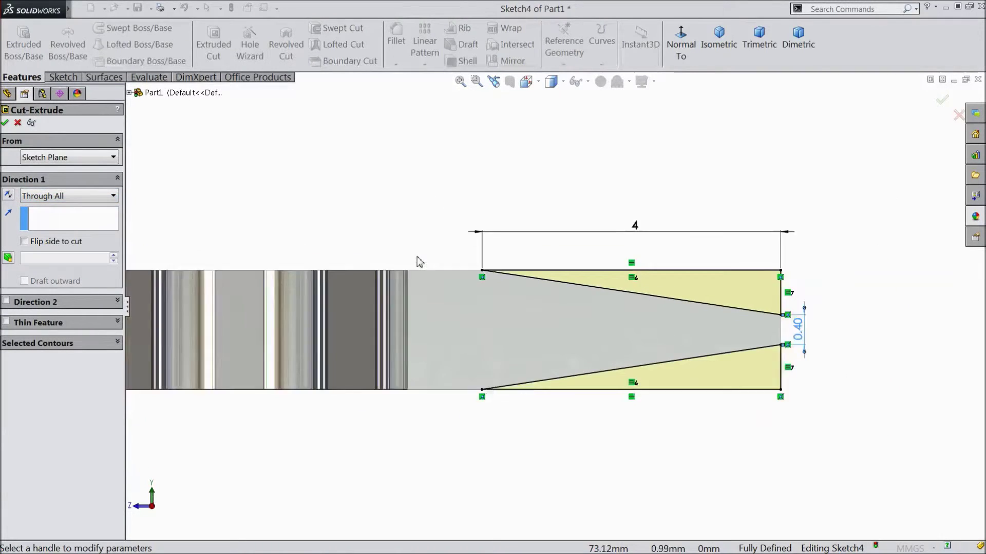
pyautogui.moveTo(437, 192); pyautogui.dragTo(431, 246, button='middle')
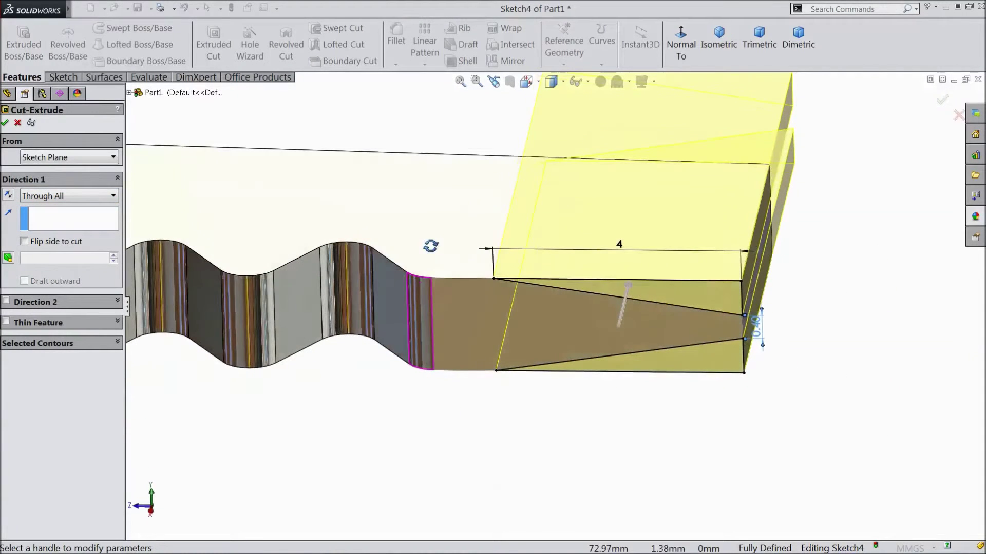
pyautogui.click(4, 123)
# Step: View the blade from above and select its edge face near the tip
pyautogui.moveTo(367, 328); pyautogui.dragTo(700, 341, button='middle')
pyautogui.scroll(-2, 688, 303)
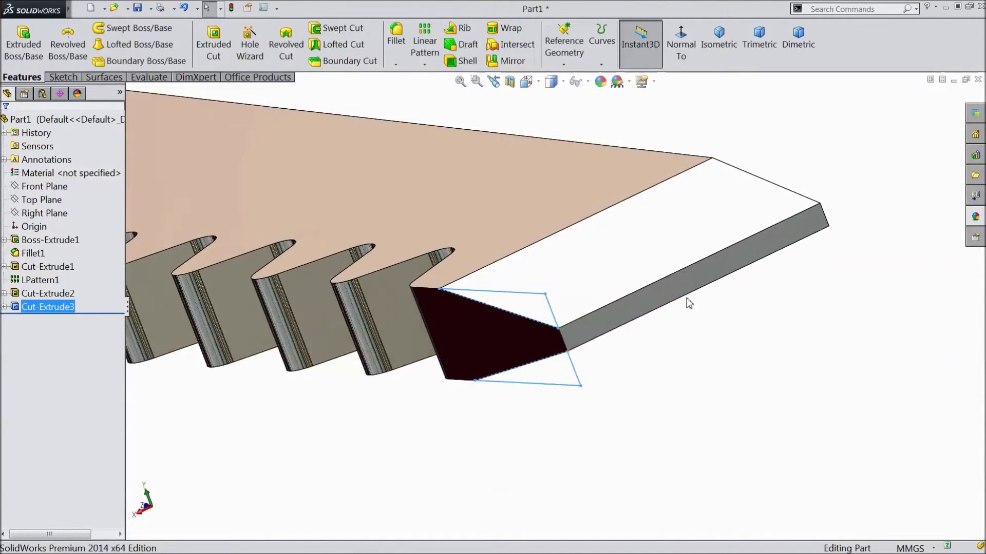
pyautogui.click(646, 303)
# Step: Start a sketch on the edge face, view it normal, and draw a three-line triangle
pyautogui.click(688, 269)
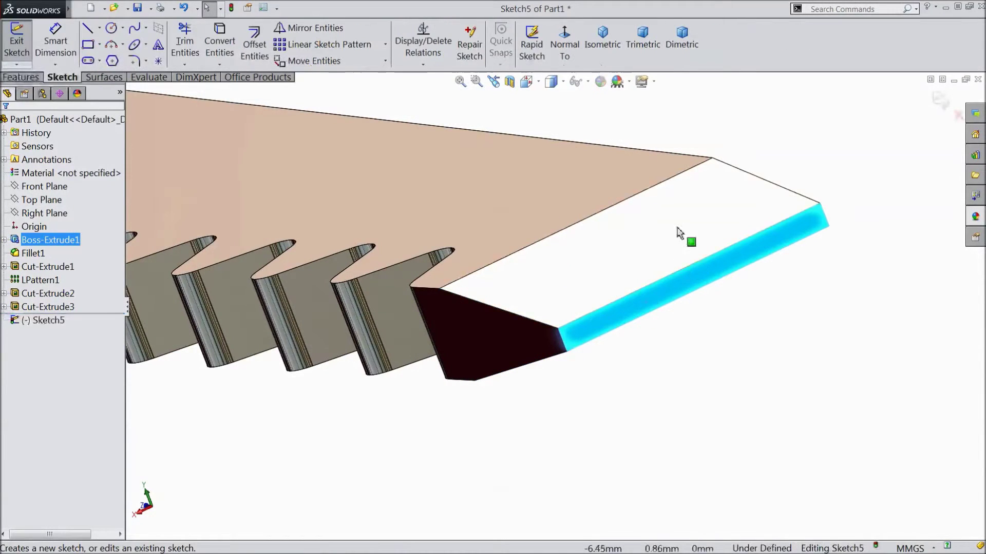
pyautogui.hotkey('ctrl', '8')
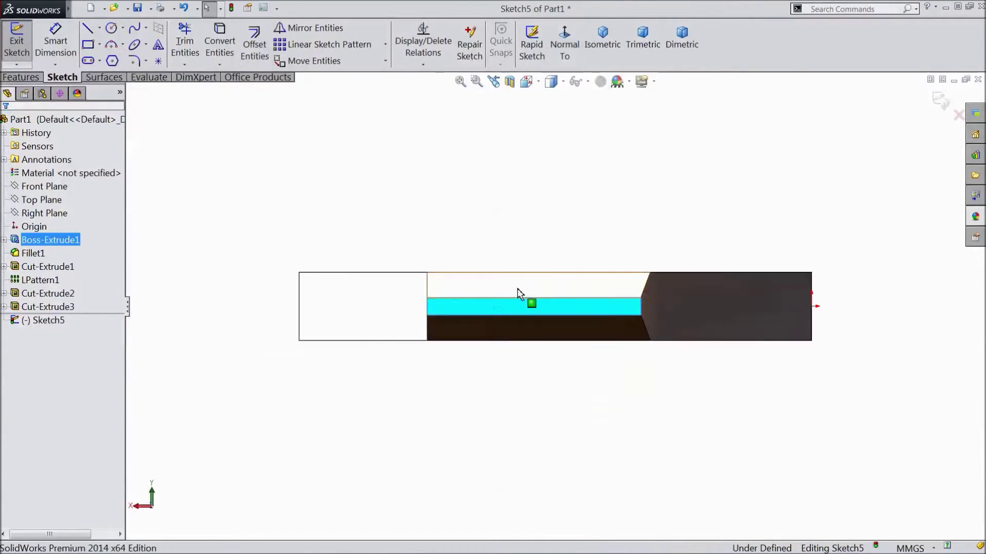
pyautogui.click(87, 29)
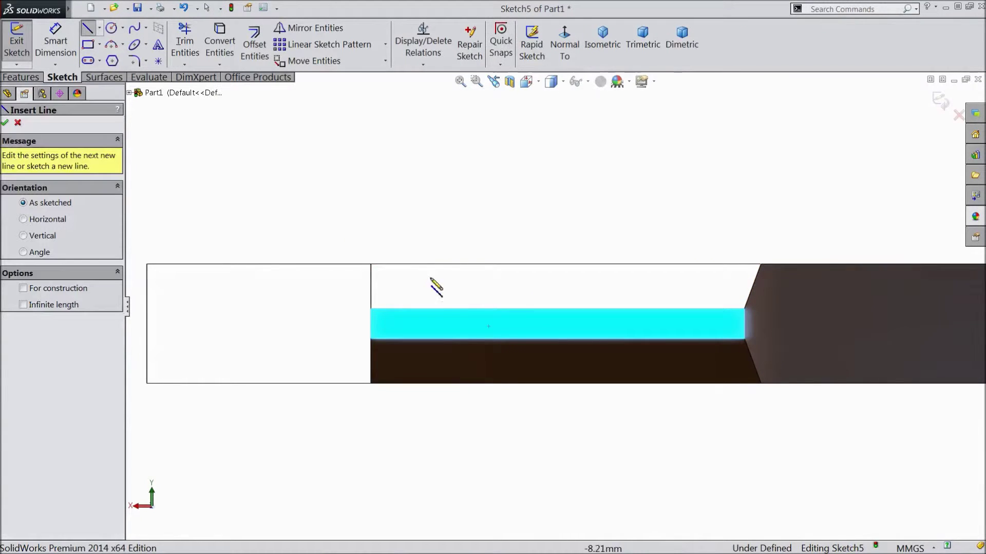
pyautogui.scroll(-2, 431, 279)
pyautogui.click(512, 252)
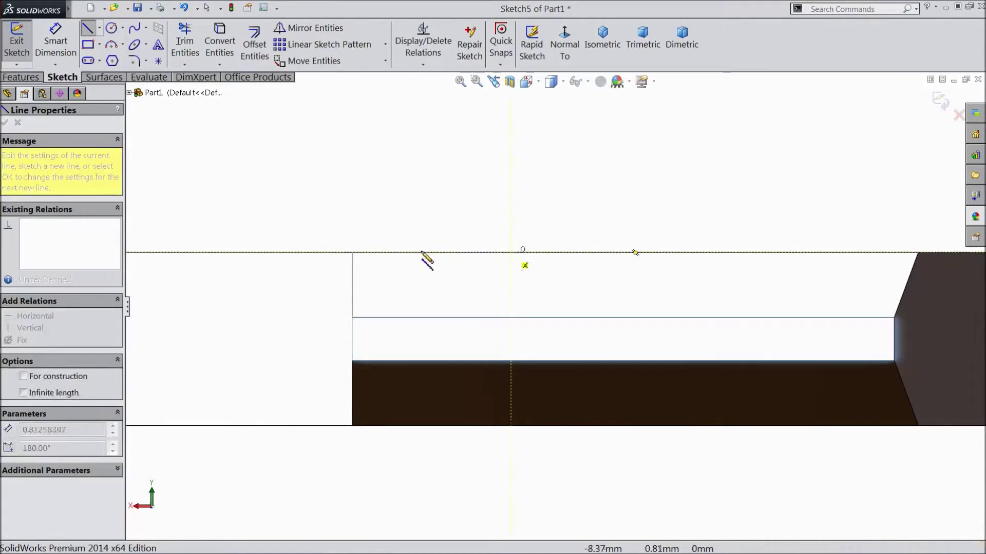
pyautogui.click(352, 252)
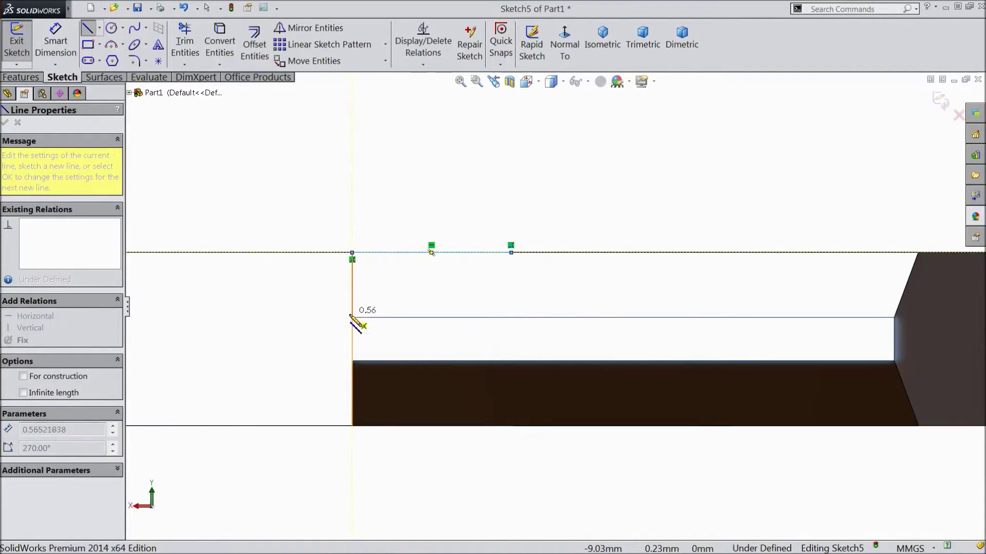
pyautogui.click(352, 318)
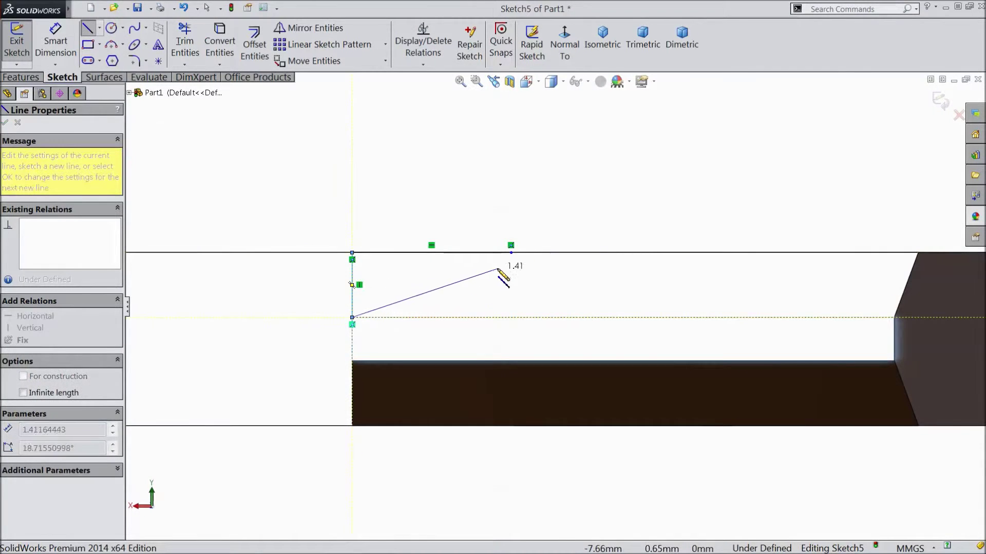
pyautogui.click(510, 252)
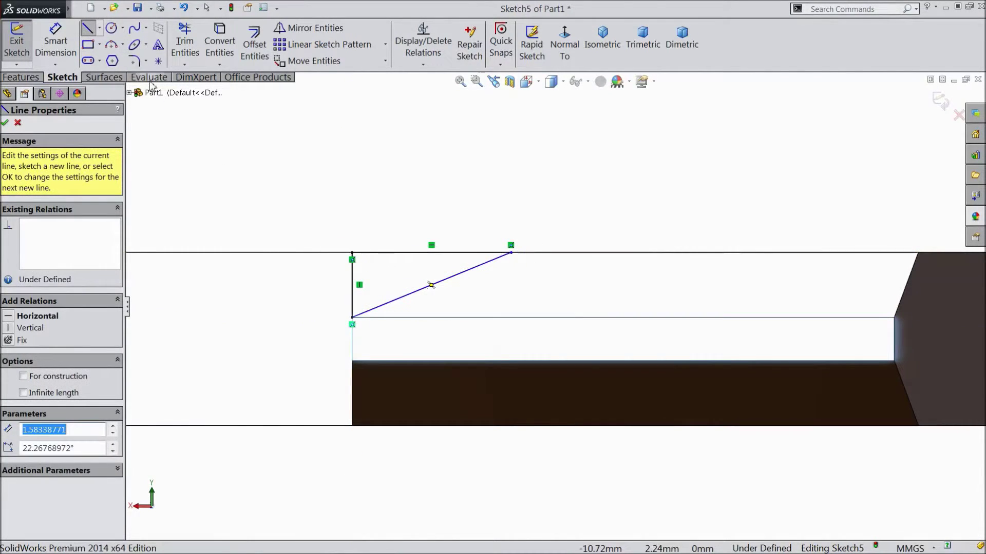
# Step: Dimension the triangle's top side to 1.50 mm
pyautogui.click(56, 41)
pyautogui.click(403, 257)
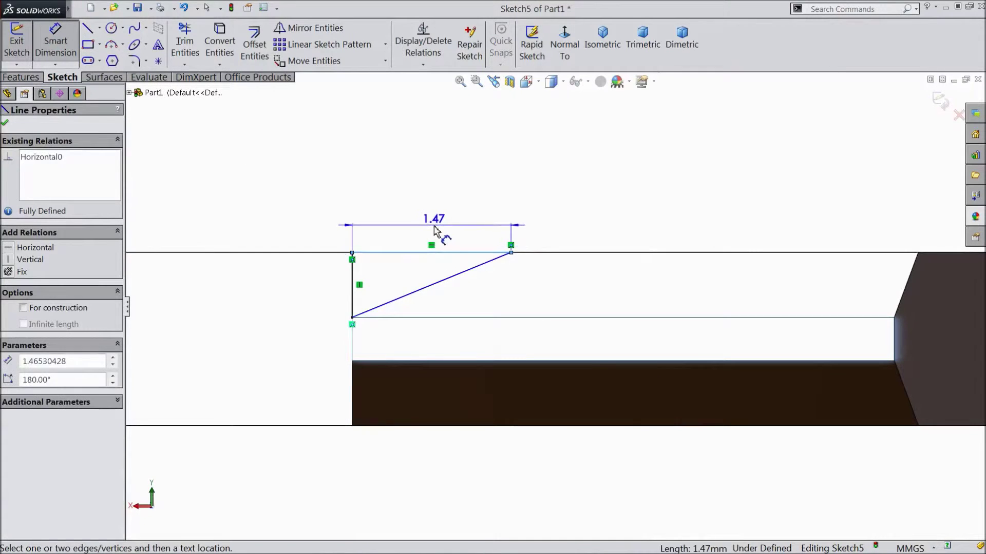
pyautogui.click(440, 221)
pyautogui.write('1.')
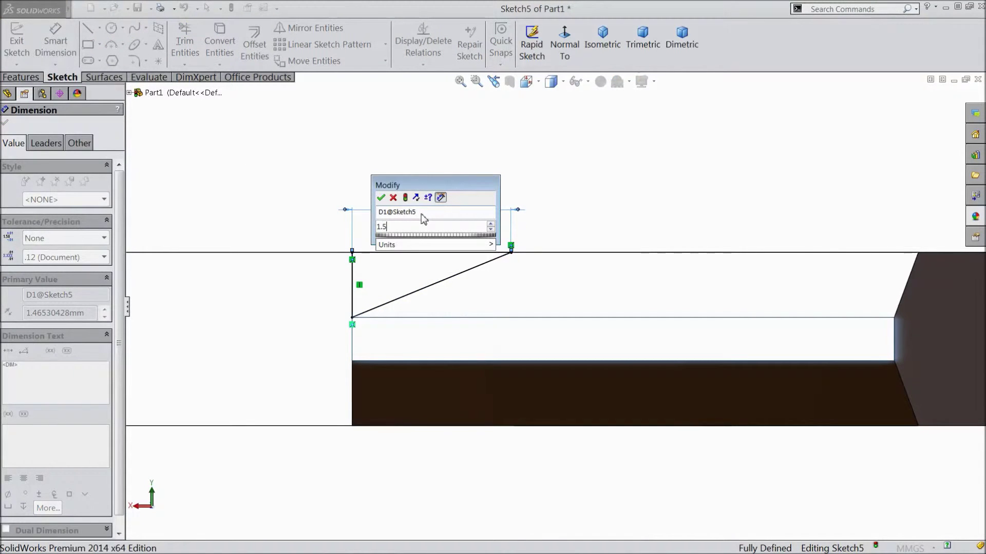
pyautogui.write('5')
pyautogui.click(381, 198)
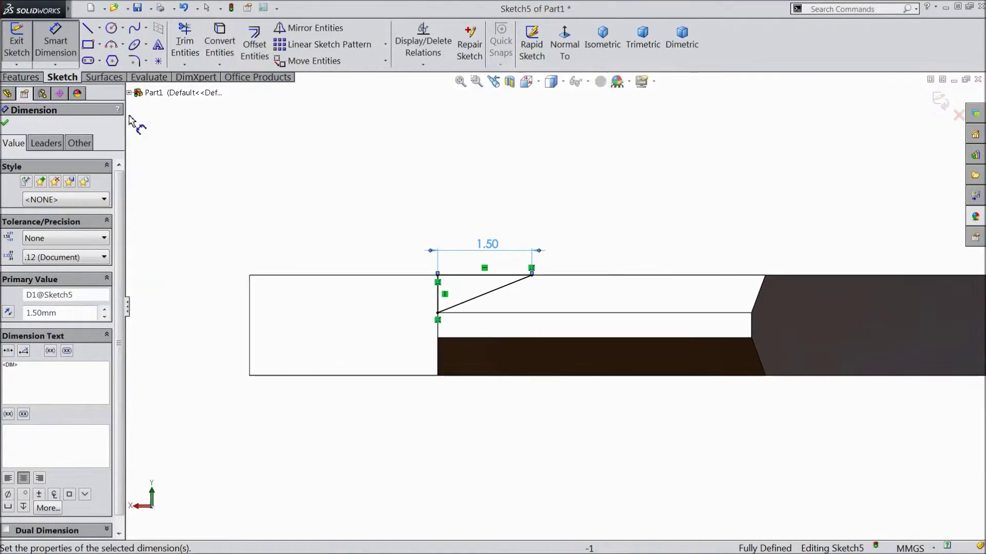
pyautogui.click(20, 77)
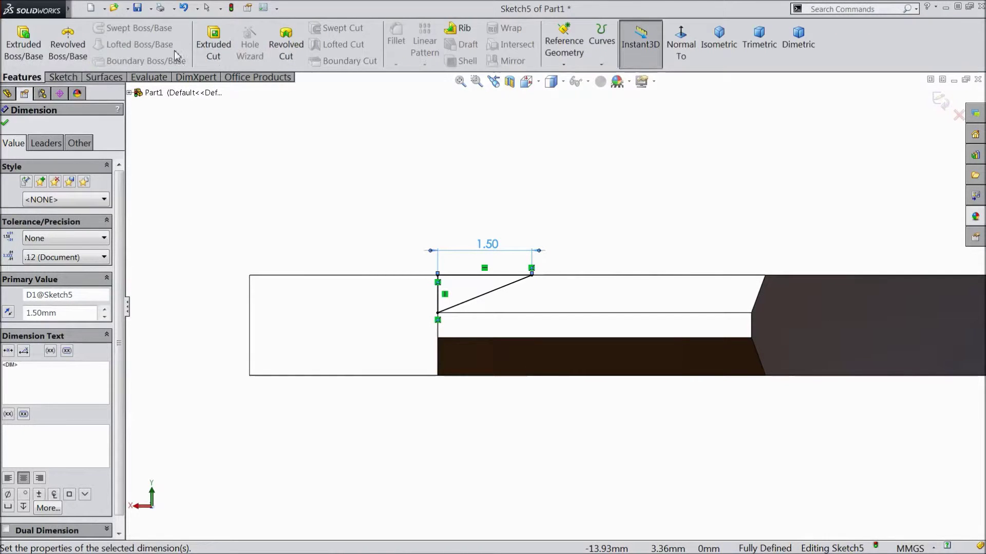
# Step: Start an extruded cut from the triangle with a reversed 4 mm start offset
pyautogui.click(215, 54)
pyautogui.click(93, 160)
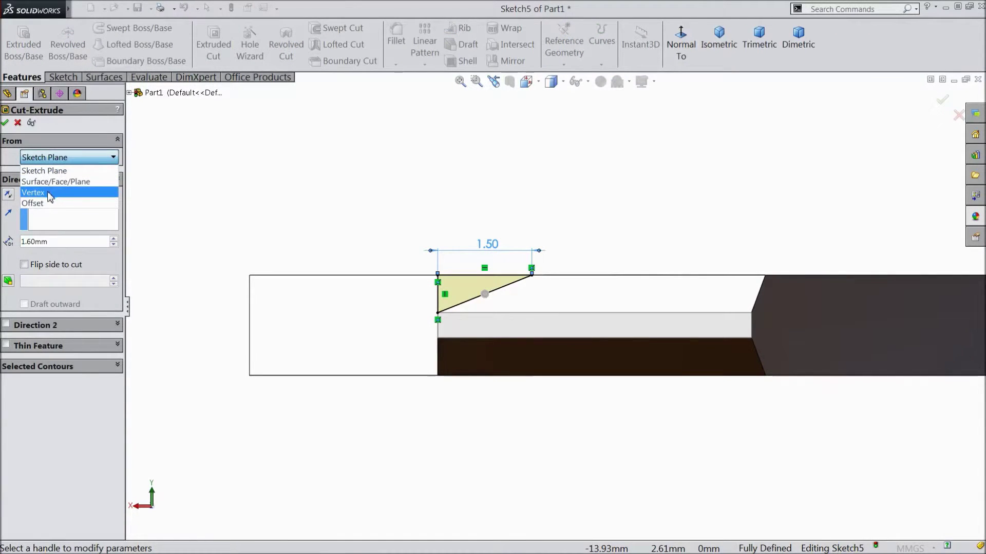
pyautogui.click(47, 200)
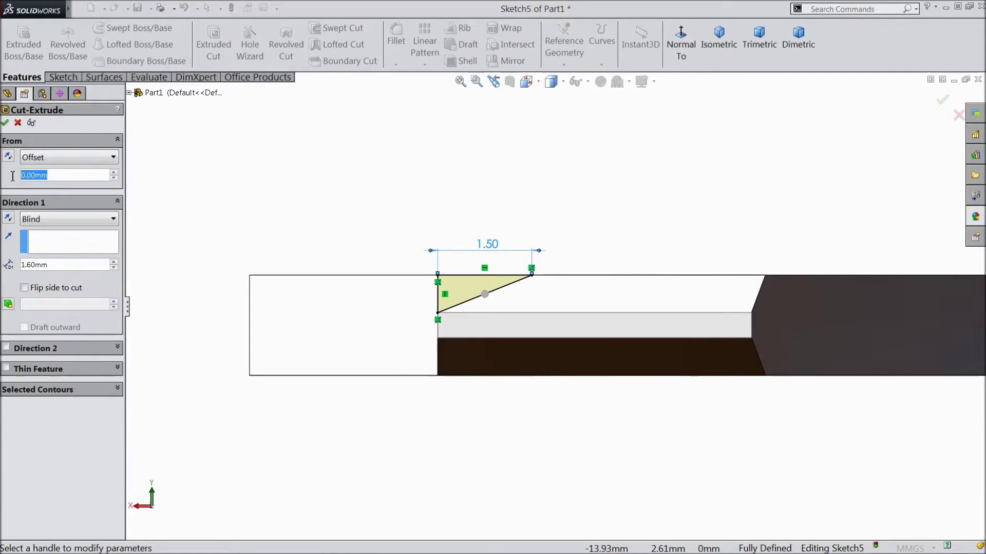
pyautogui.write('4')
pyautogui.press('Return')
pyautogui.moveTo(258, 187); pyautogui.dragTo(534, 371, button='middle')
pyautogui.scroll(5, 534, 370)
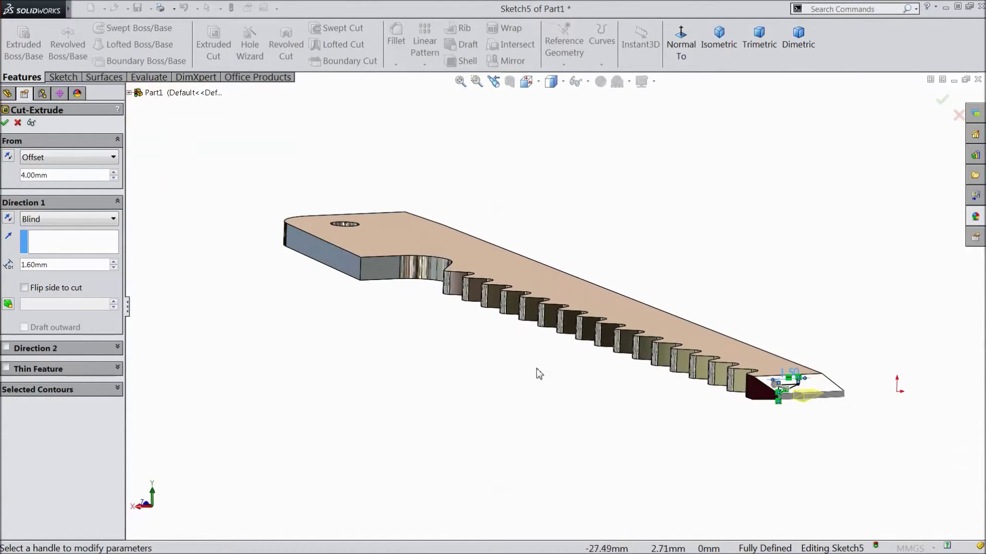
pyautogui.scroll(-6, 708, 428)
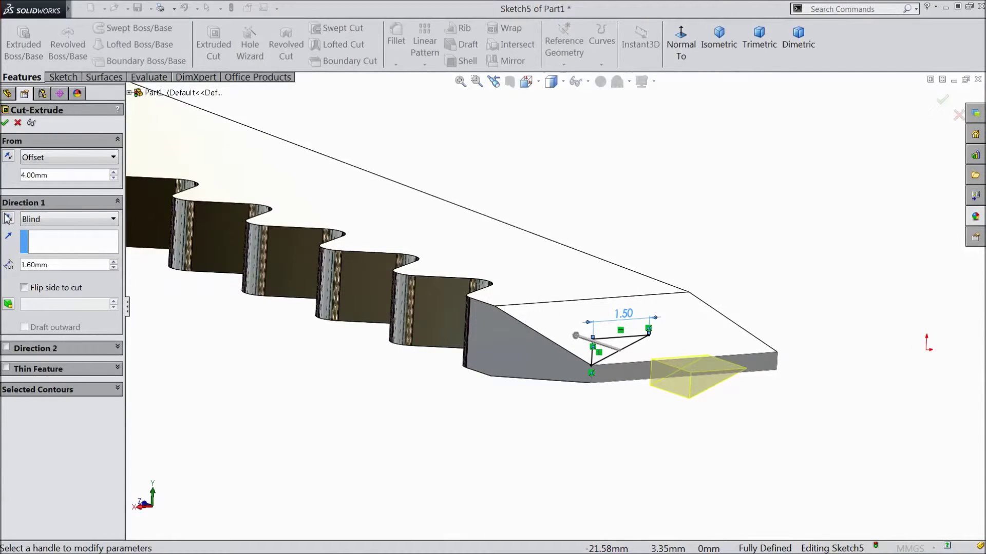
pyautogui.click(8, 157)
# Step: Drag the cut depth to 52.60 mm along the teeth and apply Cut-Extrude4
pyautogui.moveTo(241, 326); pyautogui.dragTo(435, 418, button='middle')
pyautogui.scroll(5, 297, 268)
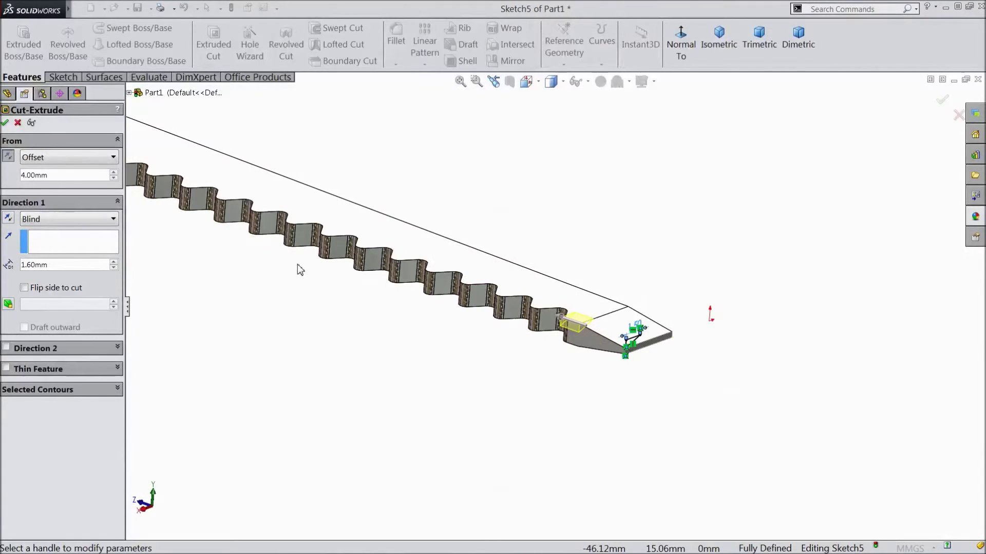
pyautogui.scroll(-3, 403, 267)
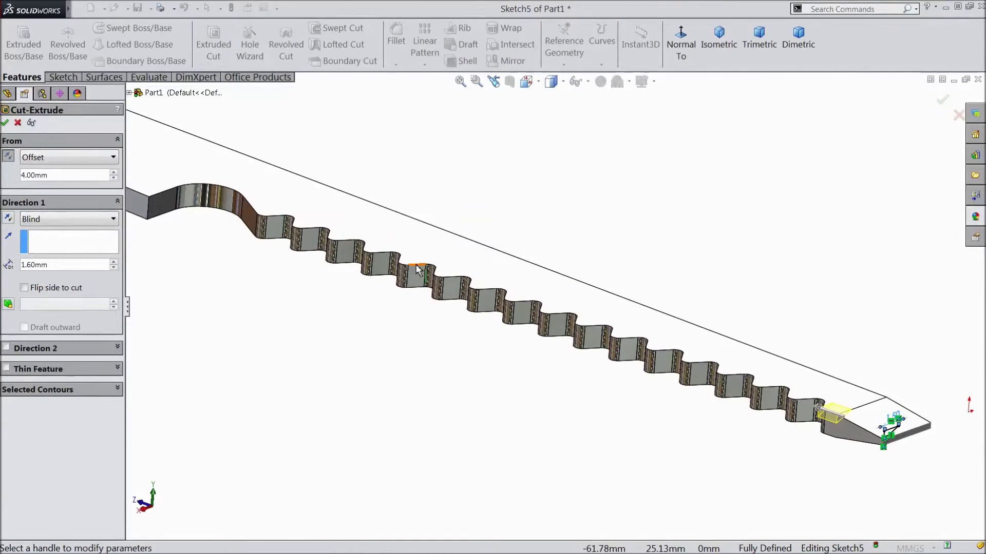
pyautogui.scroll(-1, 417, 271)
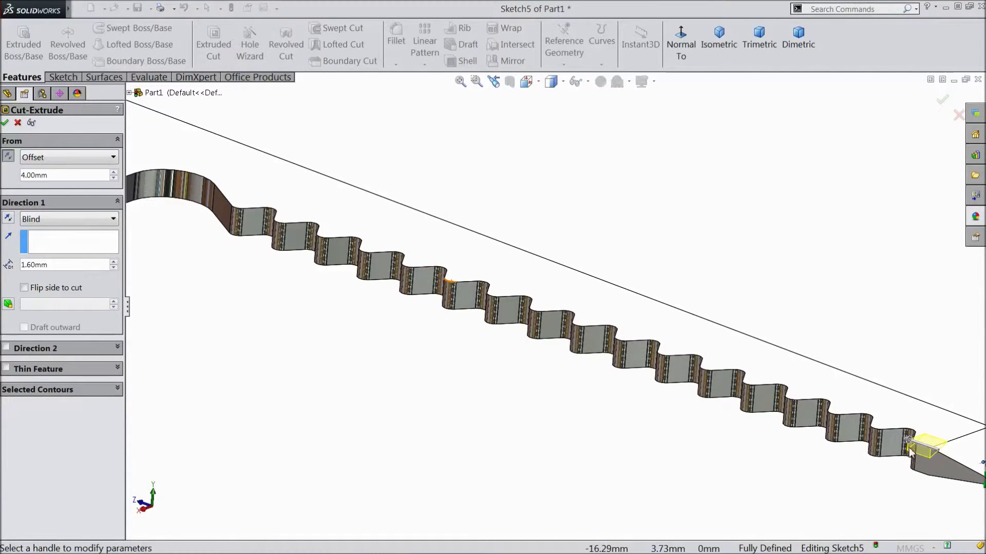
pyautogui.moveTo(920, 455); pyautogui.dragTo(190, 188)
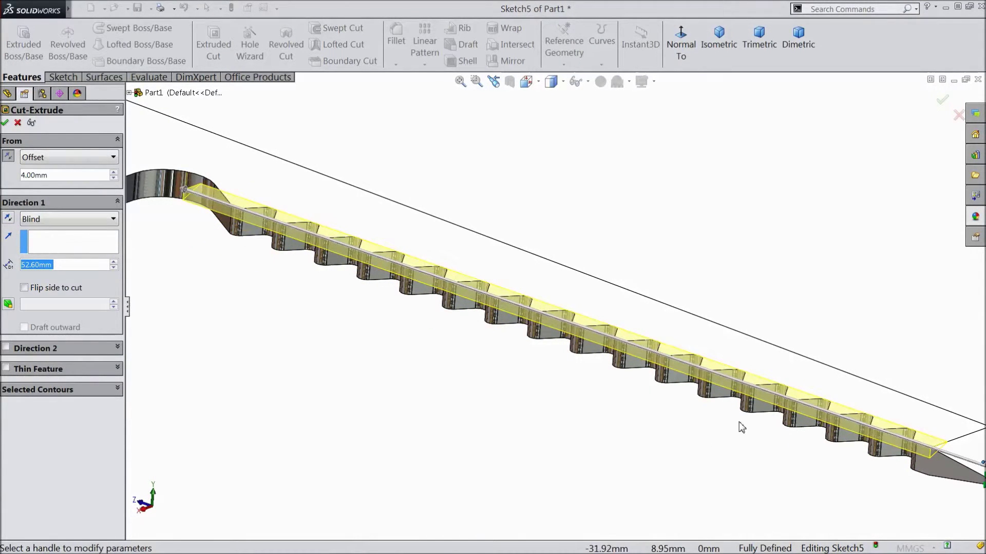
pyautogui.click(5, 124)
# Step: Sketch on the new bevel face at the tip and convert its edges into Sketch6
pyautogui.press('f')
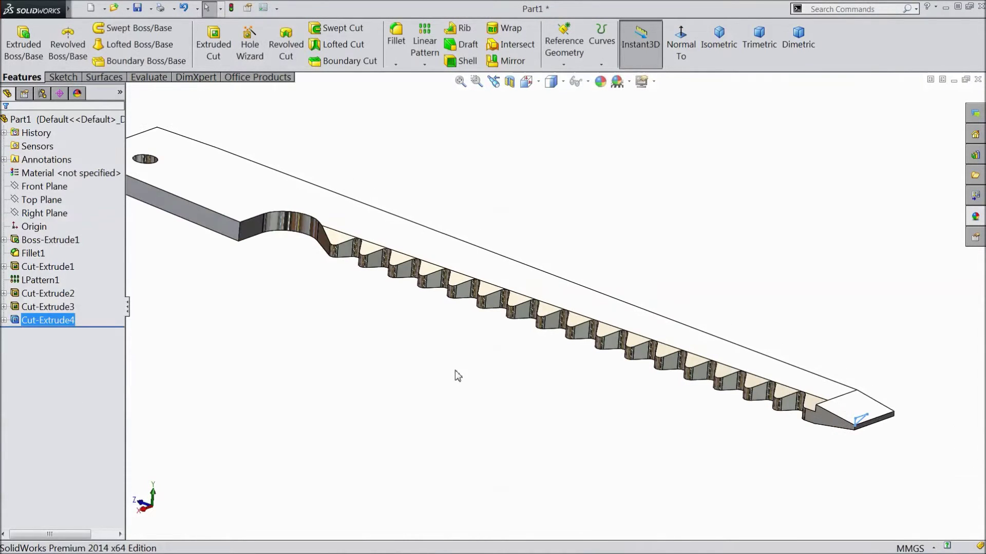
pyautogui.click(729, 457)
pyautogui.moveTo(728, 466); pyautogui.dragTo(802, 431, button='middle')
pyautogui.scroll(-2, 732, 437)
pyautogui.moveTo(725, 386); pyautogui.dragTo(783, 378, button='middle')
pyautogui.scroll(-5, 750, 285)
pyautogui.scroll(-2, 748, 308)
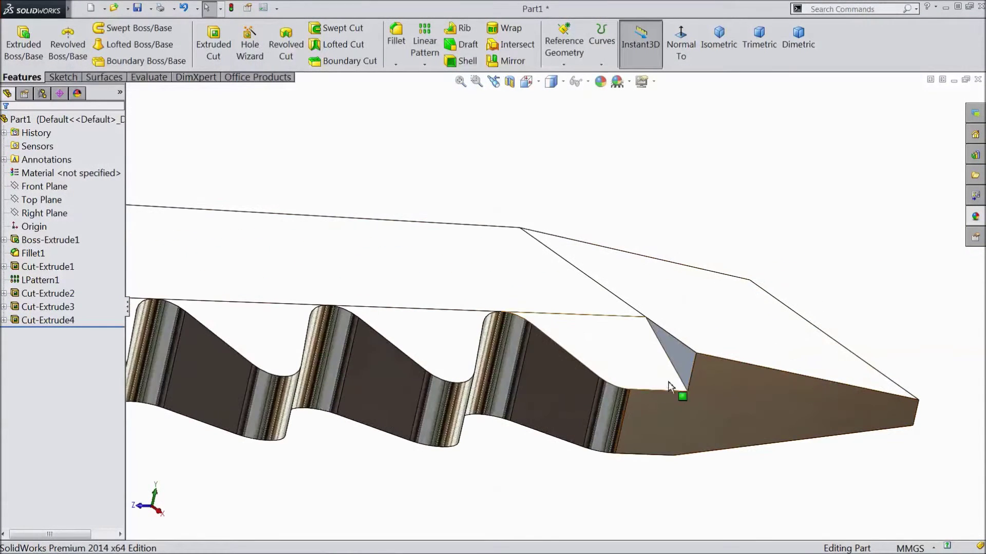
pyautogui.click(682, 363)
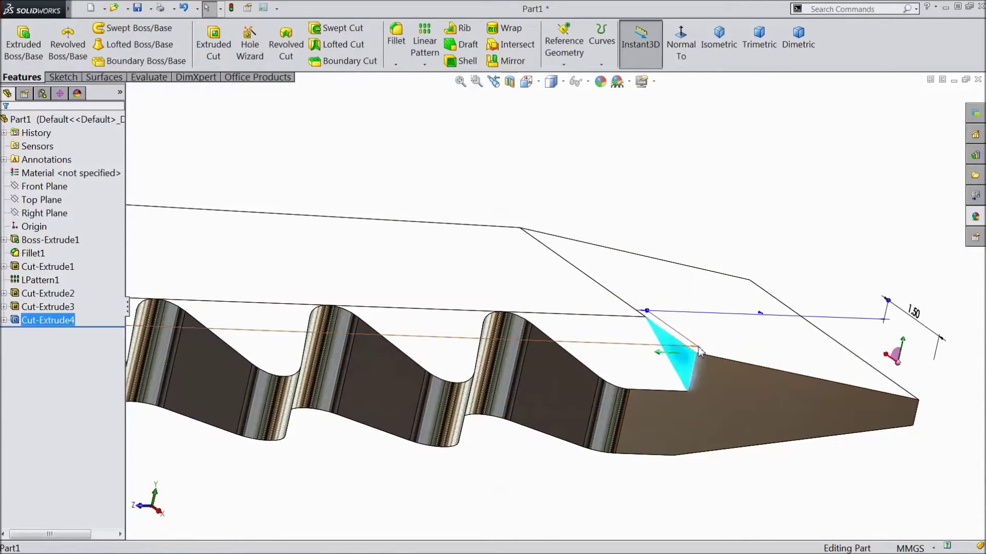
pyautogui.click(722, 328)
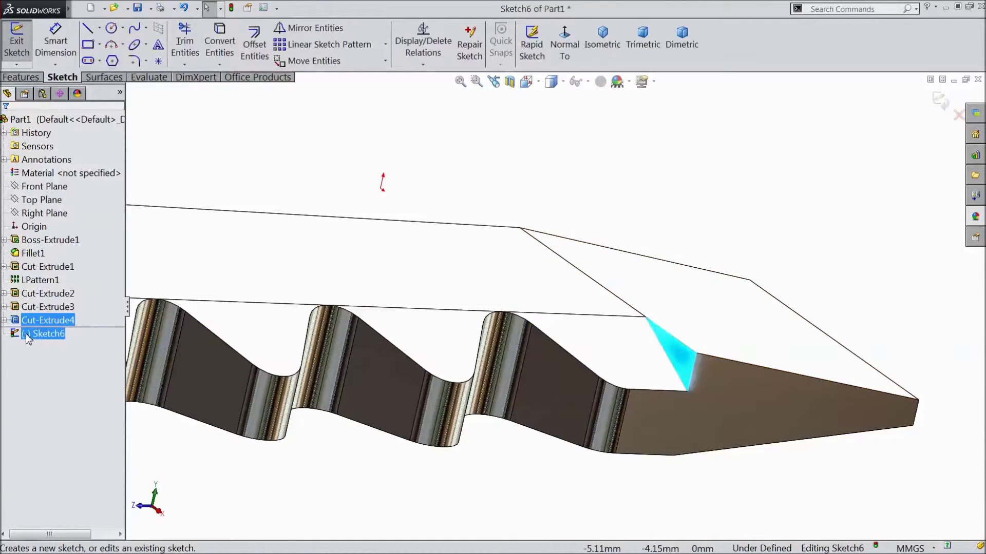
pyautogui.click(218, 58)
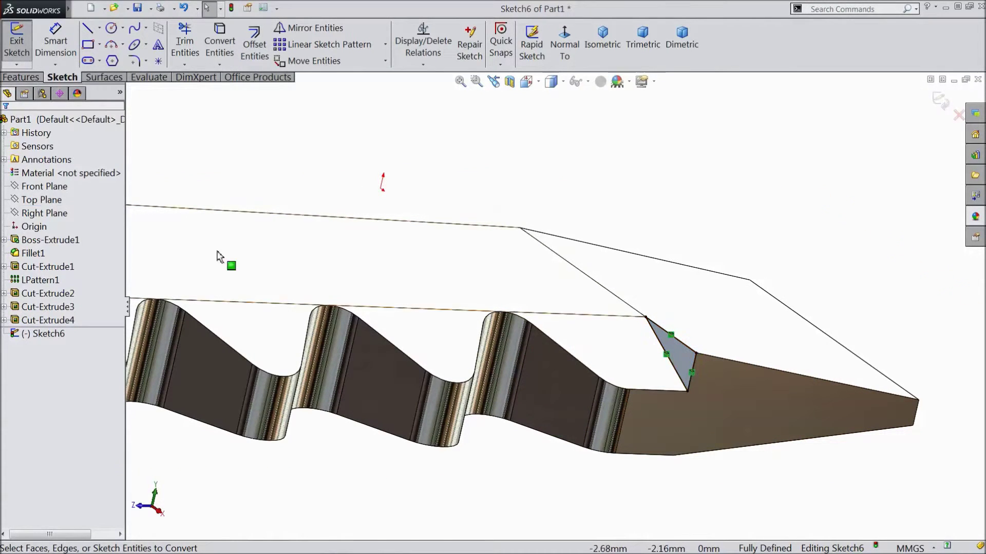
# Step: Revolve-cut Sketch6 360° about its sketch line to create Cut-Revolve1
pyautogui.click(22, 77)
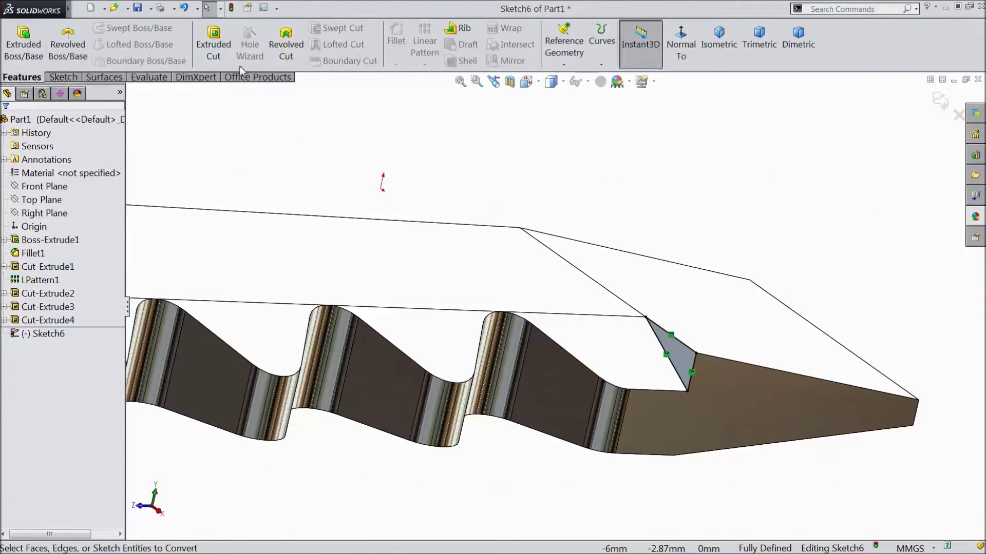
pyautogui.click(291, 58)
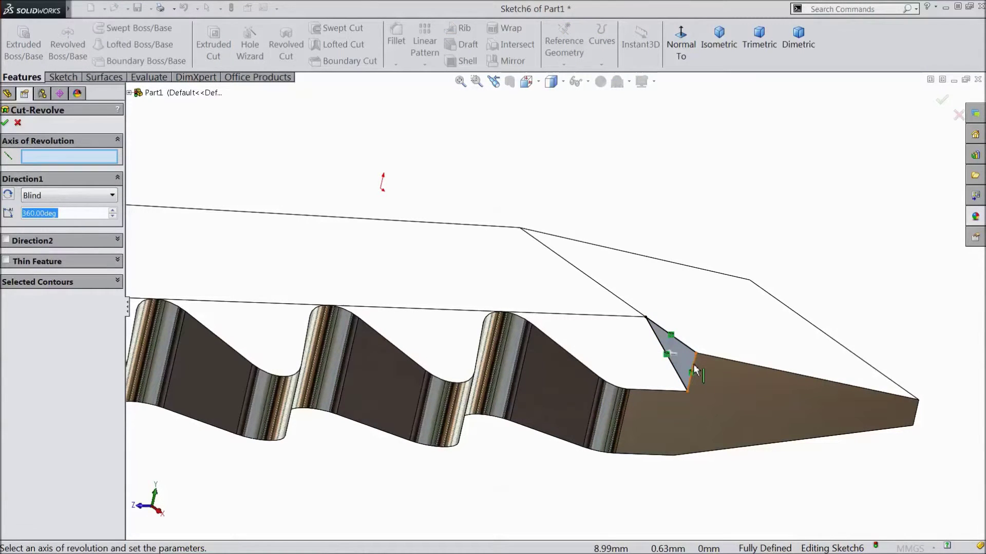
pyautogui.click(693, 365)
pyautogui.moveTo(697, 392); pyautogui.dragTo(406, 279, button='middle')
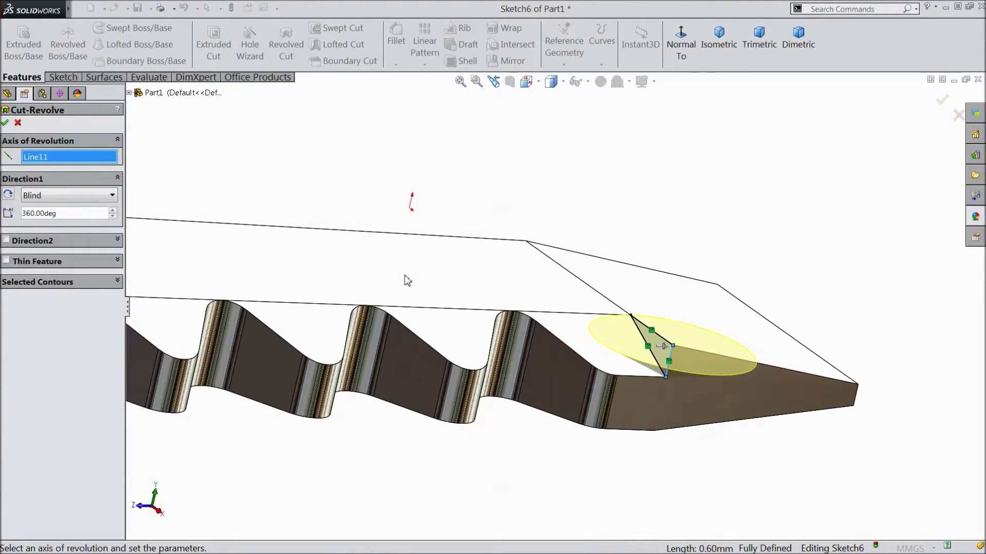
pyautogui.moveTo(780, 176)
pyautogui.mouseDown(button='middle')
pyautogui.moveTo(784, 202)
pyautogui.moveTo(741, 370)
pyautogui.moveTo(688, 432)
pyautogui.moveTo(669, 418)
pyautogui.mouseUp(button='middle')
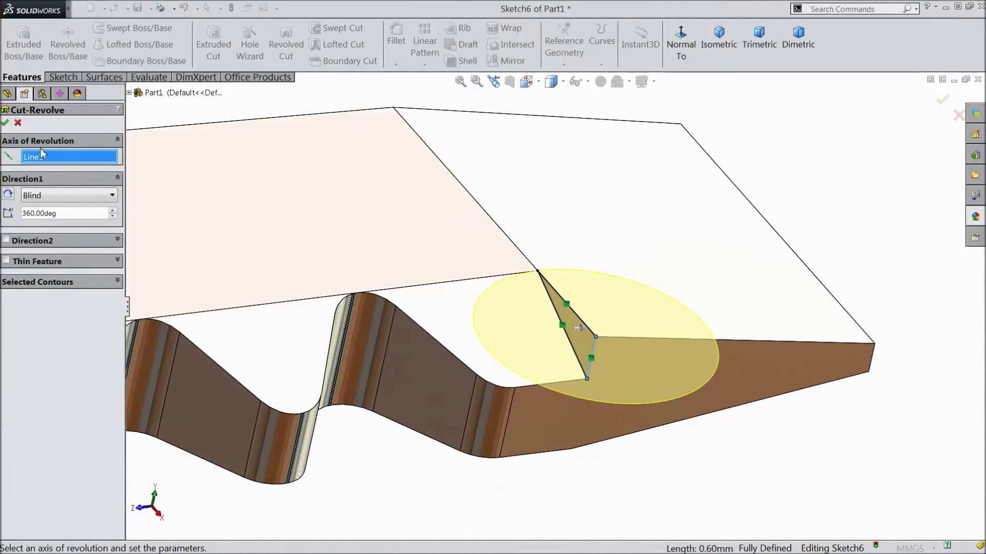
pyautogui.click(6, 123)
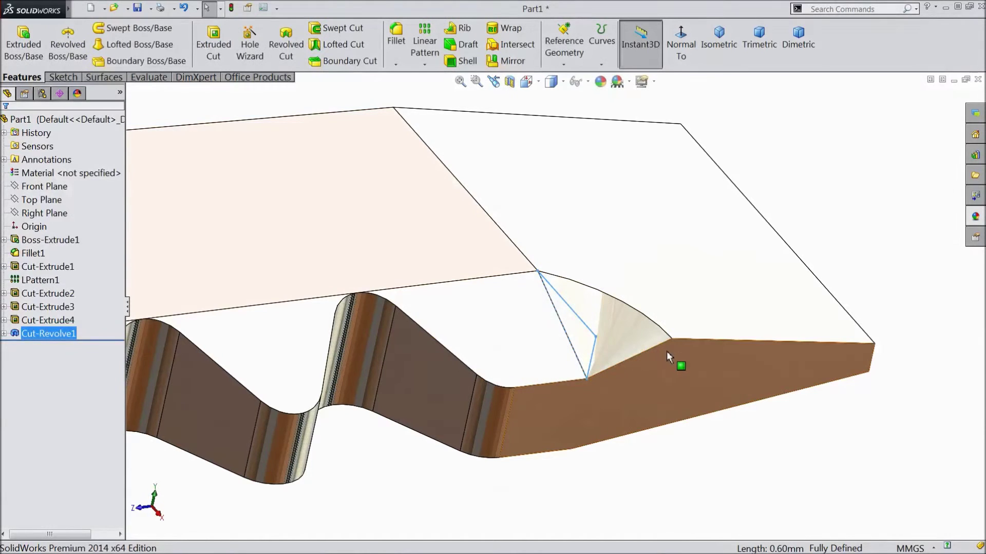
# Step: Select the Top Plane in isometric view and start a Mirror feature
pyautogui.click(836, 182)
pyautogui.moveTo(806, 310); pyautogui.dragTo(738, 411, button='middle')
pyautogui.scroll(3, 567, 347)
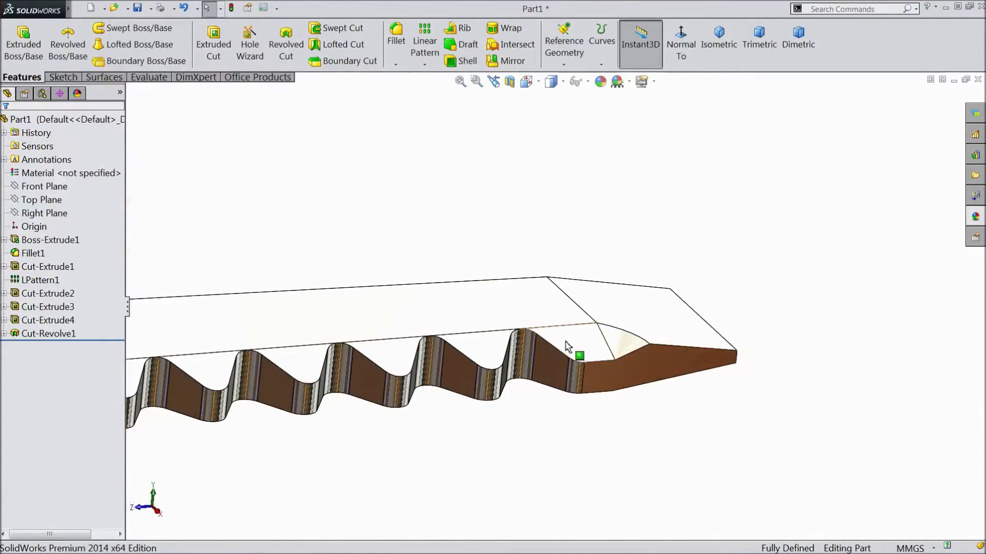
pyautogui.click(717, 41)
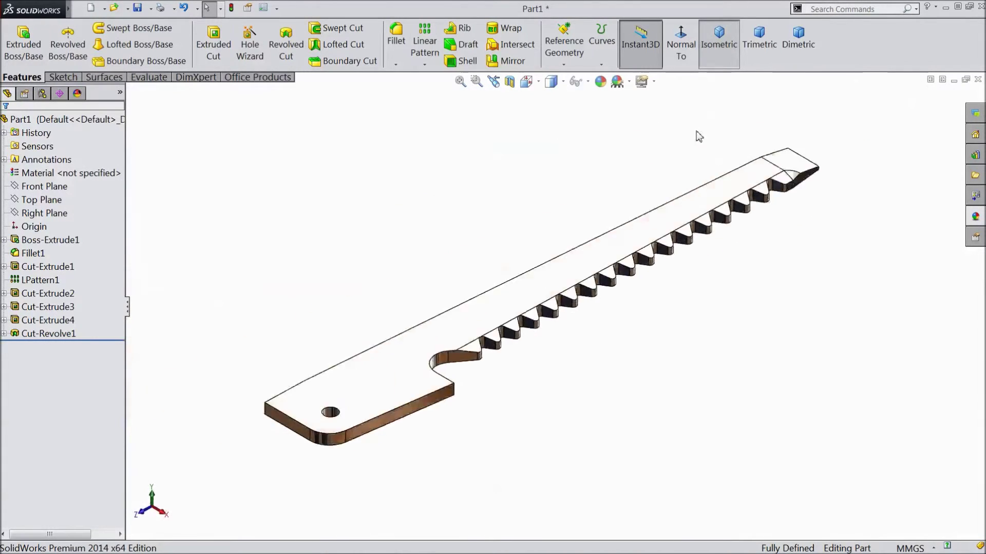
pyautogui.scroll(-3, 711, 249)
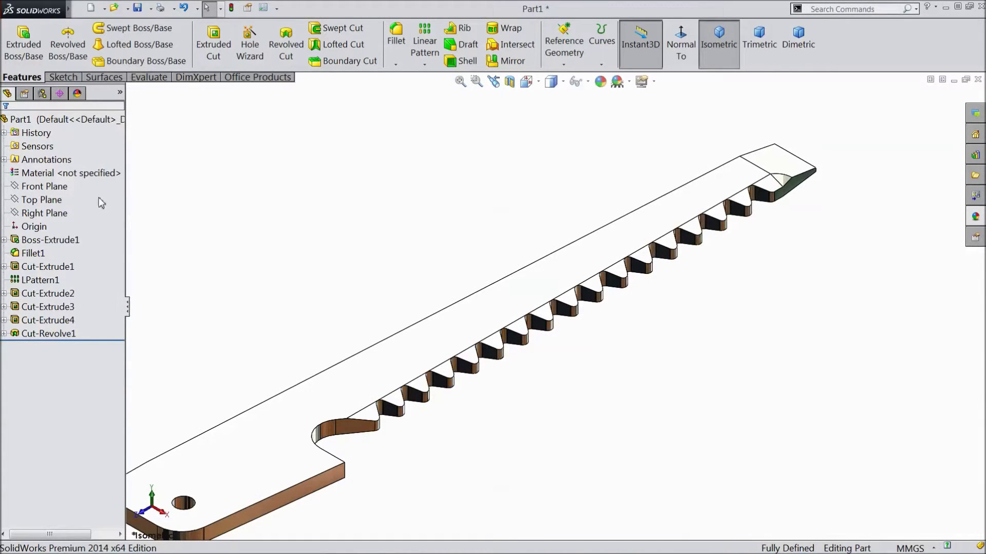
pyautogui.click(47, 200)
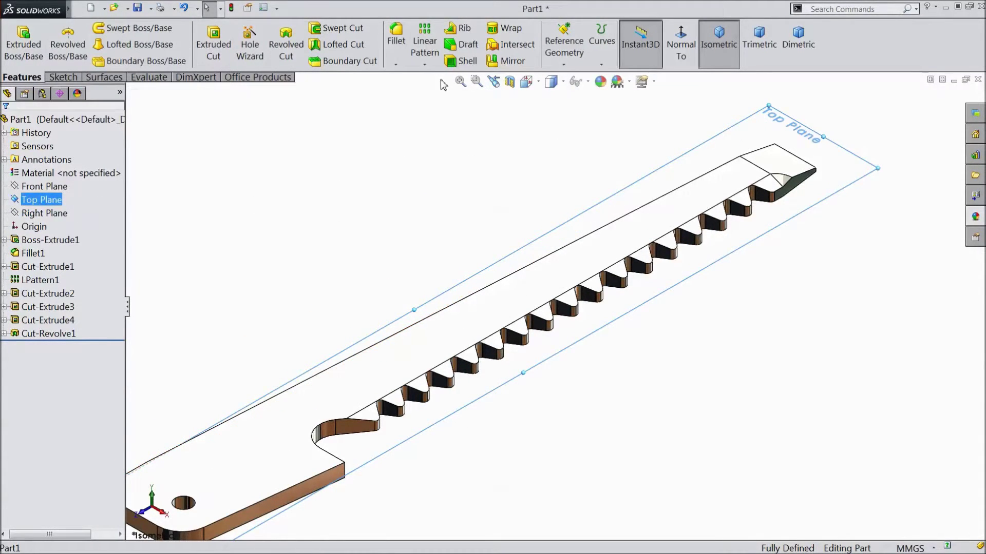
pyautogui.click(428, 65)
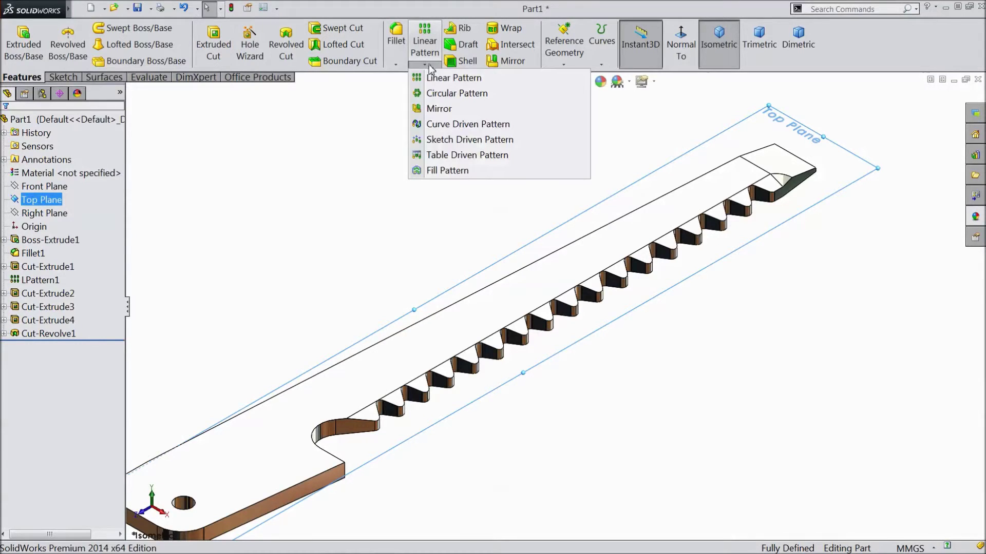
pyautogui.click(434, 109)
# Step: Mirror Cut-Revolve1 and Cut-Extrude1 across the Top Plane as Mirror1
pyautogui.scroll(-5, 782, 204)
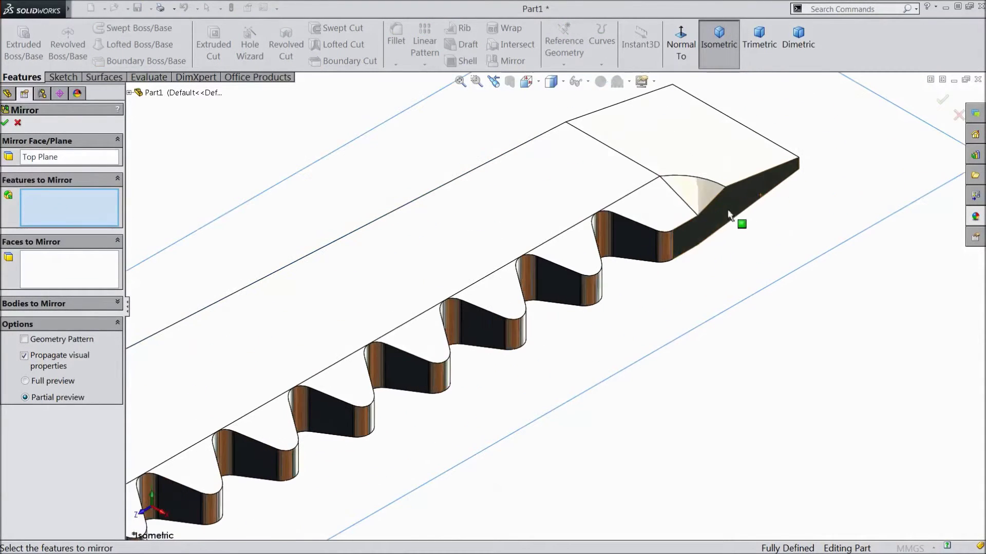
pyautogui.click(700, 197)
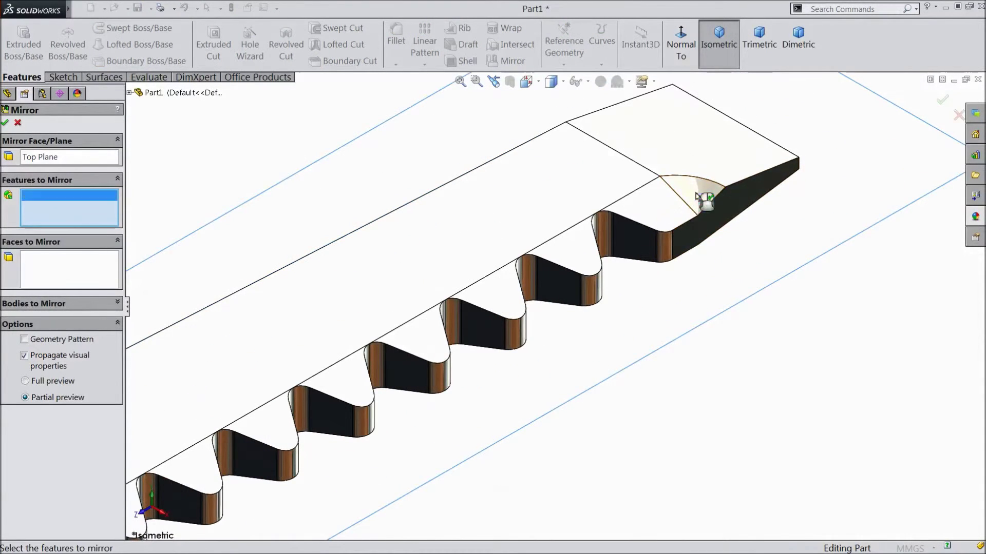
pyautogui.click(631, 235)
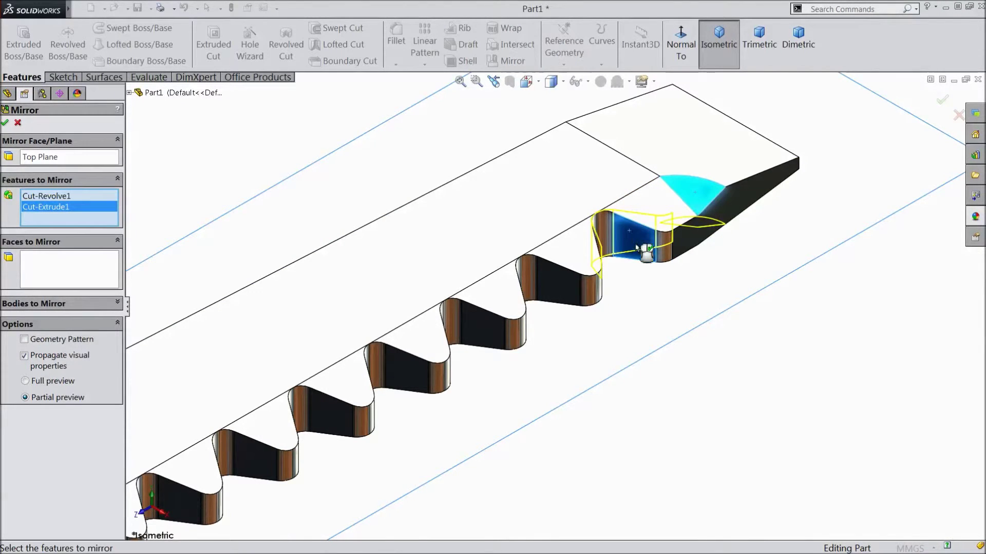
pyautogui.scroll(5, 641, 245)
pyautogui.moveTo(666, 385); pyautogui.dragTo(614, 308, button='middle')
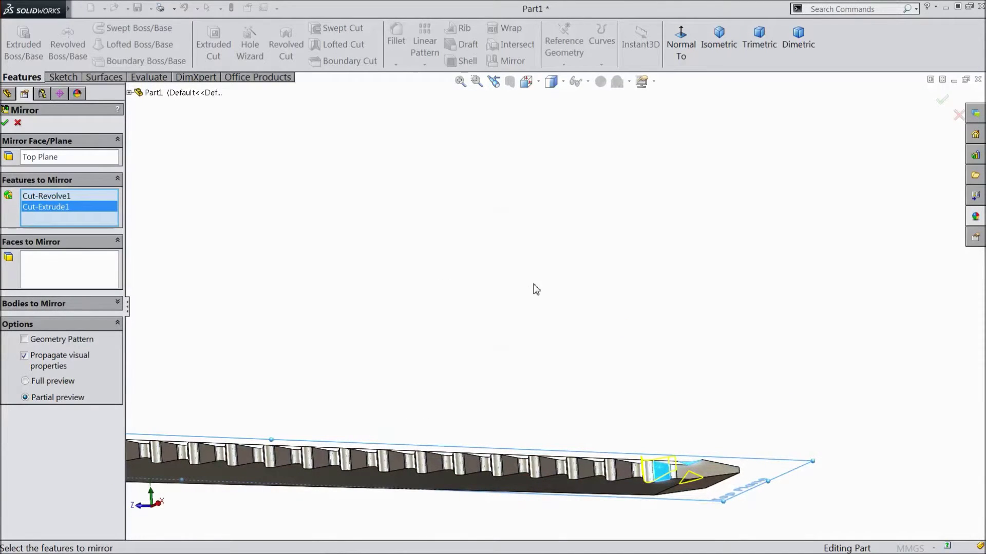
pyautogui.click(4, 124)
pyautogui.moveTo(674, 539)
pyautogui.mouseDown(button='middle')
pyautogui.moveTo(669, 469)
pyautogui.moveTo(635, 436)
pyautogui.moveTo(636, 407)
pyautogui.moveTo(638, 498)
pyautogui.moveTo(627, 352)
pyautogui.moveTo(636, 524)
pyautogui.moveTo(567, 486)
pyautogui.mouseUp(button='middle')
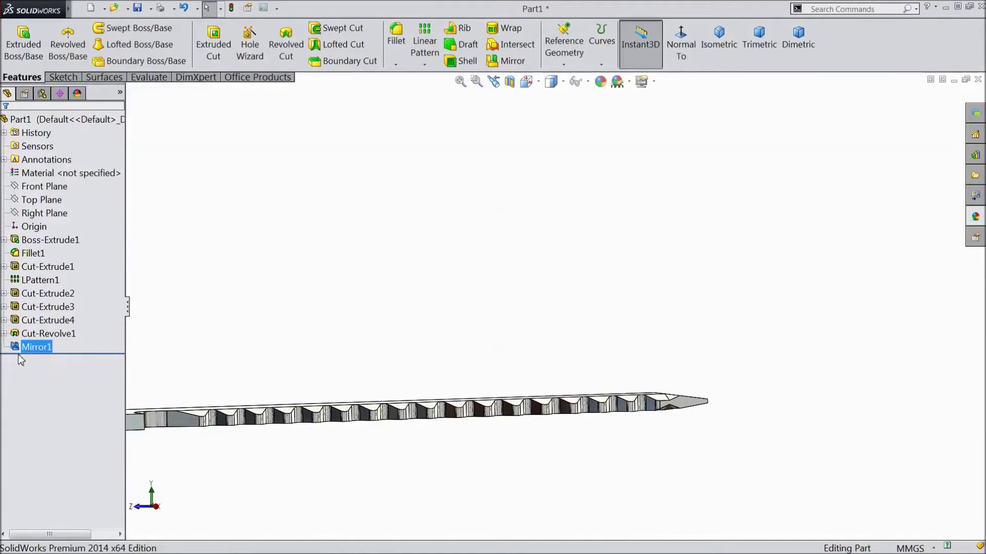
# Step: Reopen Mirror1 for editing and check which faces Cut-Extrude1 and Cut-Revolve1 cover
pyautogui.click(27, 321)
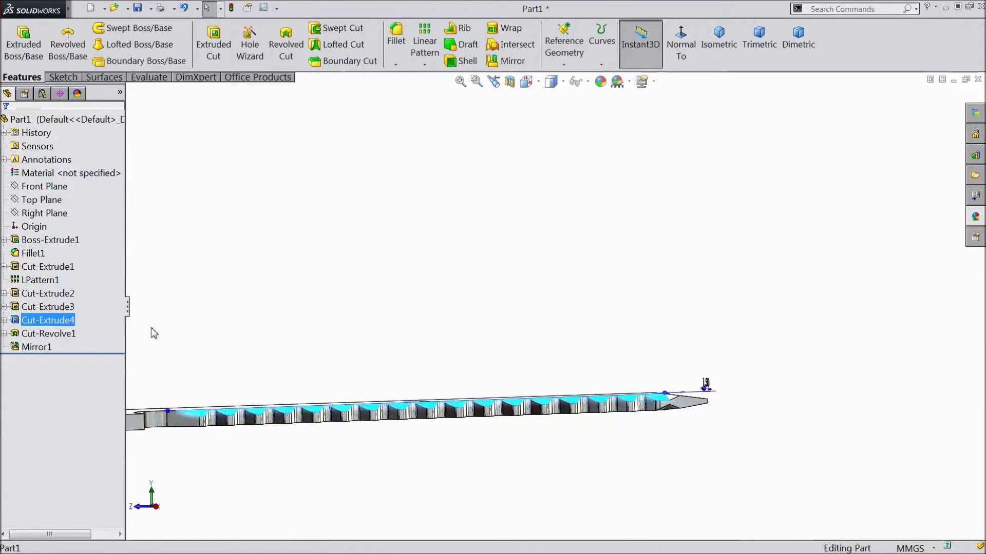
pyautogui.click(37, 350)
pyautogui.click(45, 333)
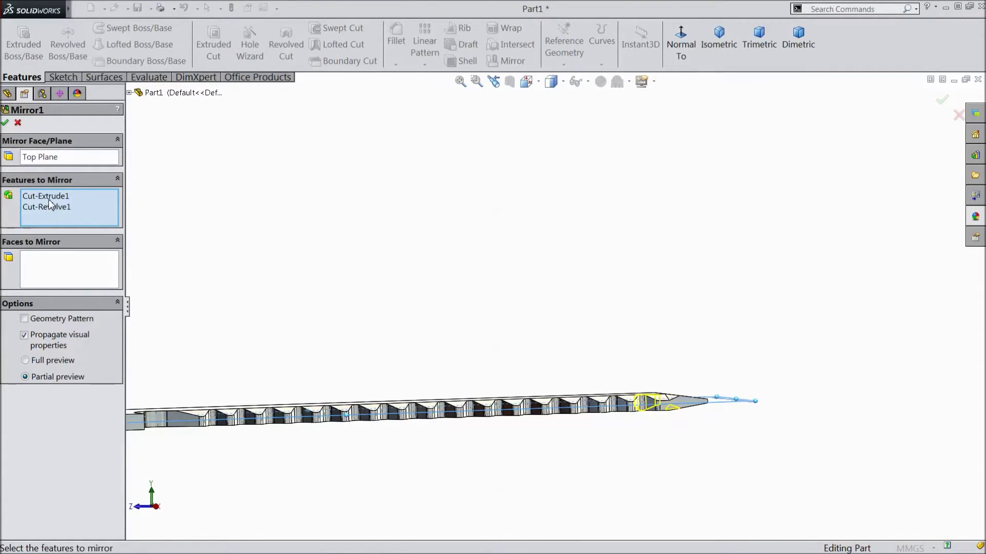
pyautogui.click(50, 198)
pyautogui.moveTo(335, 250); pyautogui.dragTo(350, 310, button='middle')
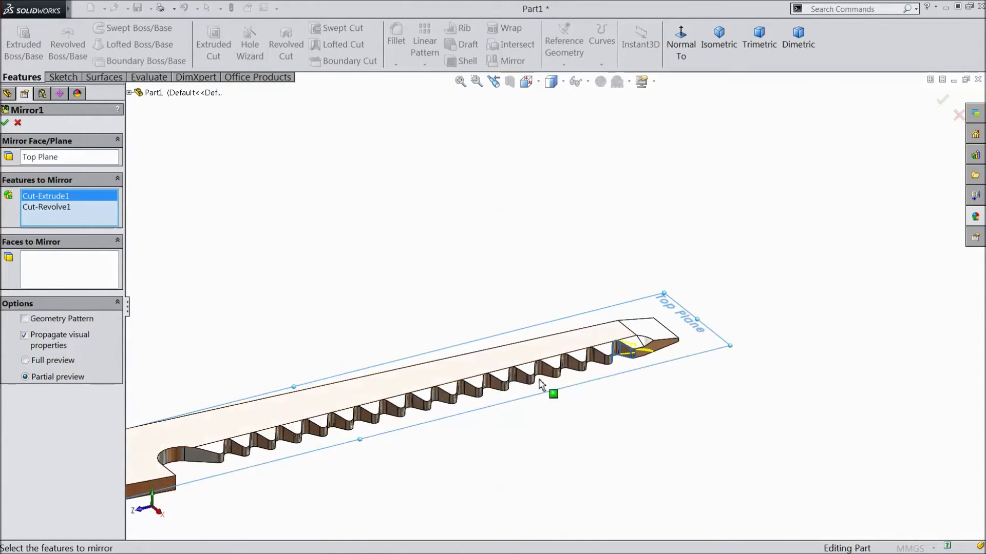
pyautogui.scroll(-5, 626, 354)
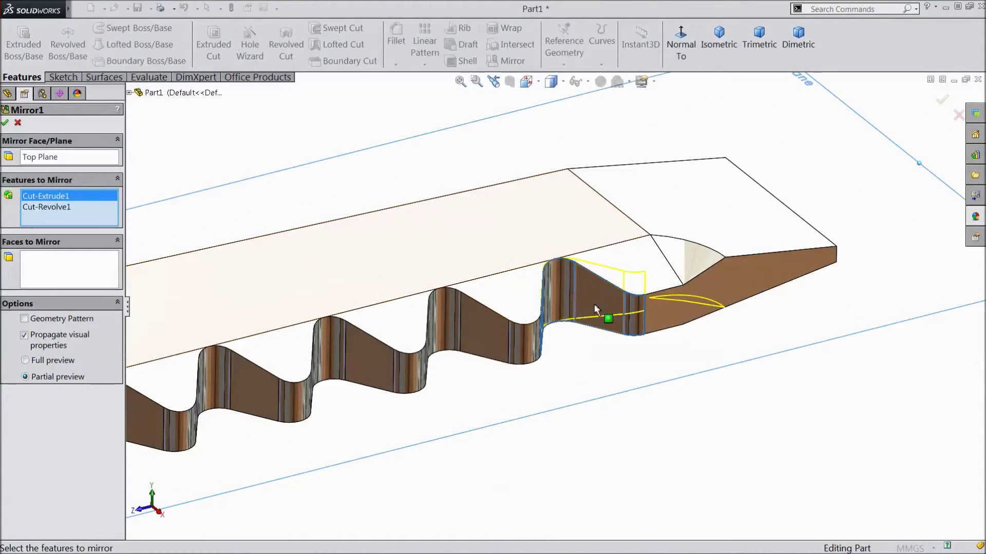
pyautogui.scroll(-2, 593, 304)
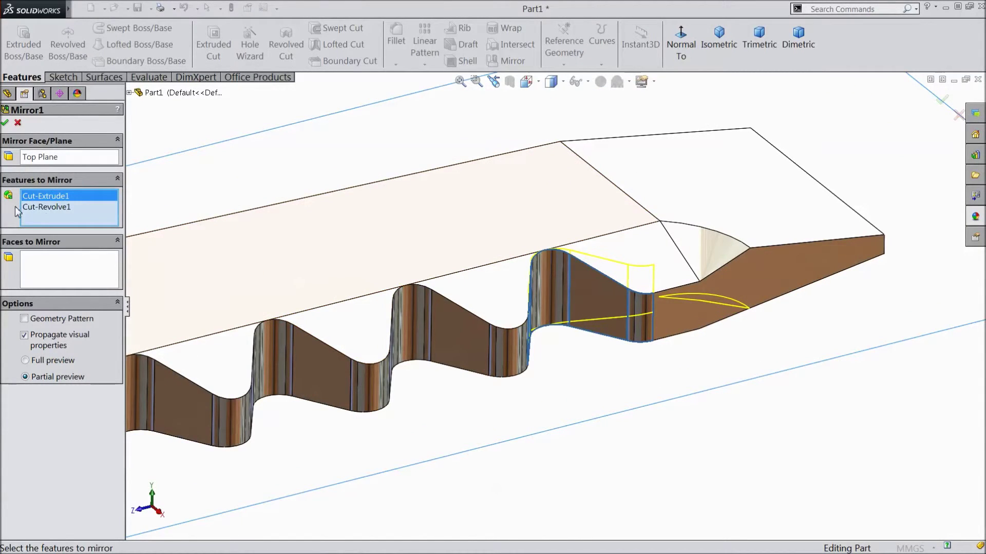
pyautogui.click(49, 207)
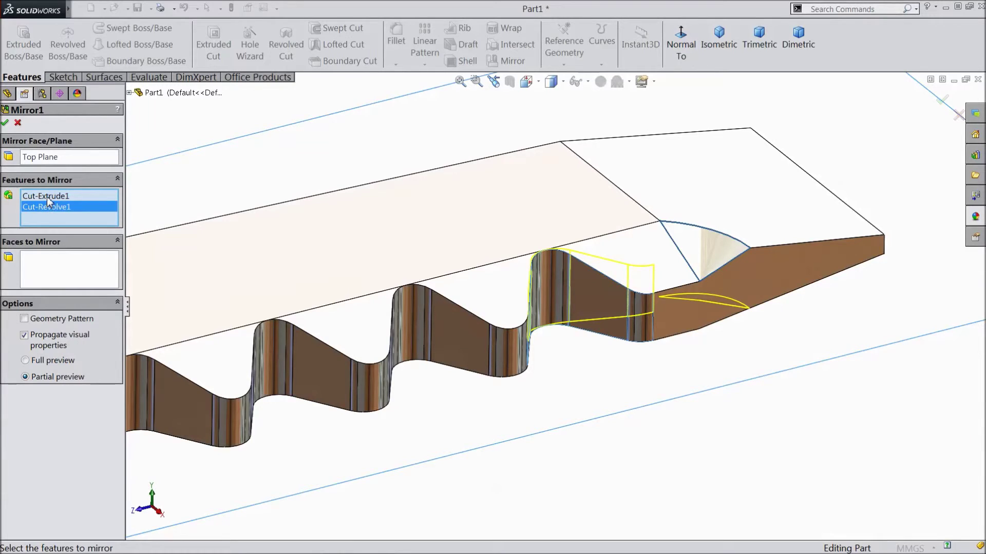
# Step: Replace Mirror1's features to mirror with Cut-Revolve1 and Cut-Extrude4, then confirm
pyautogui.click(47, 196)
pyautogui.rightClick(47, 197)
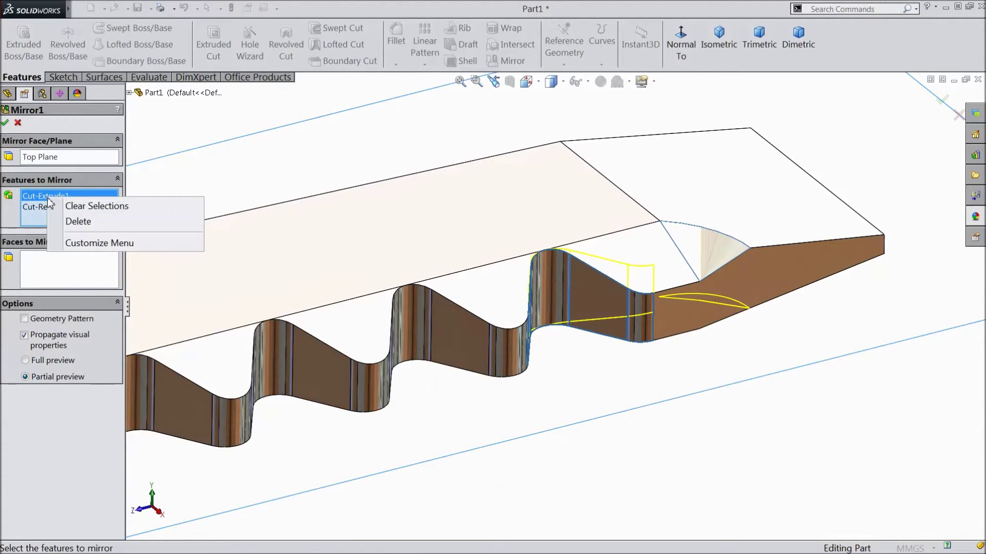
pyautogui.click(84, 207)
pyautogui.click(713, 264)
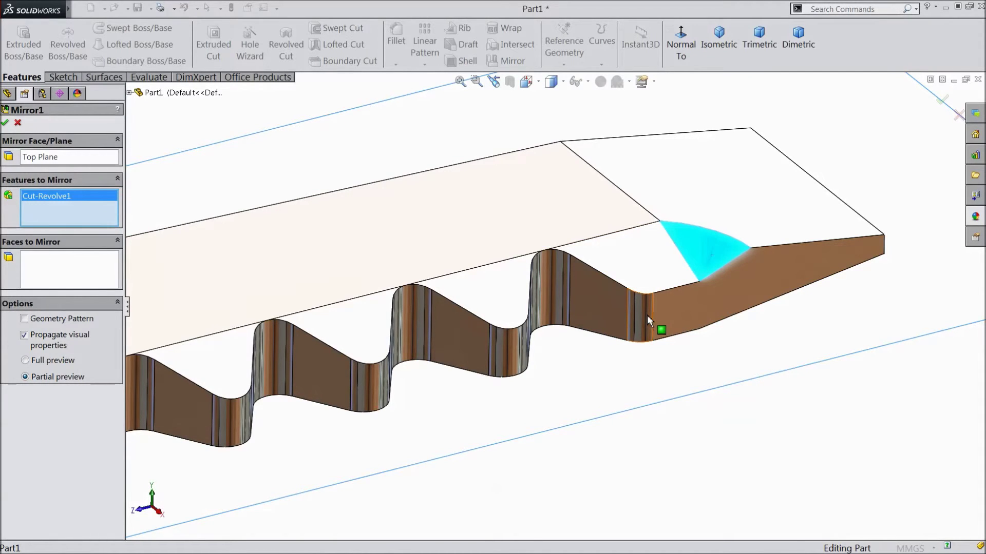
pyautogui.click(638, 274)
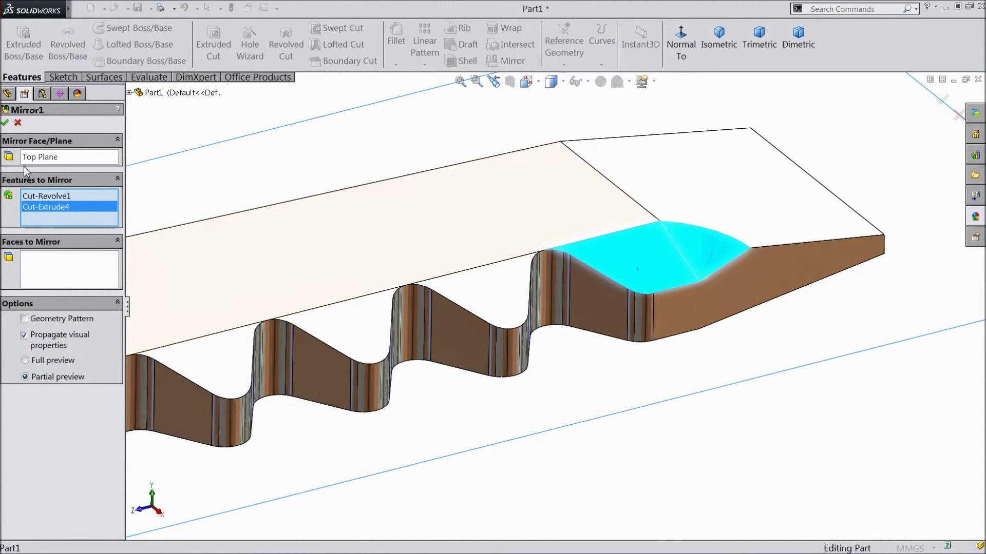
pyautogui.click(5, 123)
pyautogui.scroll(3, 647, 400)
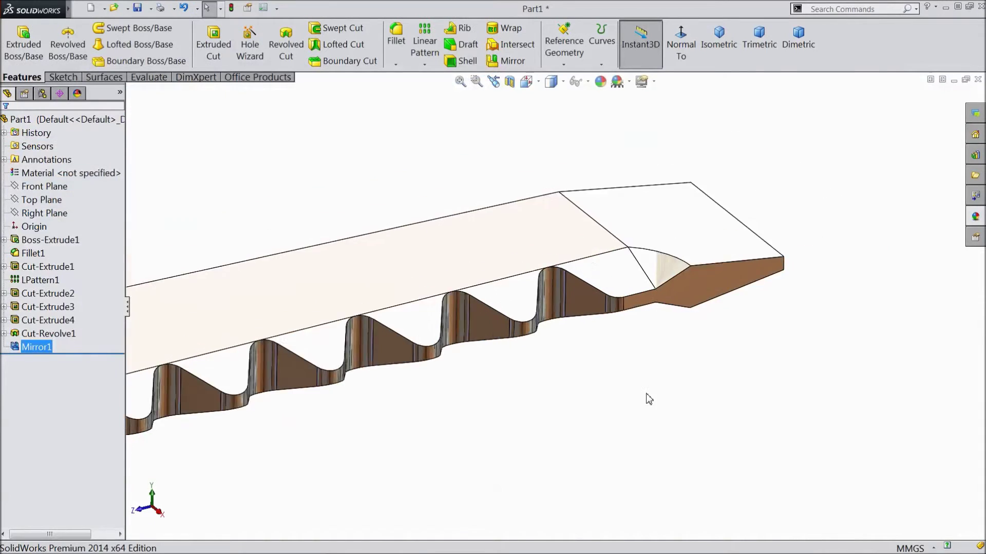
pyautogui.moveTo(615, 480); pyautogui.dragTo(521, 432, button='middle')
# Step: Add Fillet2, a 0.5 mm round on the vertical edge where the tang meets the notch
pyautogui.scroll(3, 601, 463)
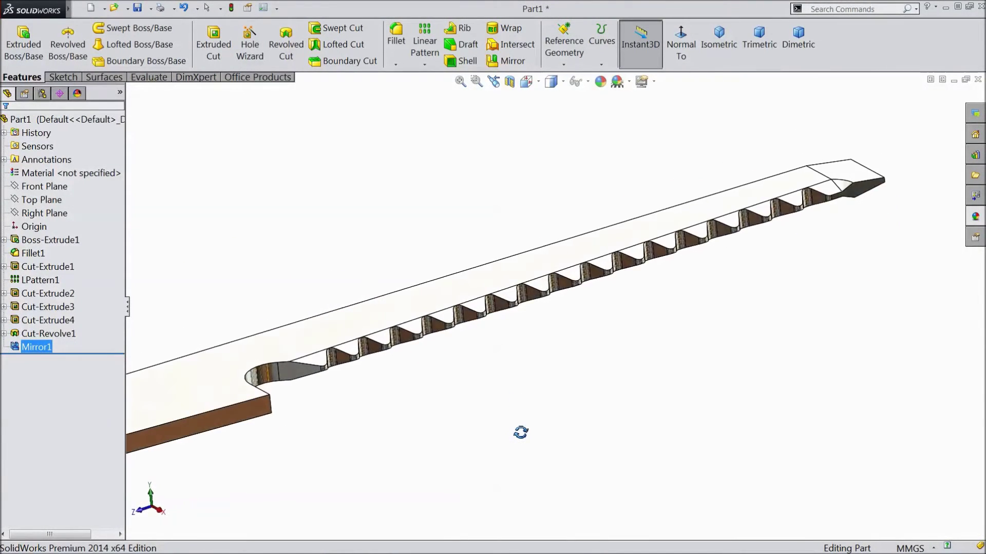
pyautogui.click(396, 38)
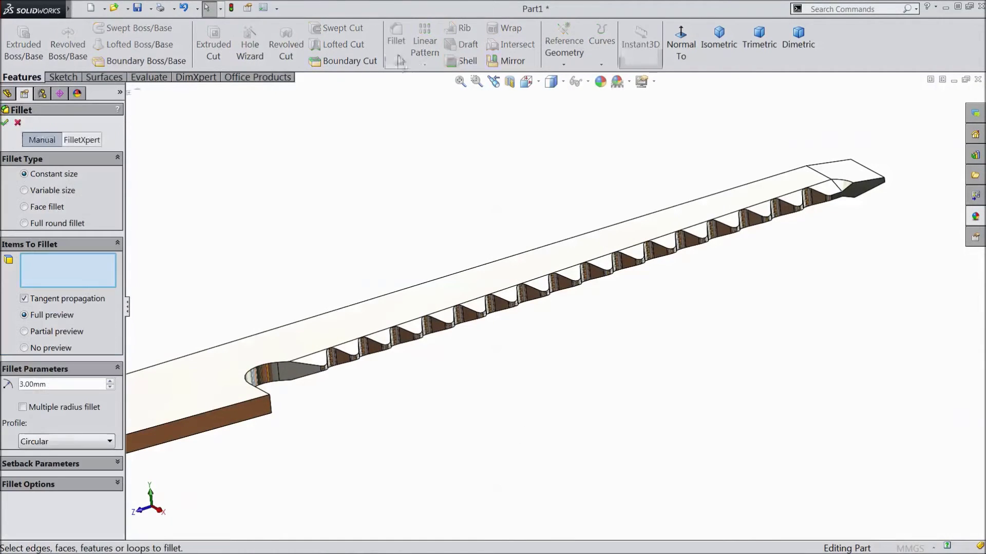
pyautogui.write('0.5')
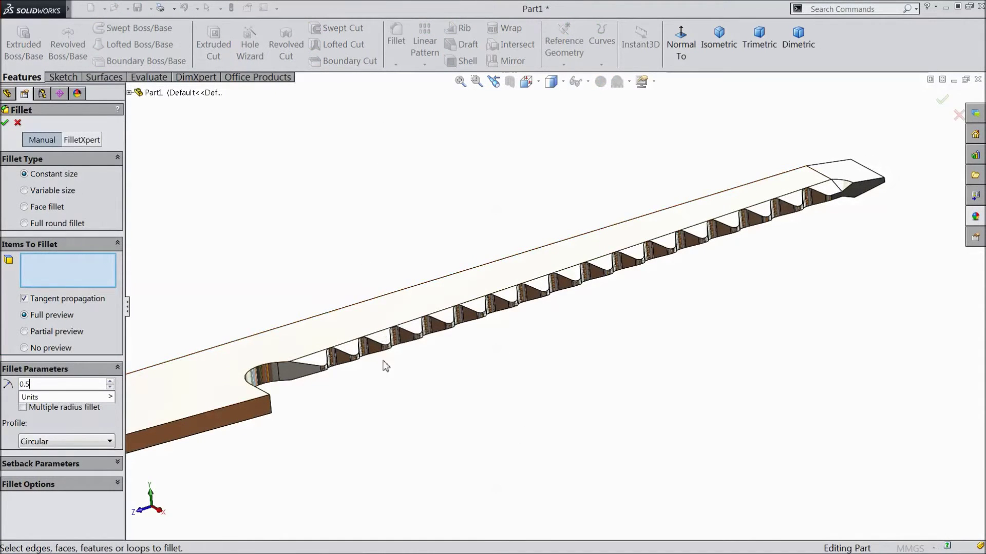
pyautogui.scroll(-4, 328, 410)
pyautogui.click(290, 371)
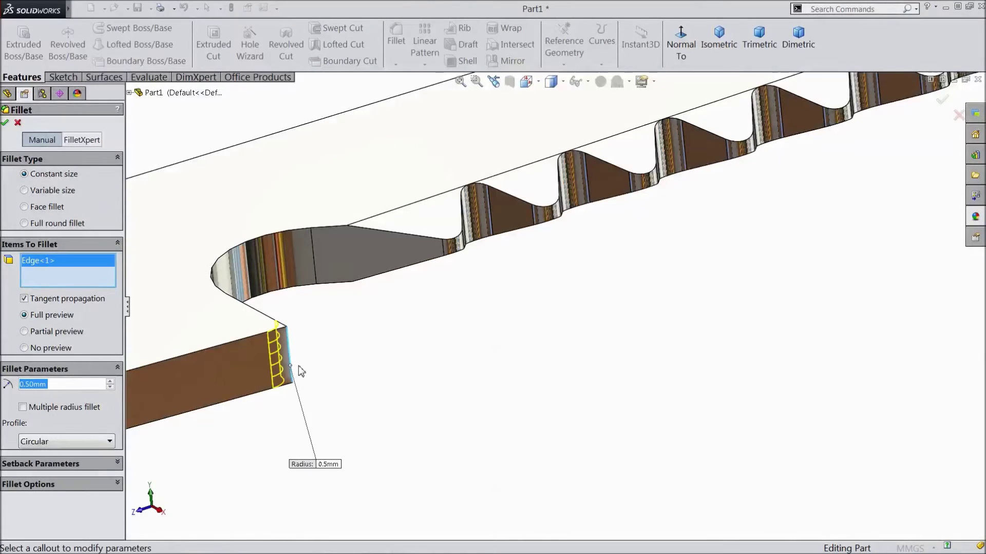
pyautogui.moveTo(433, 368); pyautogui.dragTo(392, 384, button='middle')
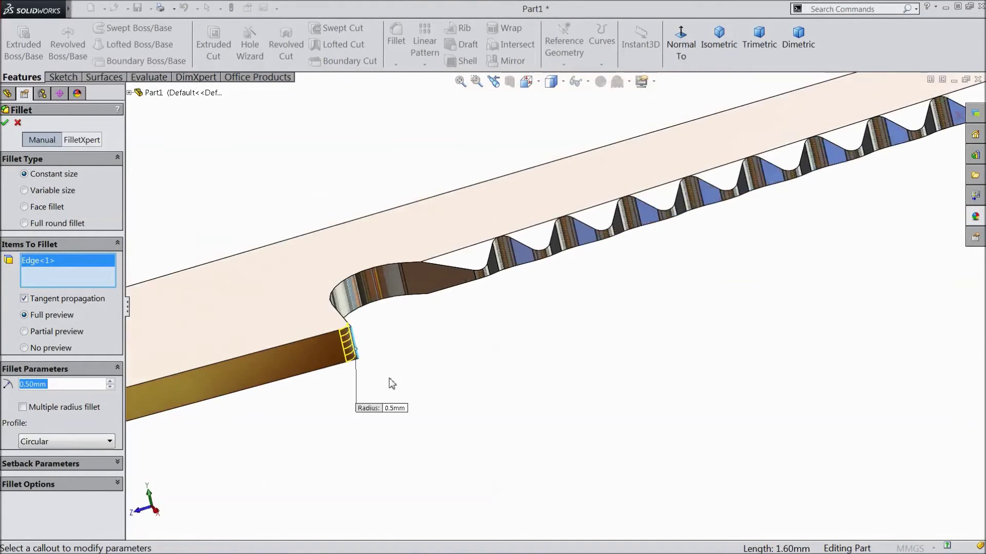
pyautogui.moveTo(475, 360); pyautogui.dragTo(441, 371, button='middle')
pyautogui.click(5, 123)
pyautogui.scroll(5, 237, 301)
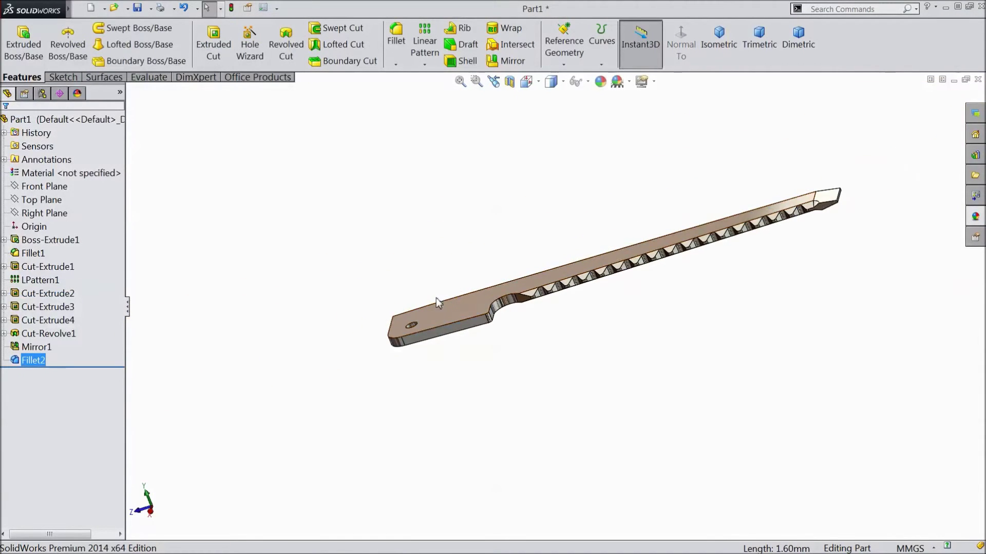
pyautogui.scroll(-6, 670, 262)
pyautogui.moveTo(711, 308); pyautogui.dragTo(733, 315, button='middle')
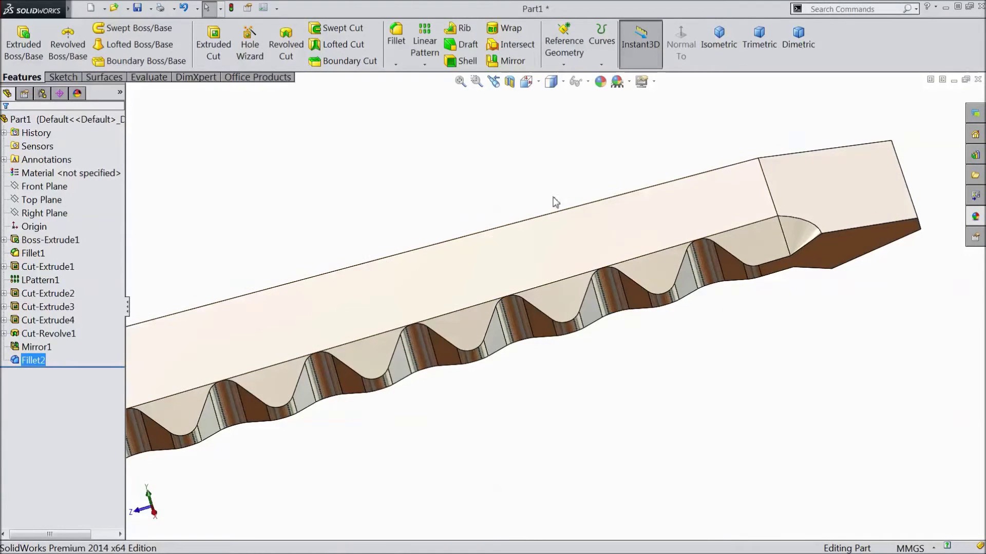
# Step: Add Fillet3, a 1 mm round on the two curved edges at the tip's notch corner
pyautogui.click(395, 38)
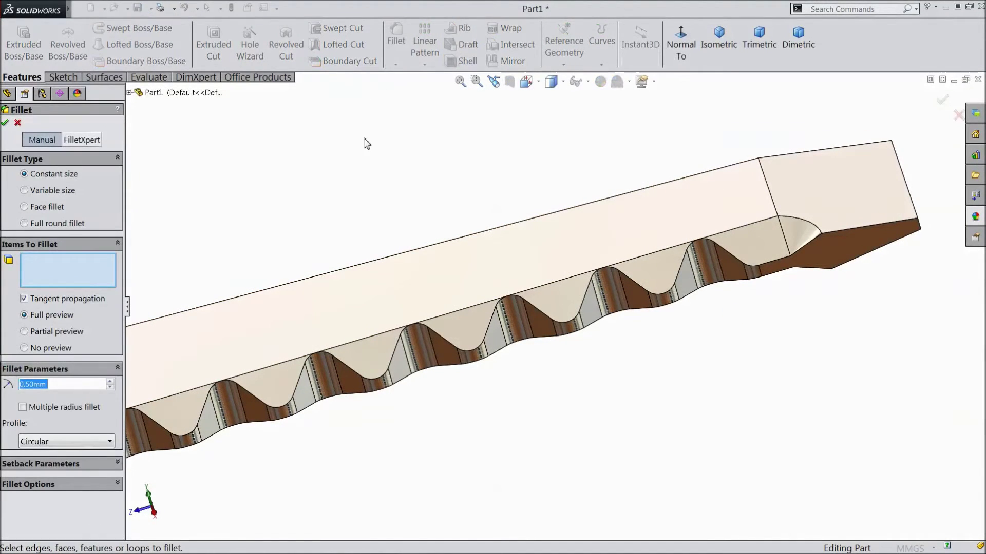
pyautogui.write('1')
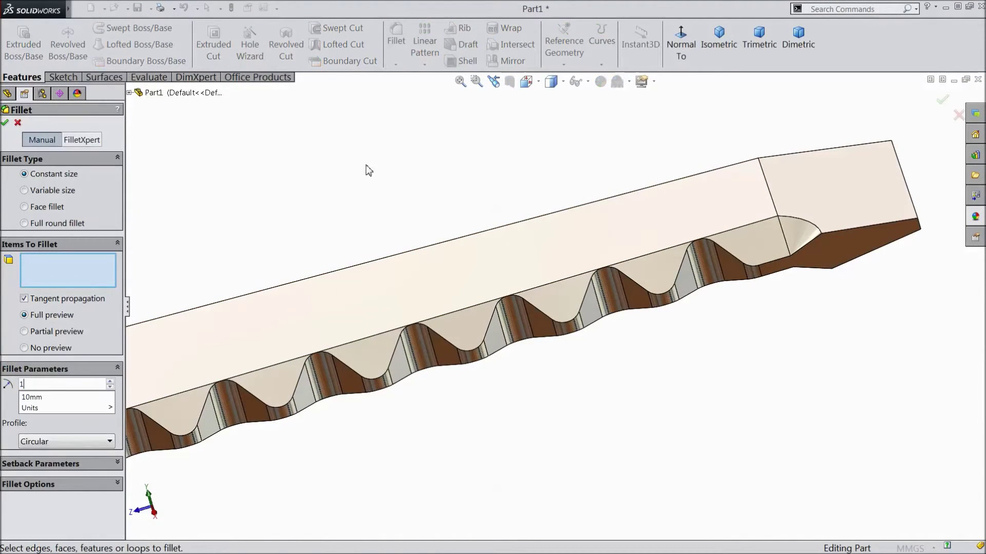
pyautogui.click(800, 220)
pyautogui.moveTo(799, 326); pyautogui.dragTo(756, 215, button='middle')
pyautogui.scroll(3, 701, 147)
pyautogui.scroll(-5, 640, 165)
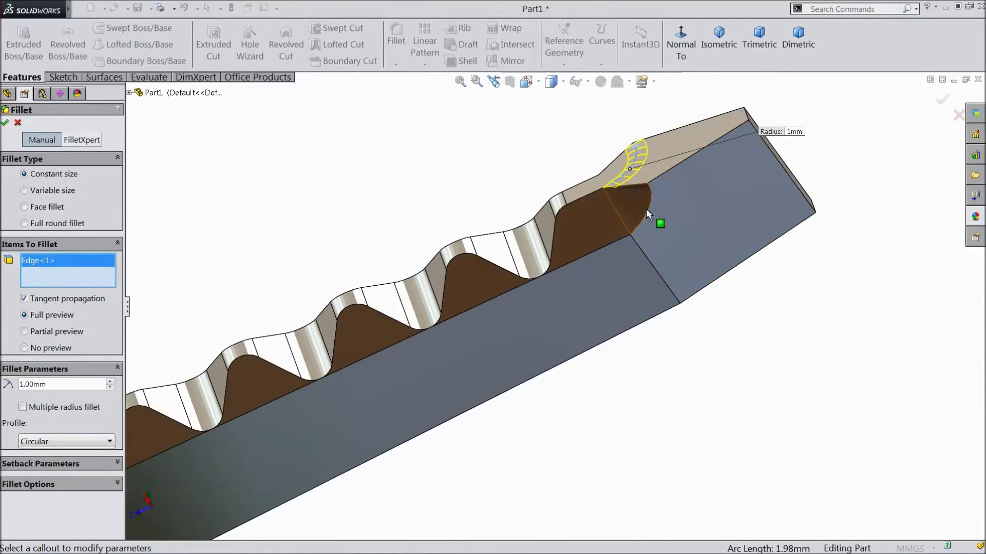
pyautogui.moveTo(725, 360); pyautogui.dragTo(737, 363, button='middle')
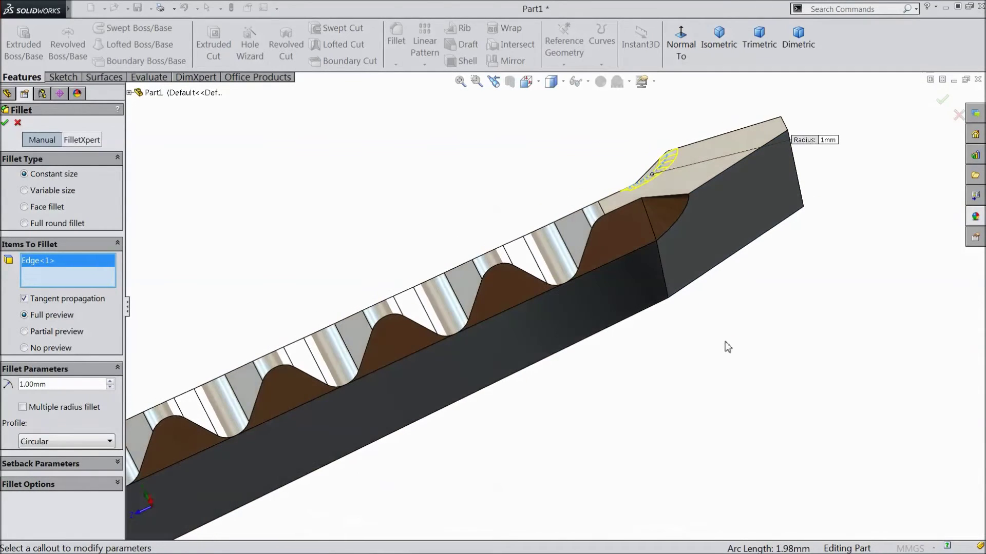
pyautogui.click(677, 221)
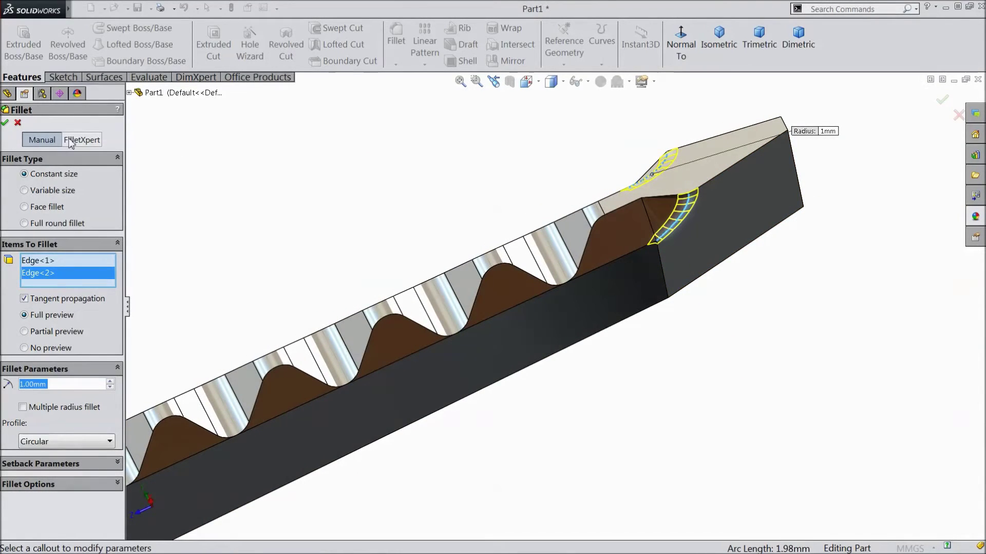
pyautogui.click(5, 123)
pyautogui.scroll(3, 440, 297)
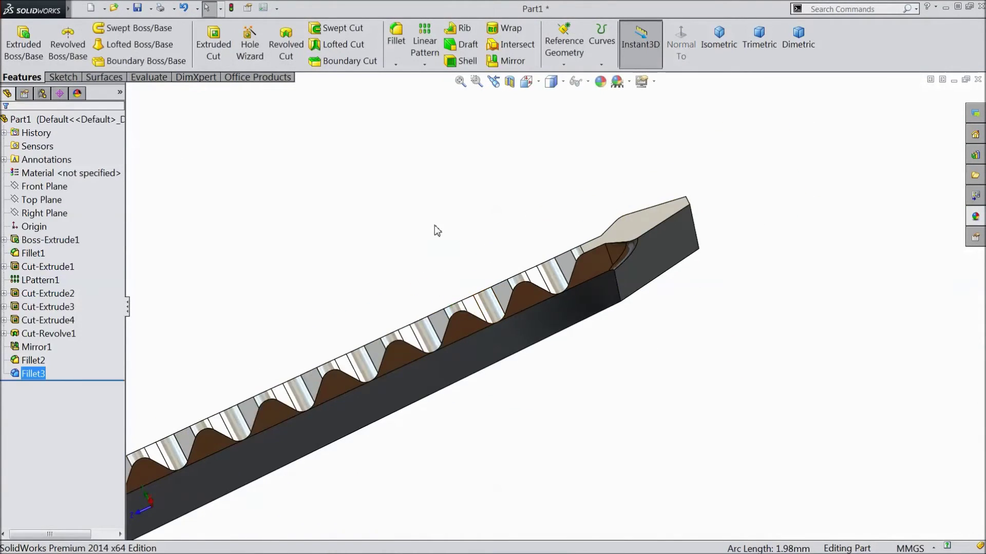
pyautogui.moveTo(434, 224); pyautogui.dragTo(509, 281, button='middle')
# Step: In isometric view, sketch a corner rectangle on the top face from the tang's lower-left corner
pyautogui.click(719, 52)
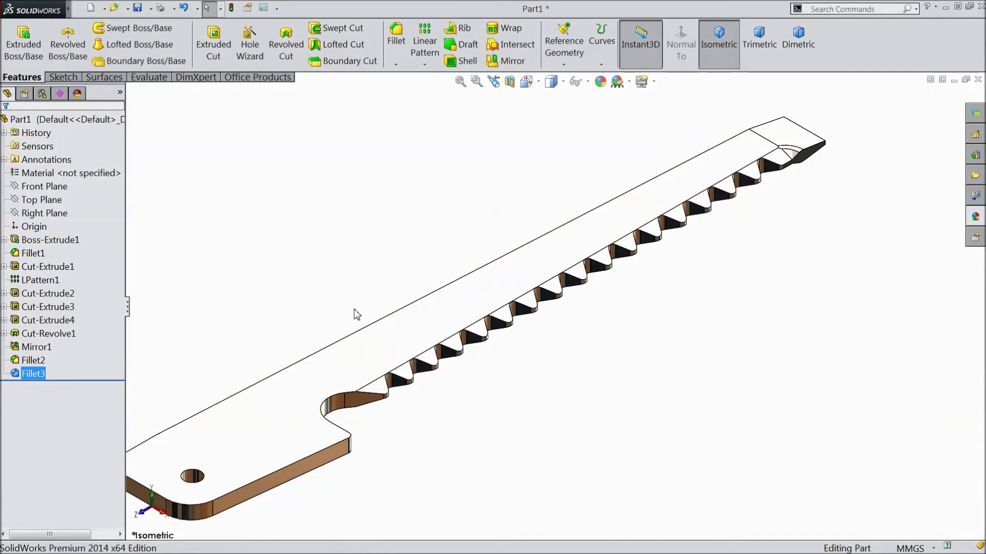
pyautogui.click(307, 413)
pyautogui.click(300, 404)
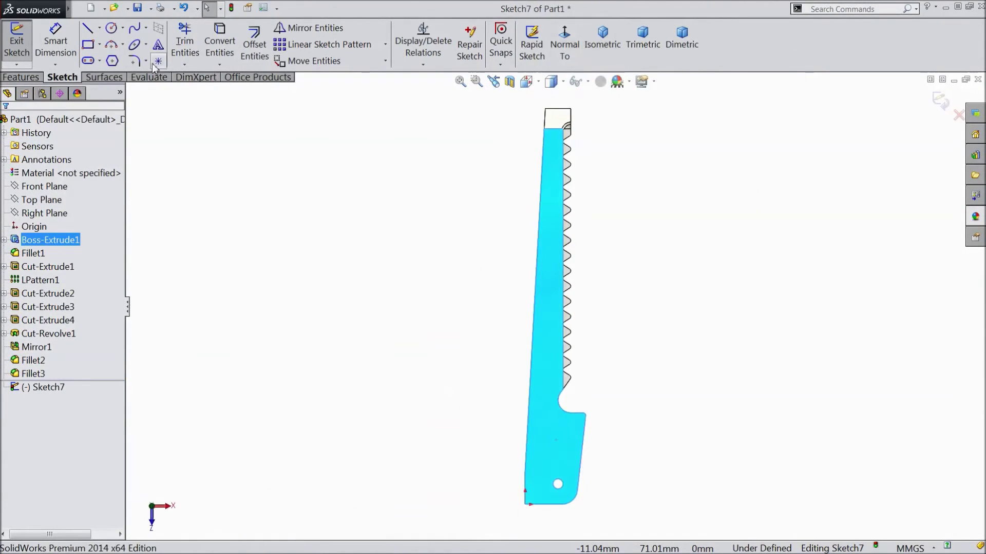
pyautogui.click(88, 47)
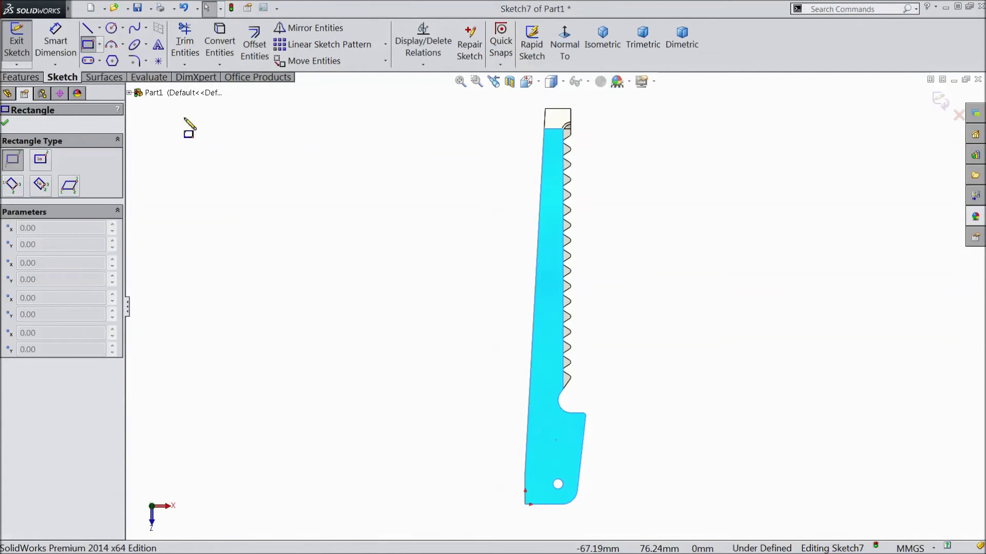
pyautogui.scroll(-8, 536, 477)
pyautogui.scroll(-2, 503, 393)
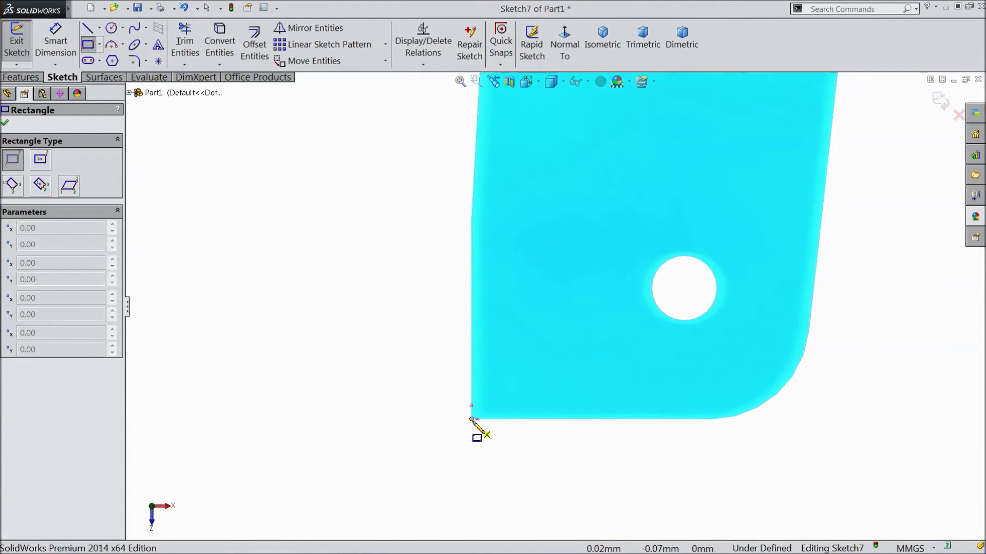
pyautogui.moveTo(472, 419)
pyautogui.mouseDown()
pyautogui.moveTo(525, 285)
pyautogui.moveTo(561, 142)
pyautogui.mouseUp()
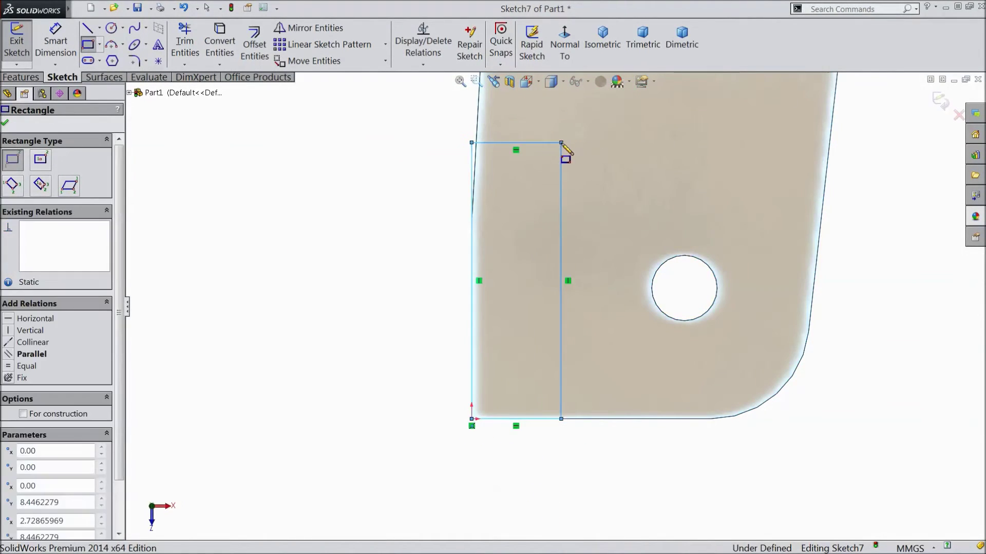
# Step: Dimension the rectangle 8 mm high and 3.5 mm wide
pyautogui.click(57, 49)
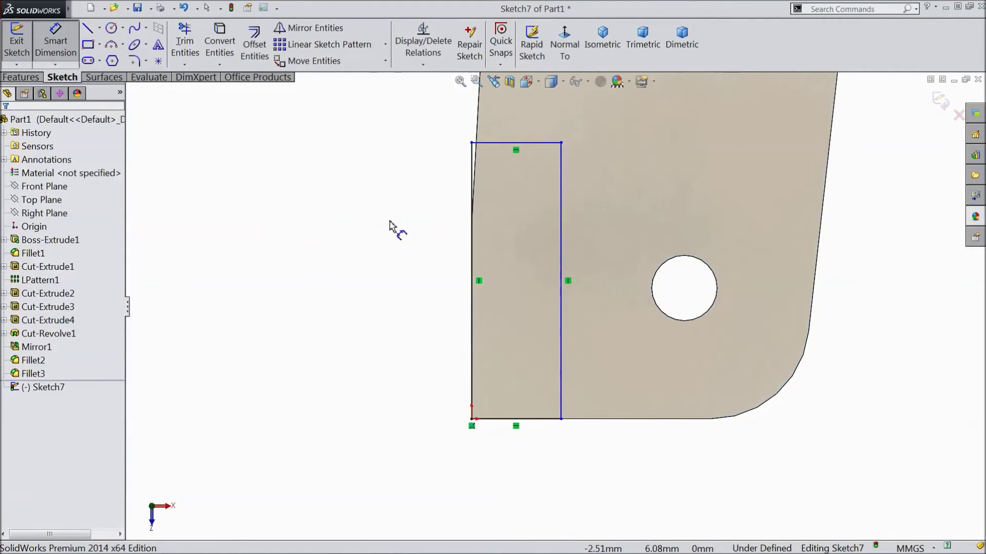
pyautogui.click(470, 251)
pyautogui.click(389, 273)
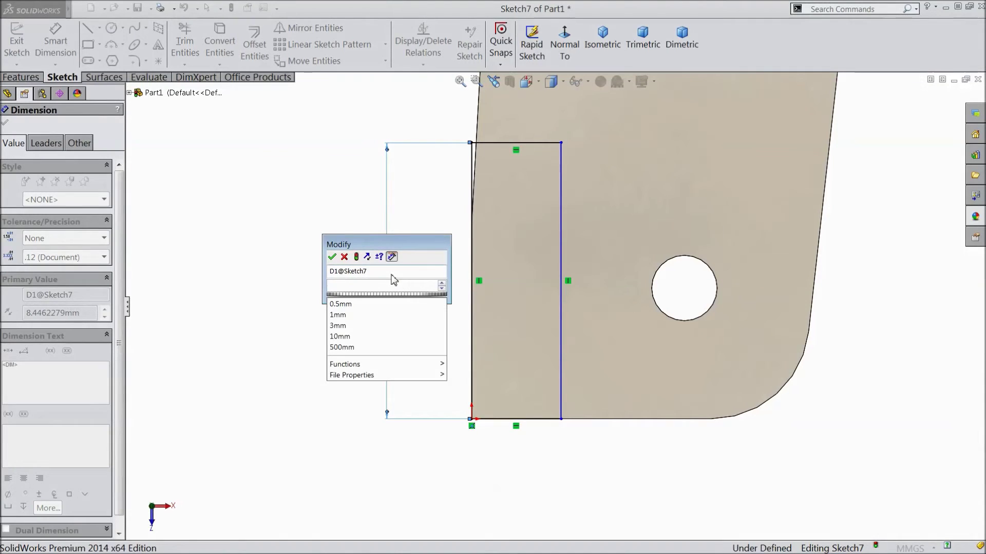
pyautogui.click(332, 257)
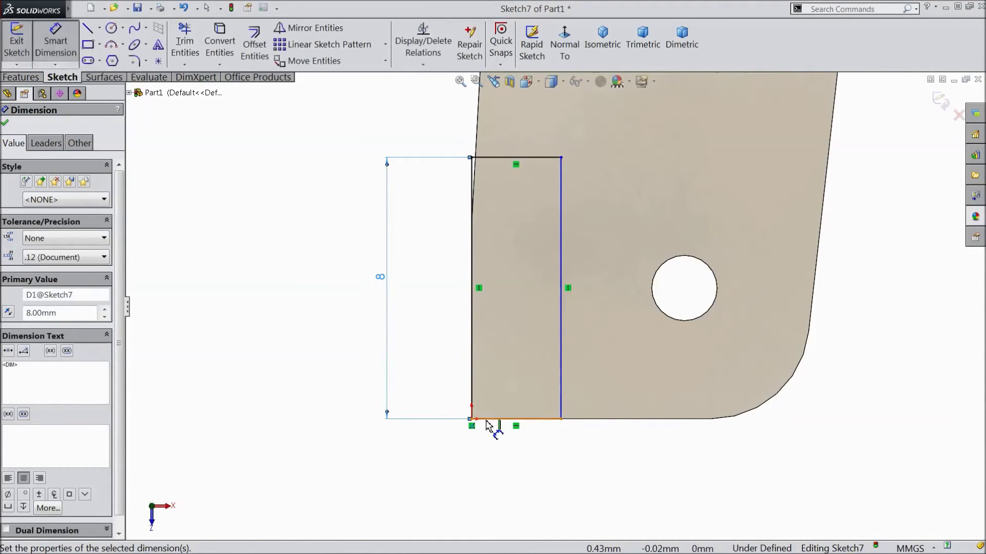
pyautogui.click(491, 420)
pyautogui.click(508, 467)
pyautogui.write('3.5')
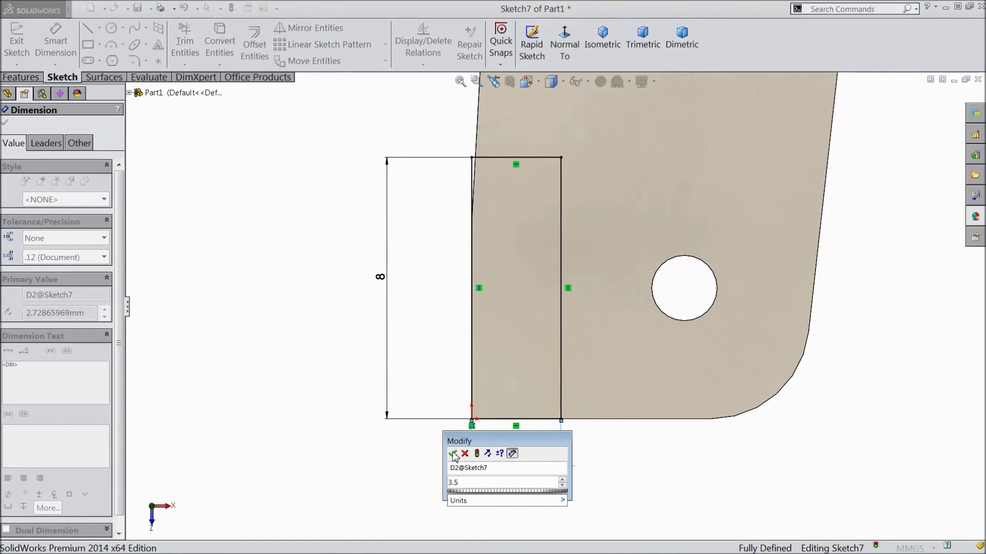
pyautogui.click(452, 453)
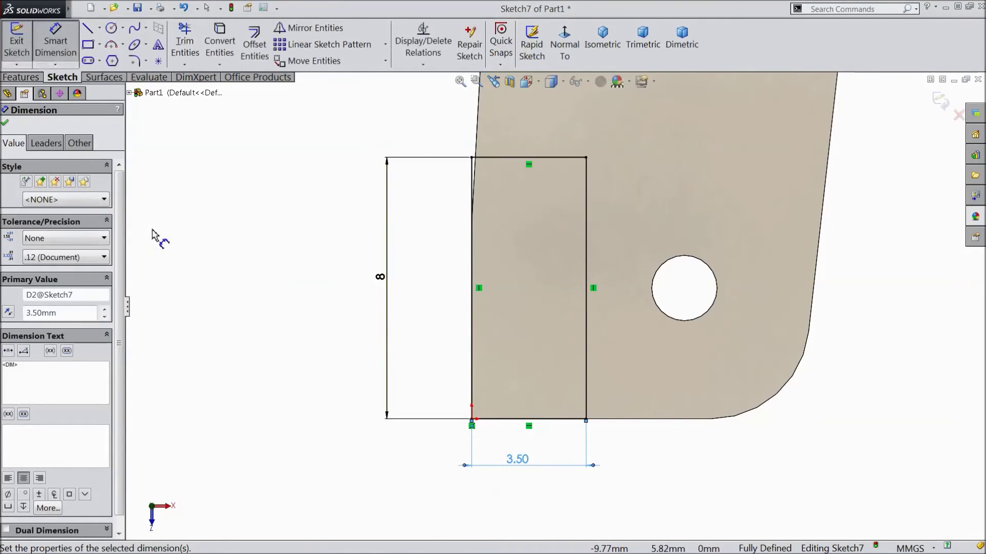
pyautogui.click(14, 77)
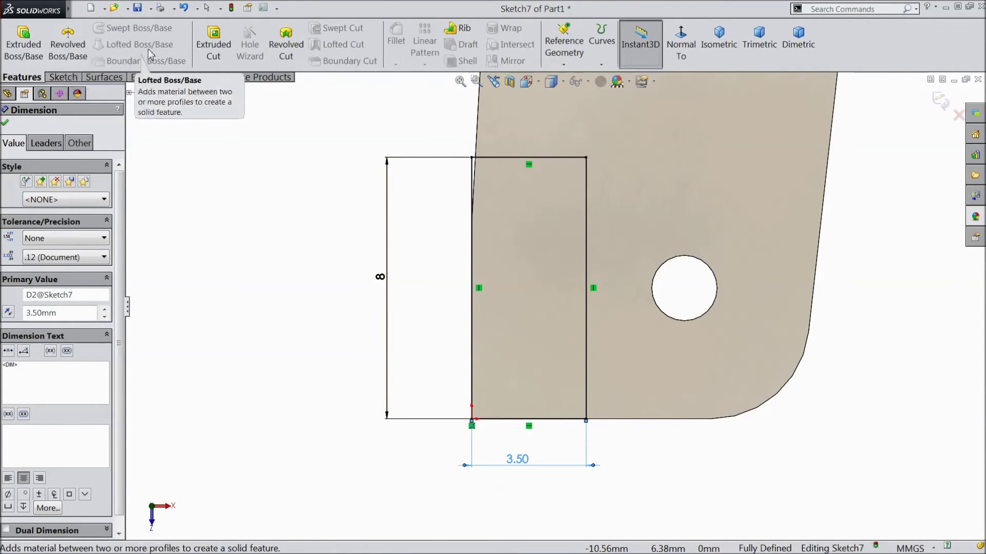
# Step: Extrude-cut the rectangle Through All to create Cut-Extrude5
pyautogui.click(213, 45)
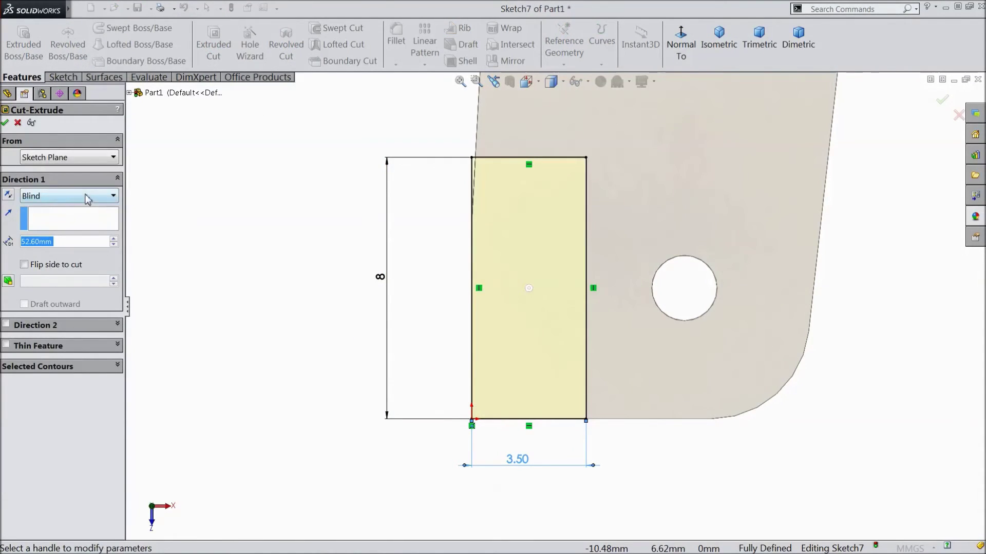
pyautogui.click(87, 195)
pyautogui.click(71, 225)
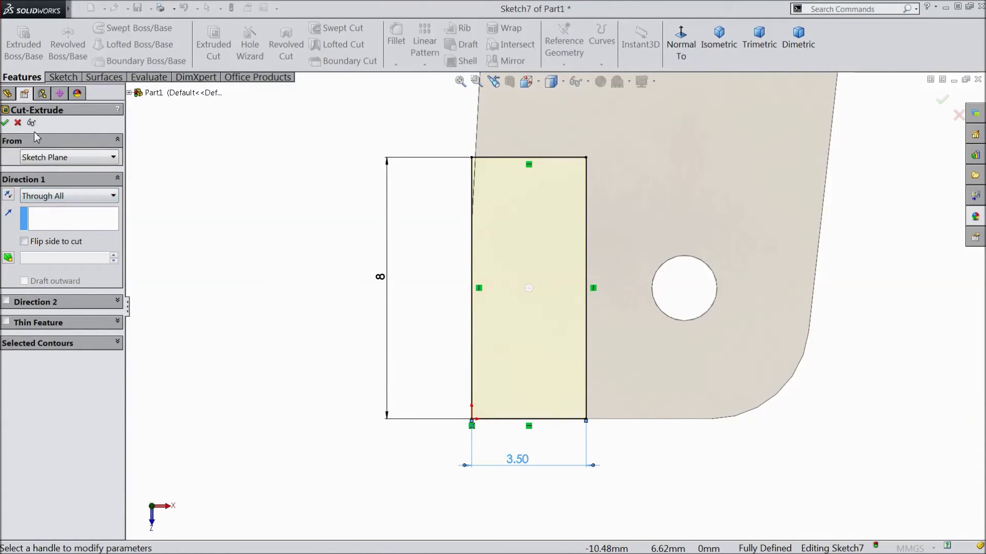
pyautogui.click(4, 123)
pyautogui.scroll(3, 329, 334)
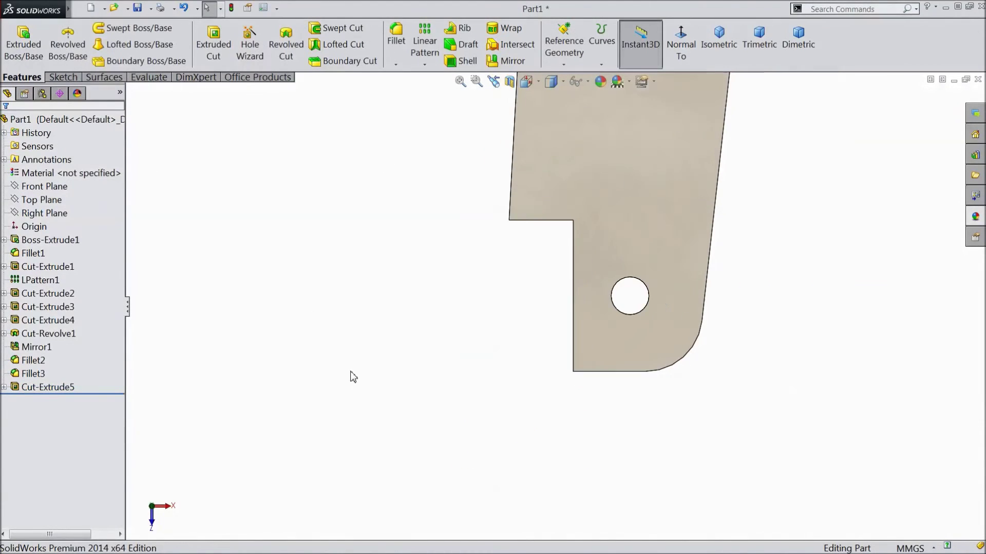
# Step: View the finished blade in isometric and orbit around it, briefly opening the appearances library
pyautogui.click(727, 57)
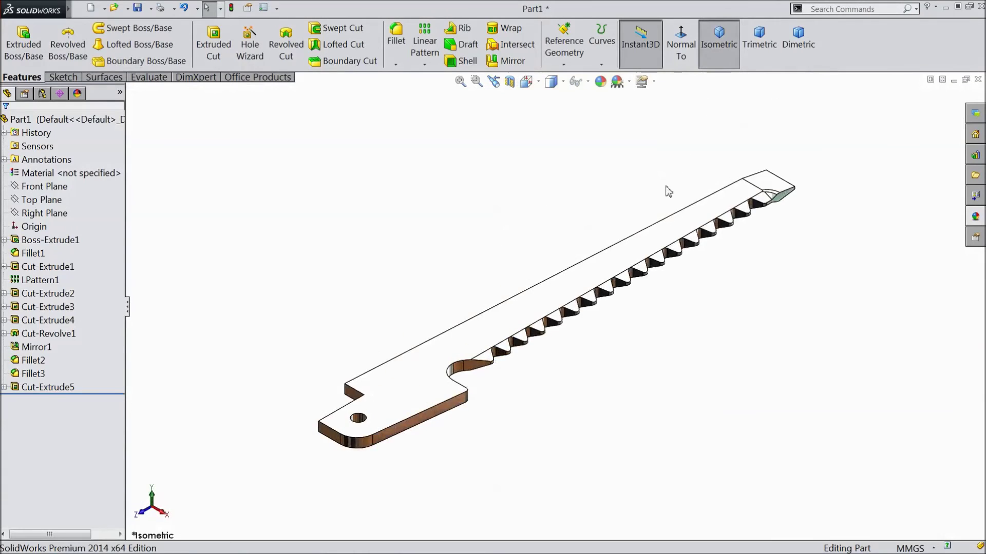
pyautogui.moveTo(781, 282); pyautogui.dragTo(779, 312, button='middle')
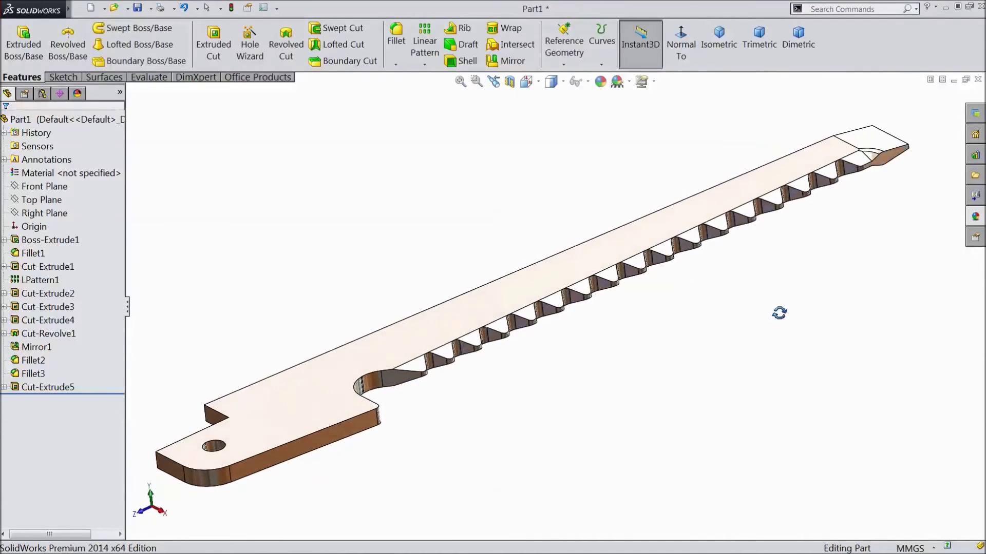
pyautogui.click(976, 216)
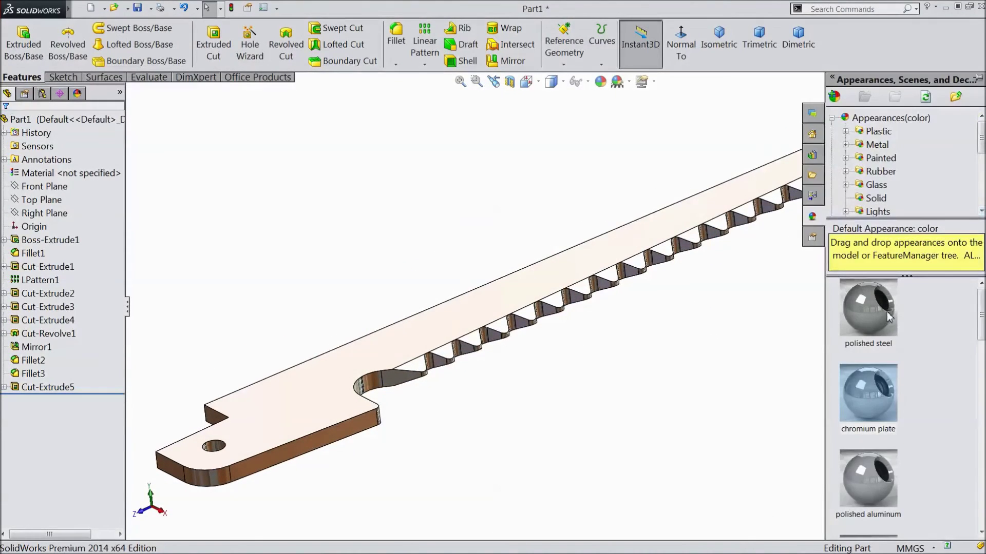
pyautogui.click(750, 319)
pyautogui.moveTo(665, 337)
pyautogui.mouseDown(button='middle')
pyautogui.moveTo(680, 345)
pyautogui.moveTo(673, 334)
pyautogui.mouseUp(button='middle')
pyautogui.scroll(-2, 668, 323)
pyautogui.scroll(-3, 645, 282)
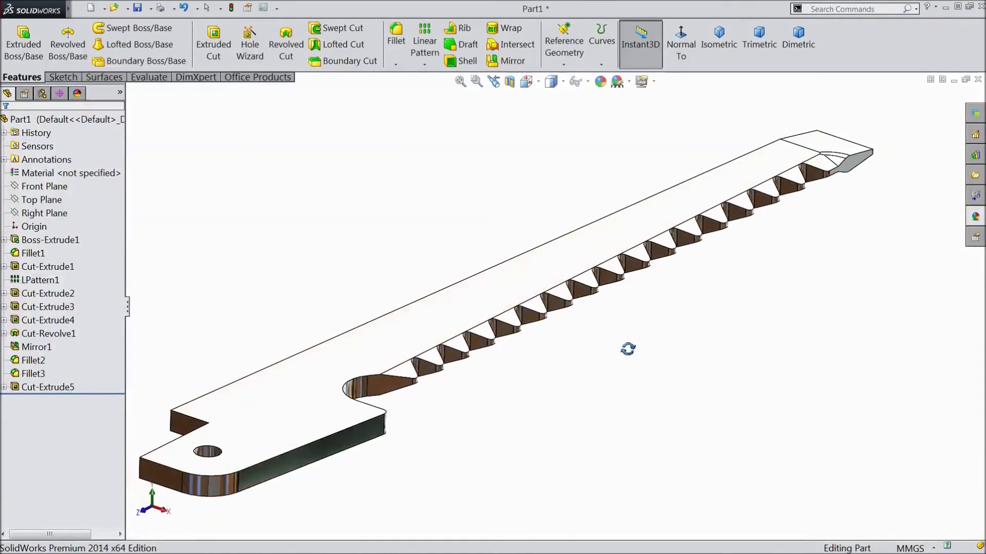